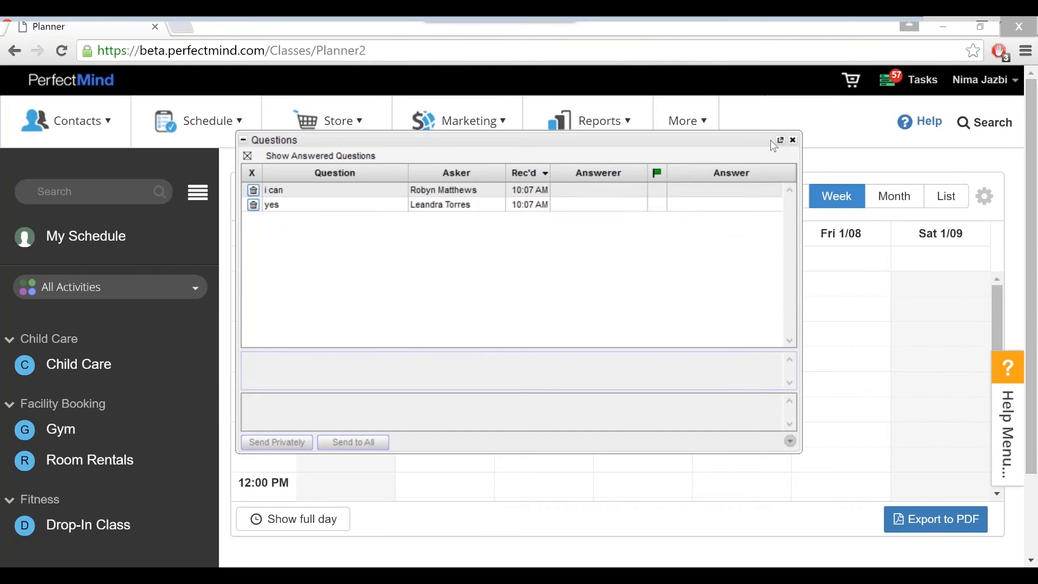
- Close the Questions window and open the full event editor for a new Karate Camp event on Monday 1/04 at 08:30 AM
click(794, 140)
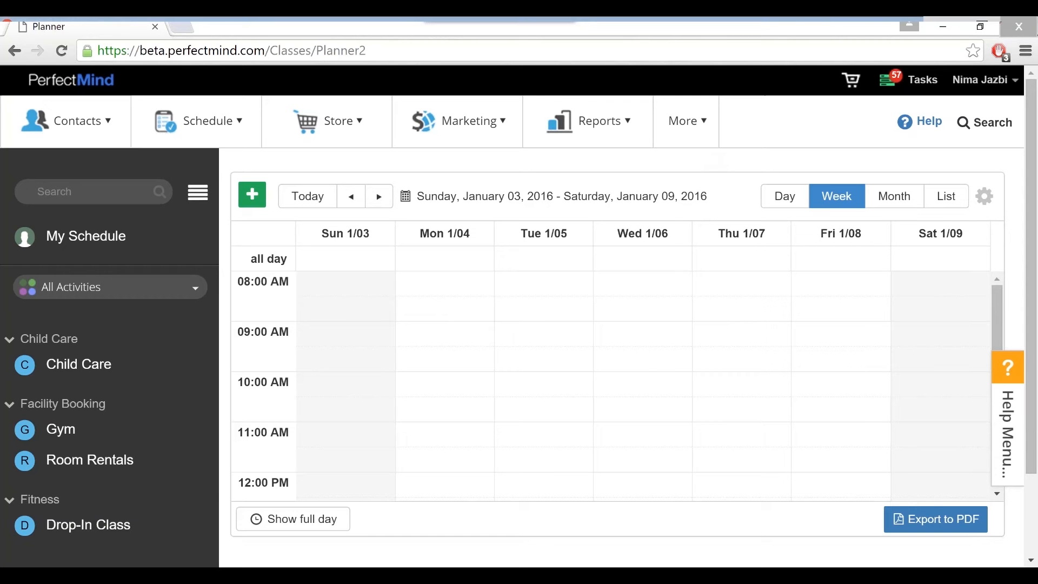
click(421, 308)
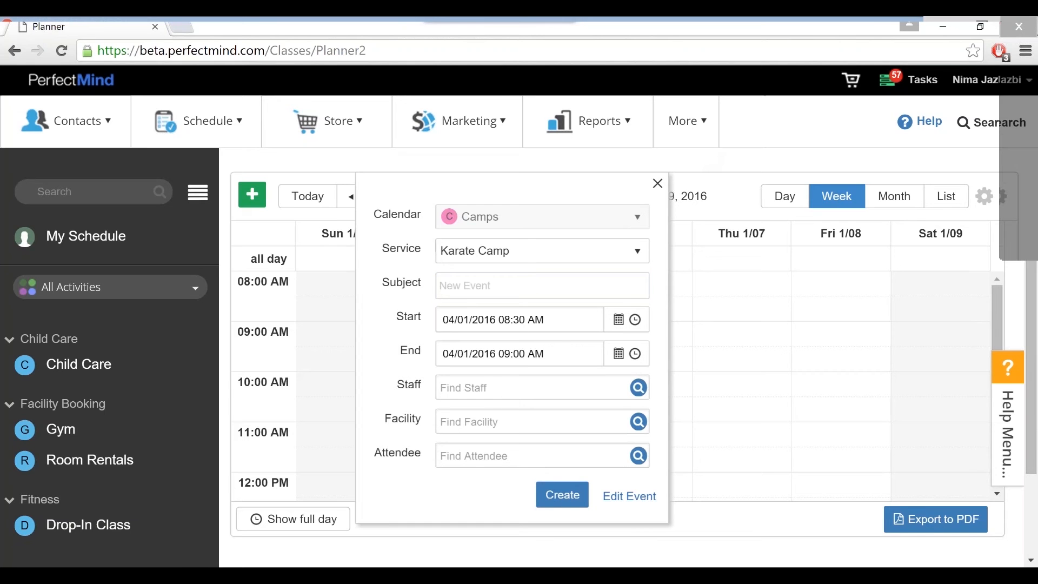
click(630, 496)
scroll(546, 454, down, 2)
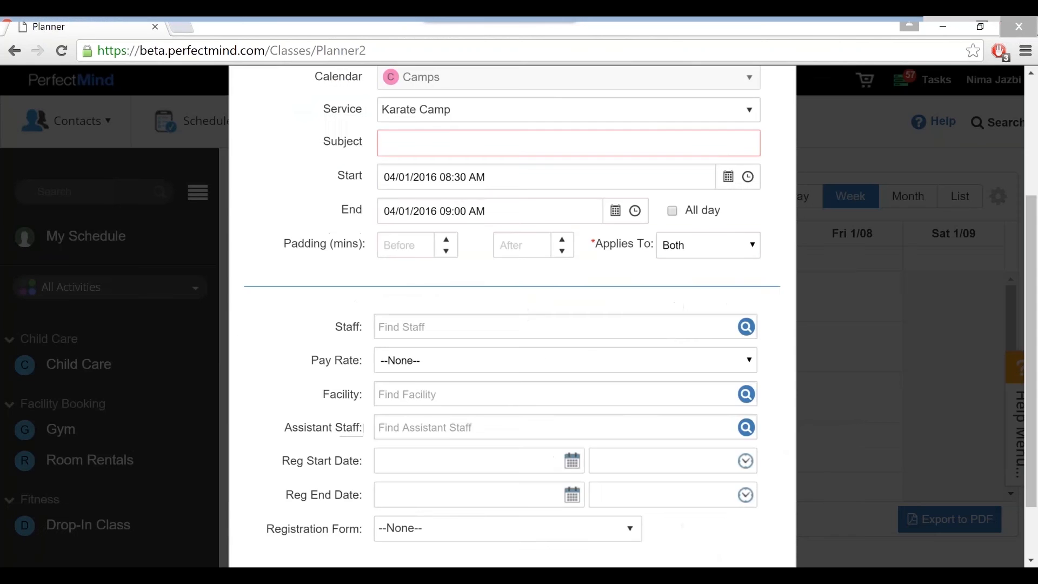
scroll(363, 429, down, 1)
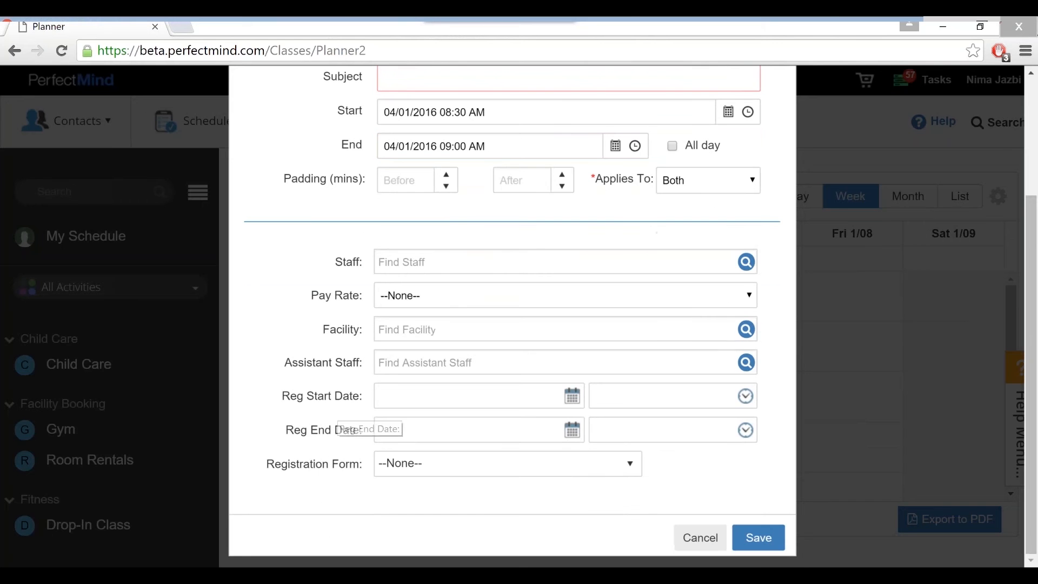
- Start creating a new registration form from the event's Registration Form setting
click(453, 480)
click(454, 480)
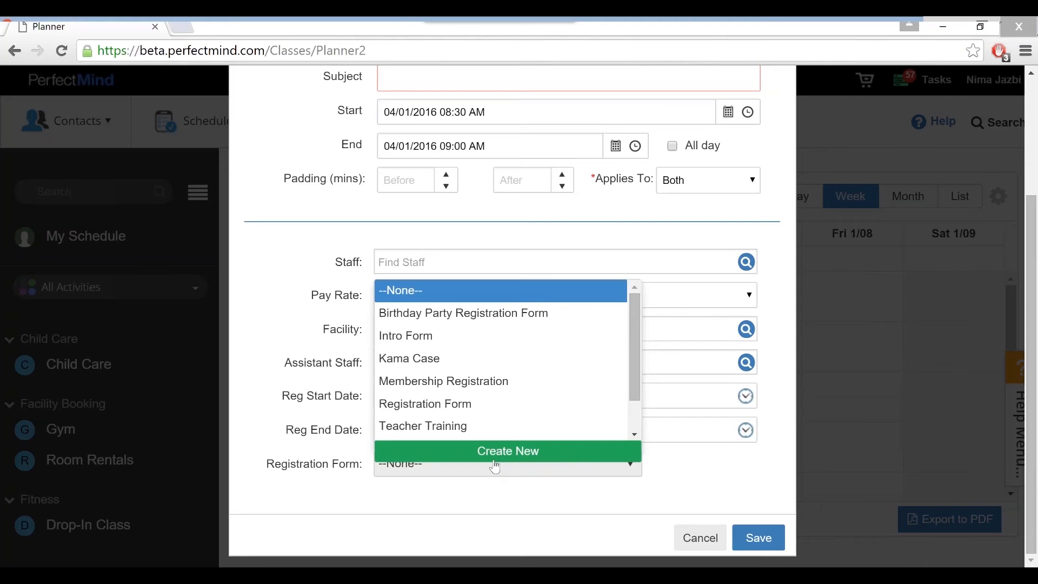
click(511, 453)
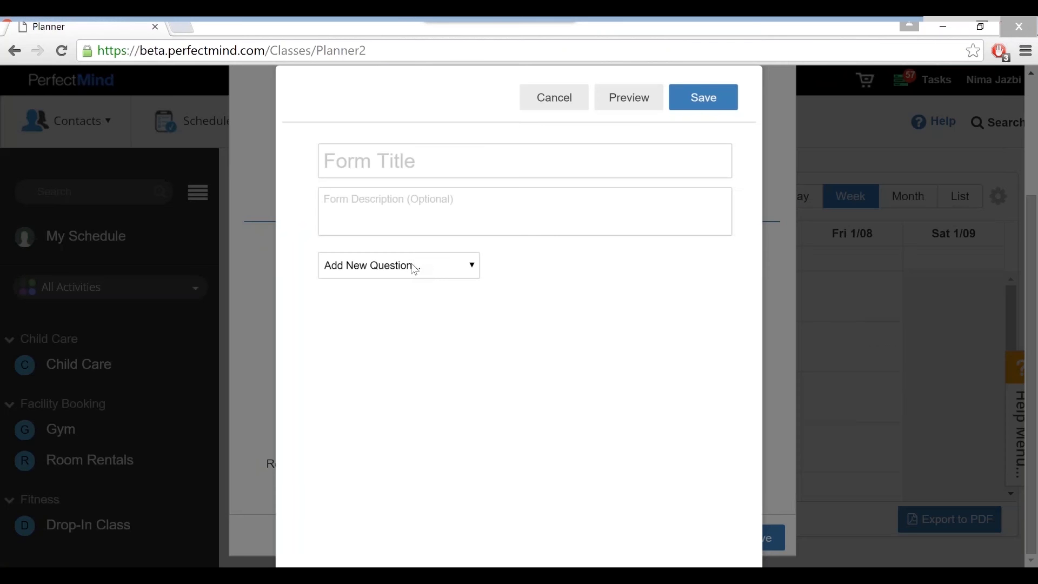
click(379, 211)
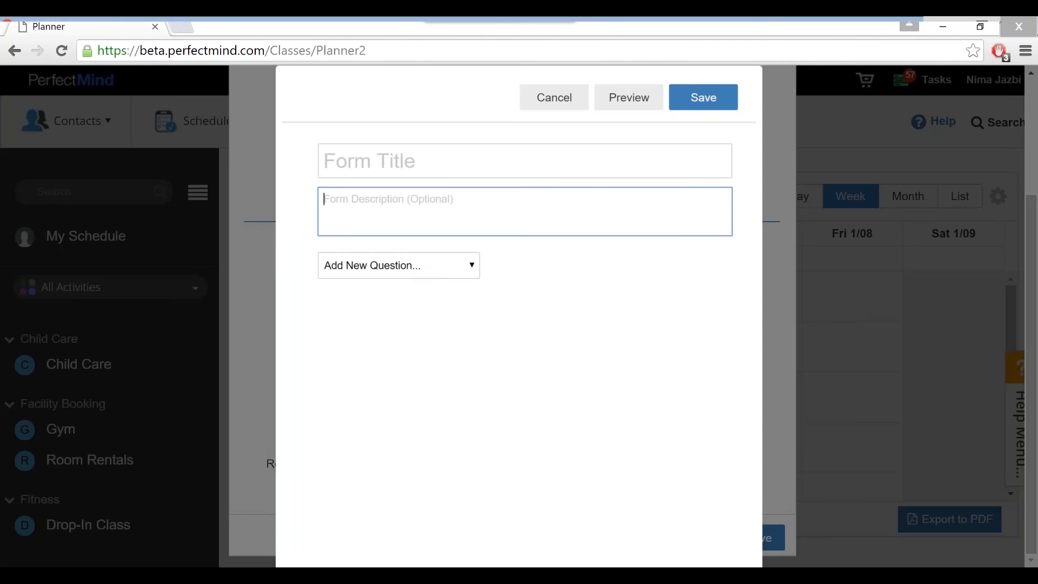
- Add a Text Field question to the new registration form
click(390, 273)
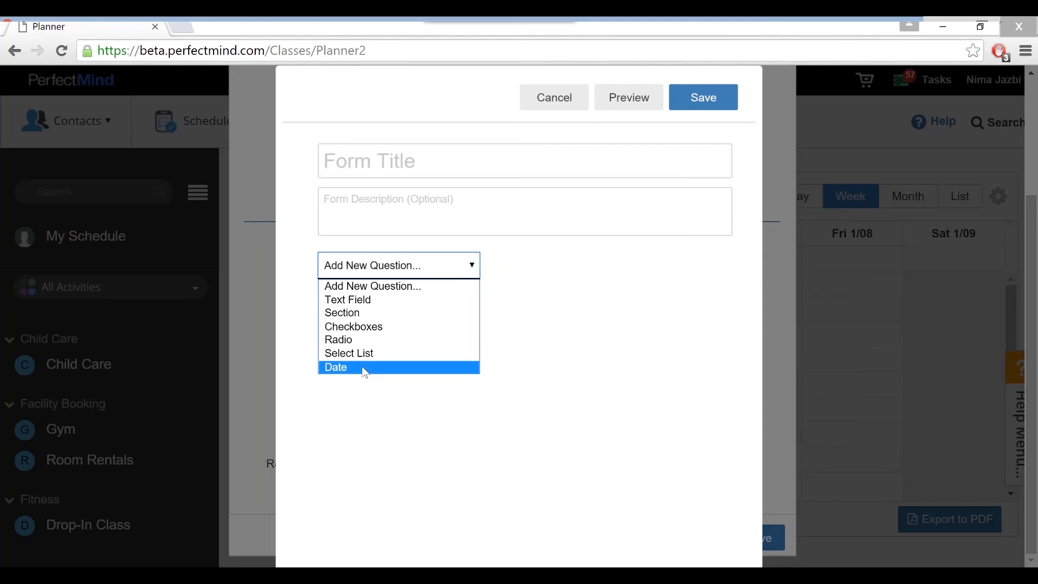
key(Up)
key(Up)
key(Up)
key(Up)
key(Down)
key(Down)
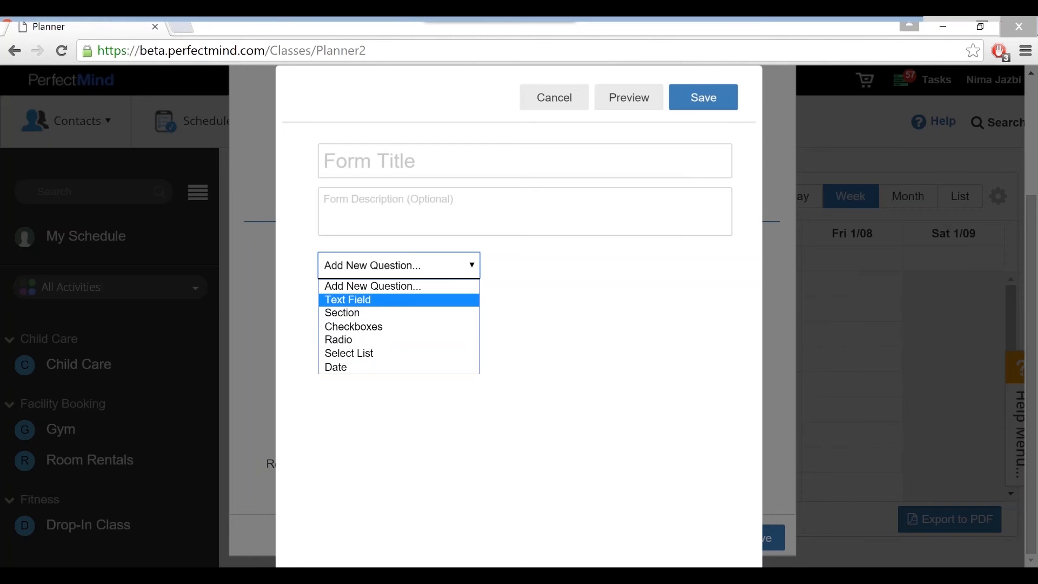
key(Return)
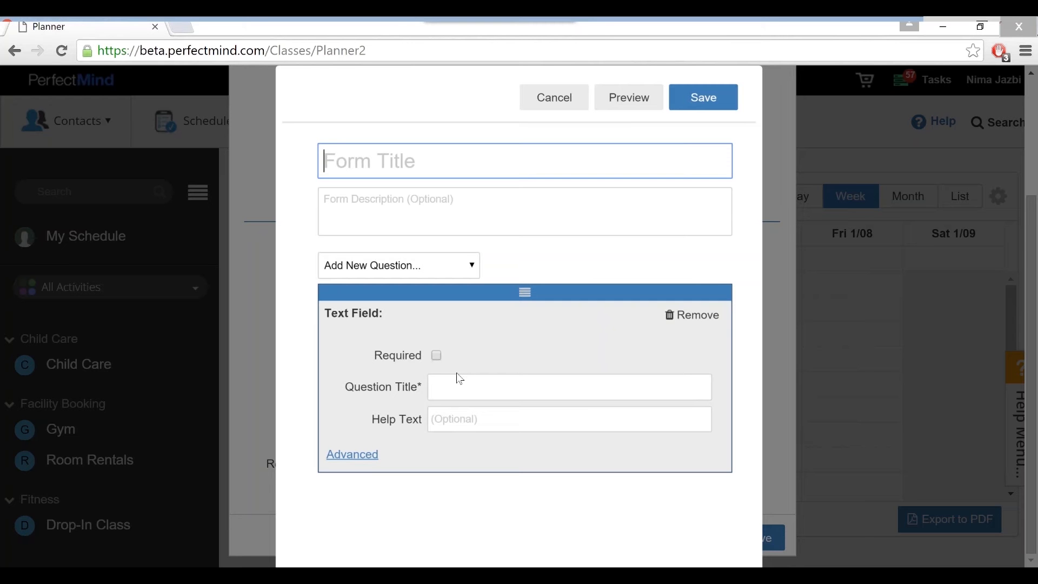
- Expand the text question's advanced settings and review which contact fields its answer can update
click(432, 387)
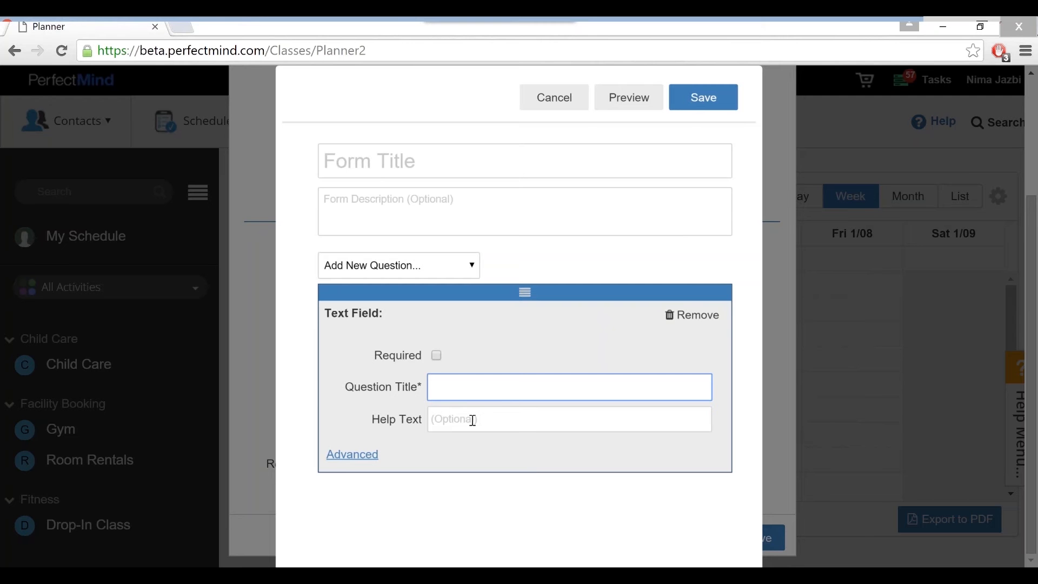
click(356, 455)
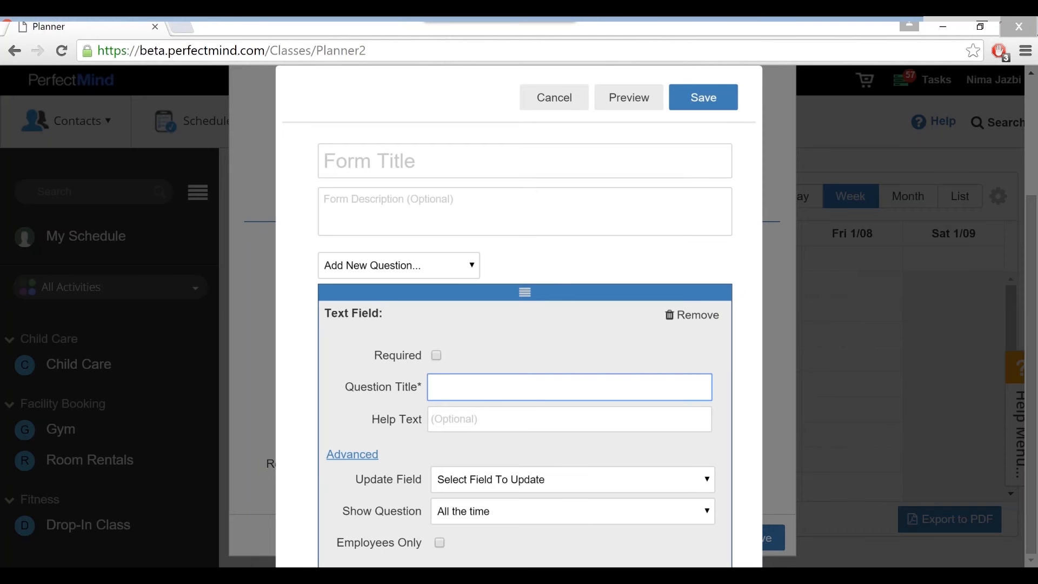
click(453, 487)
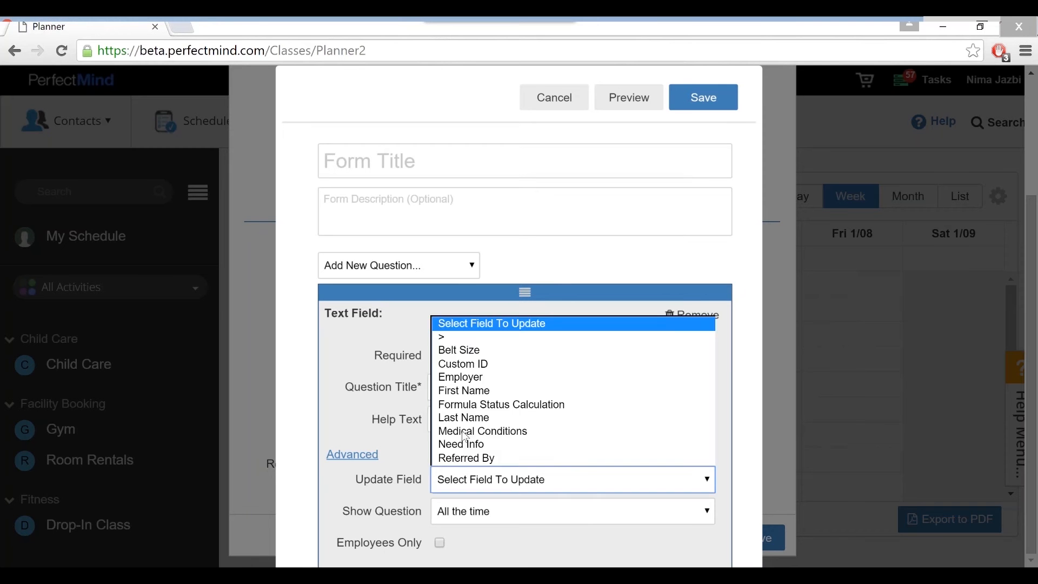
key(e)
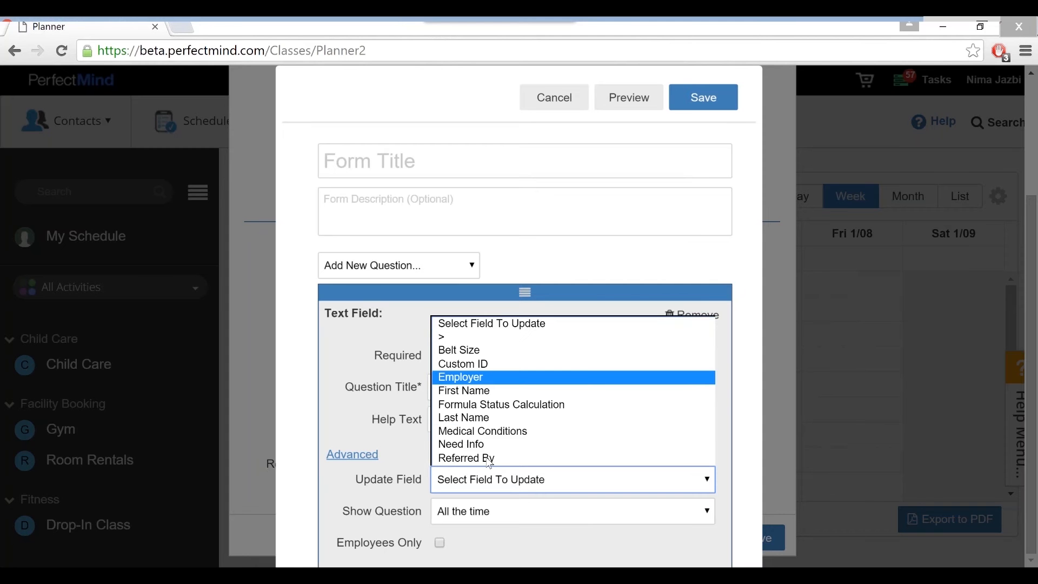
key(r)
key(l)
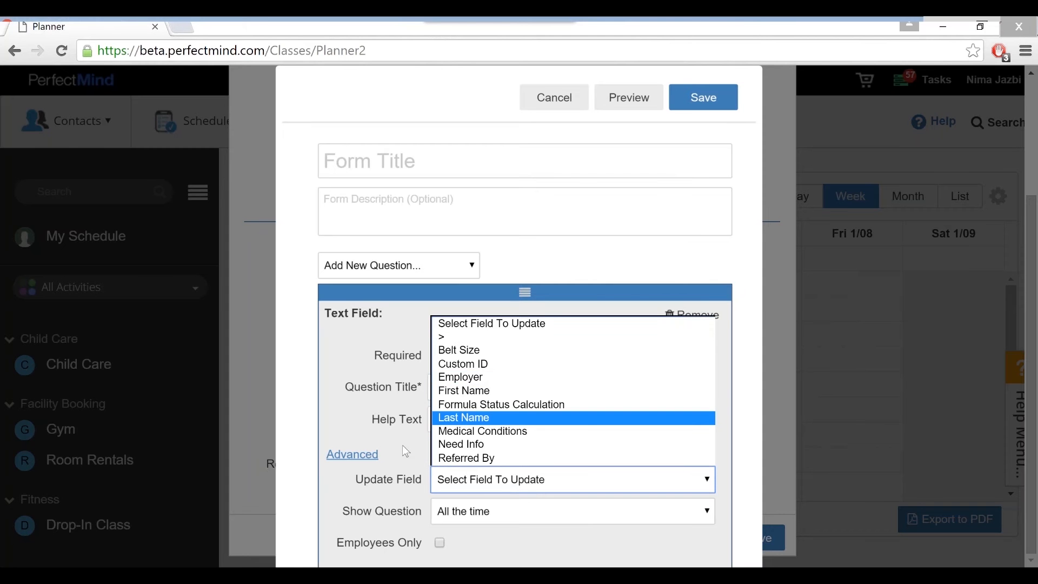
key(n)
key(Escape)
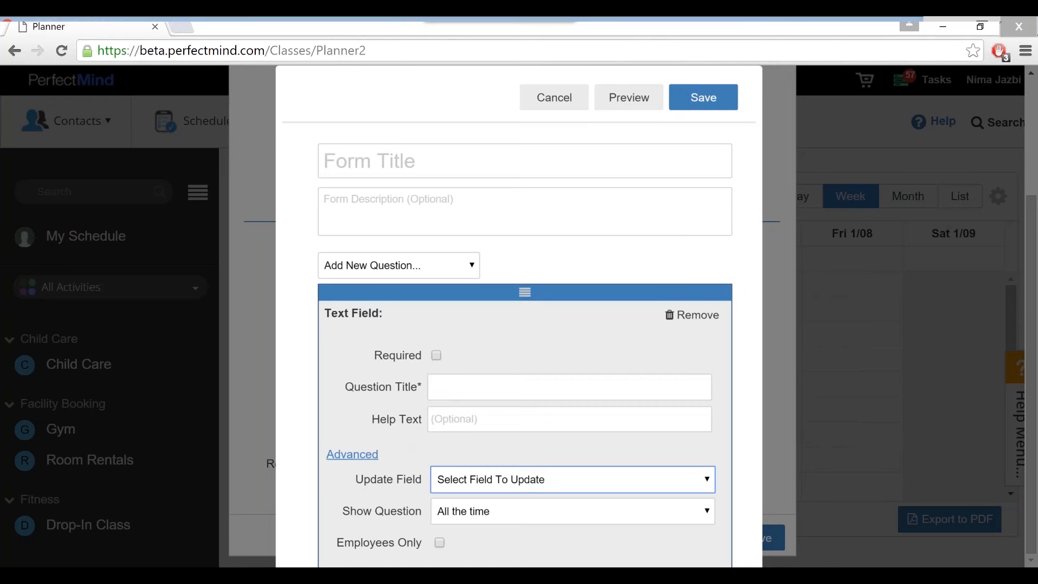
click(475, 484)
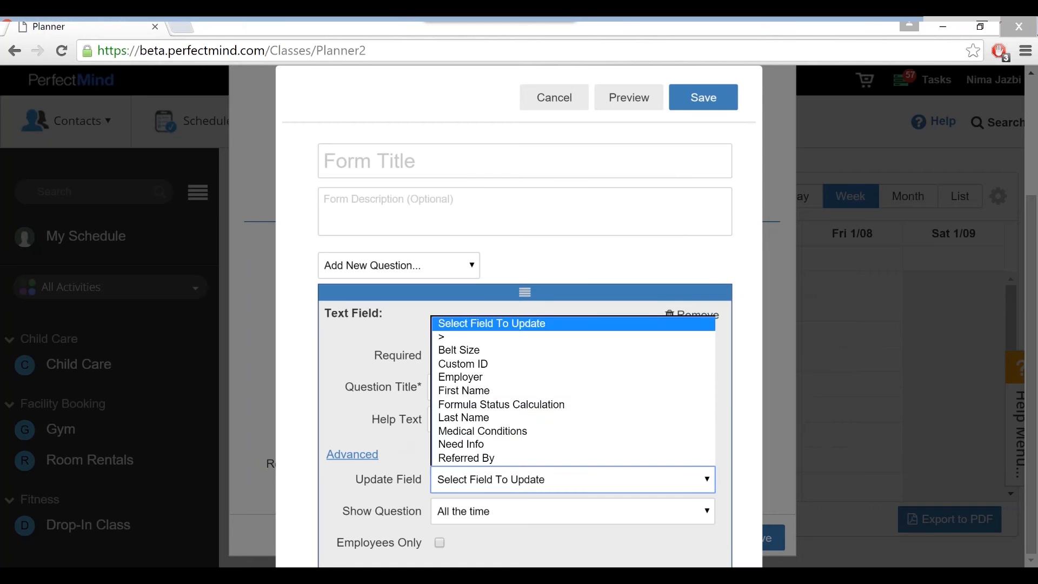
key(End)
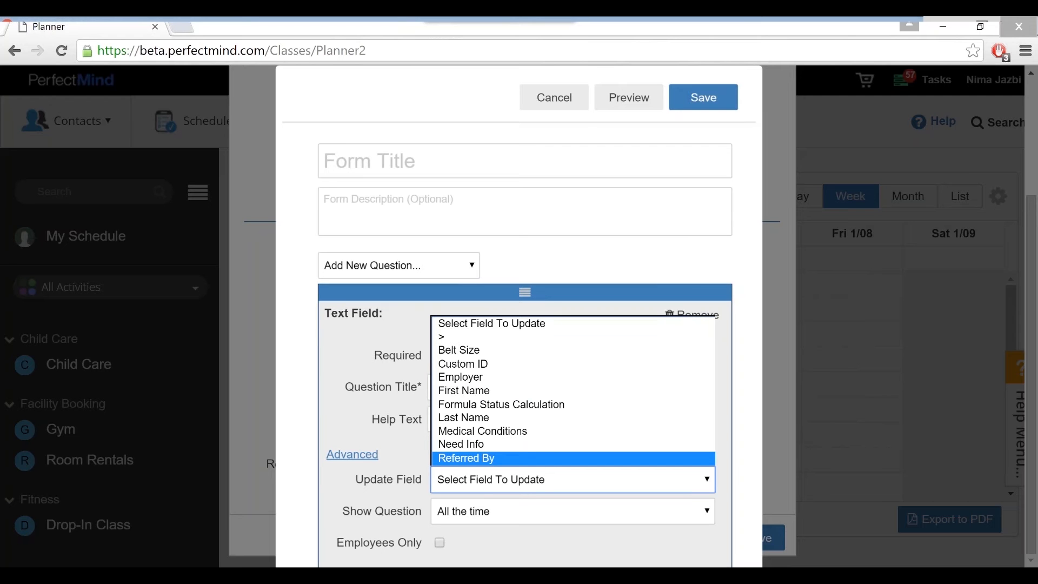
click(335, 381)
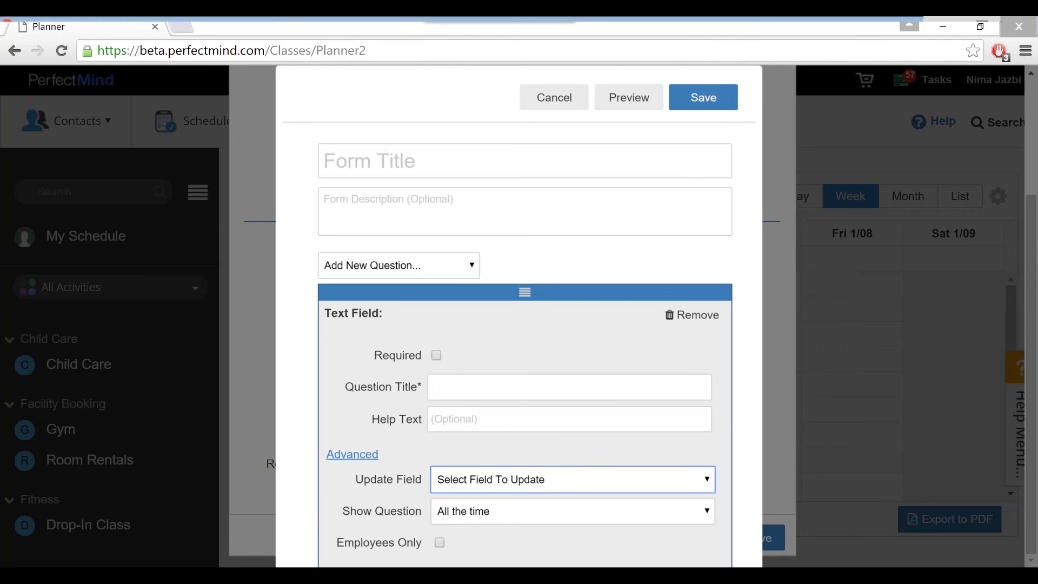
- Title the text question "Do you have any medical conditions or injuries?"
click(468, 387)
text(Med)
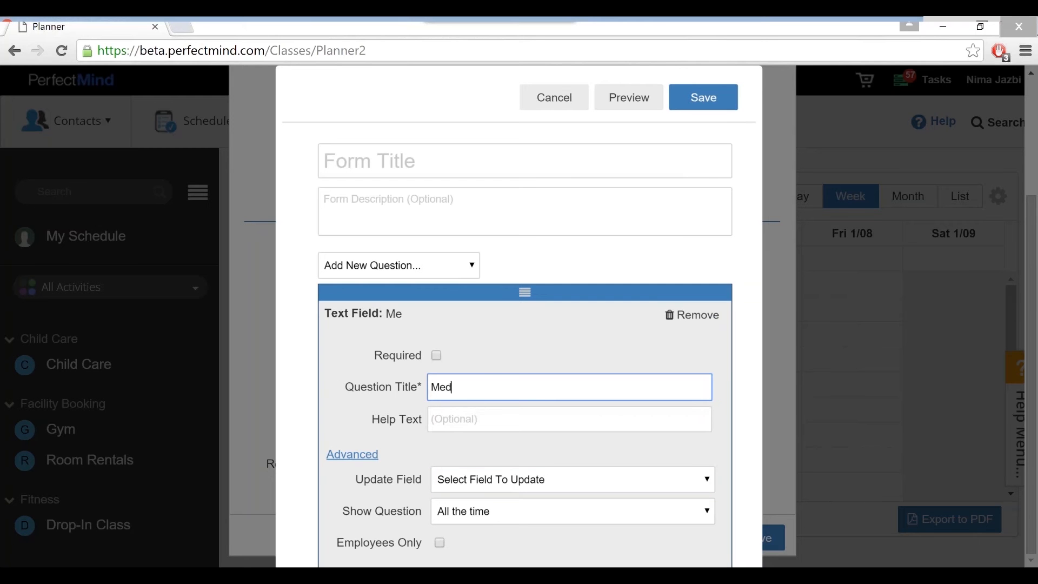
text(ical Condi)
key(ctrl+a)
text(Do you have any )
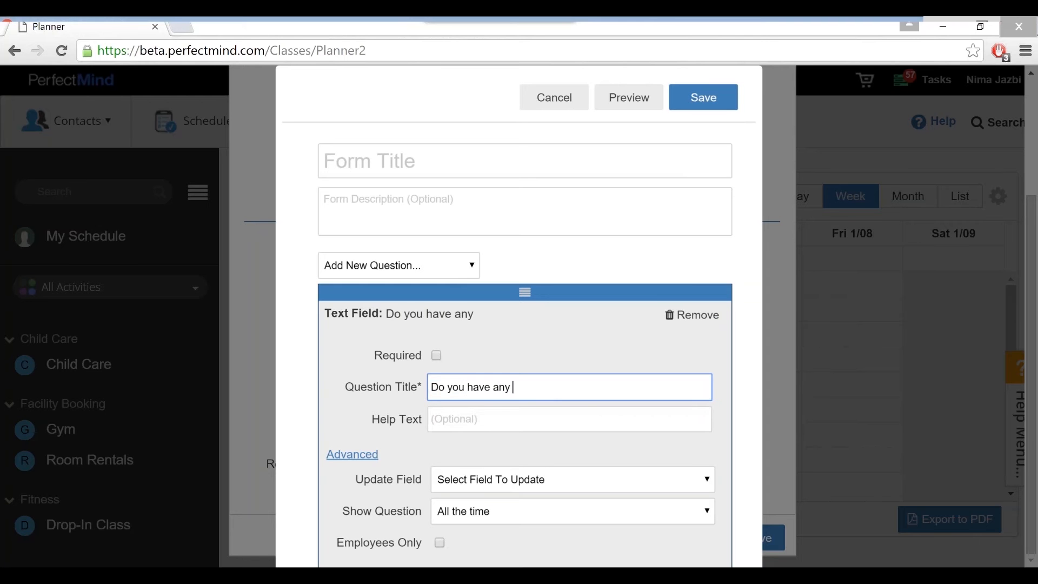
text(medical condintions)
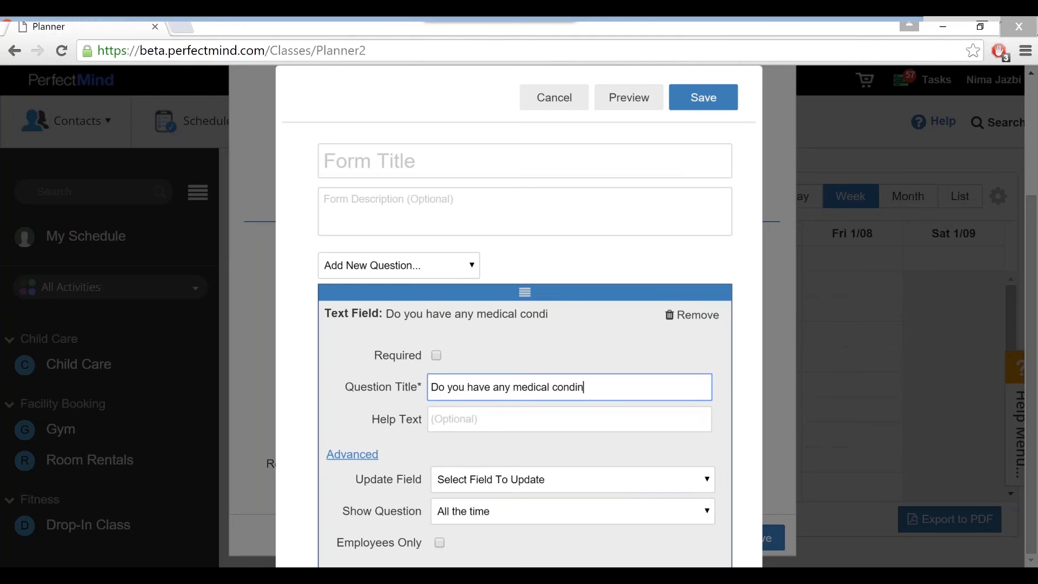
key(BackSpace)
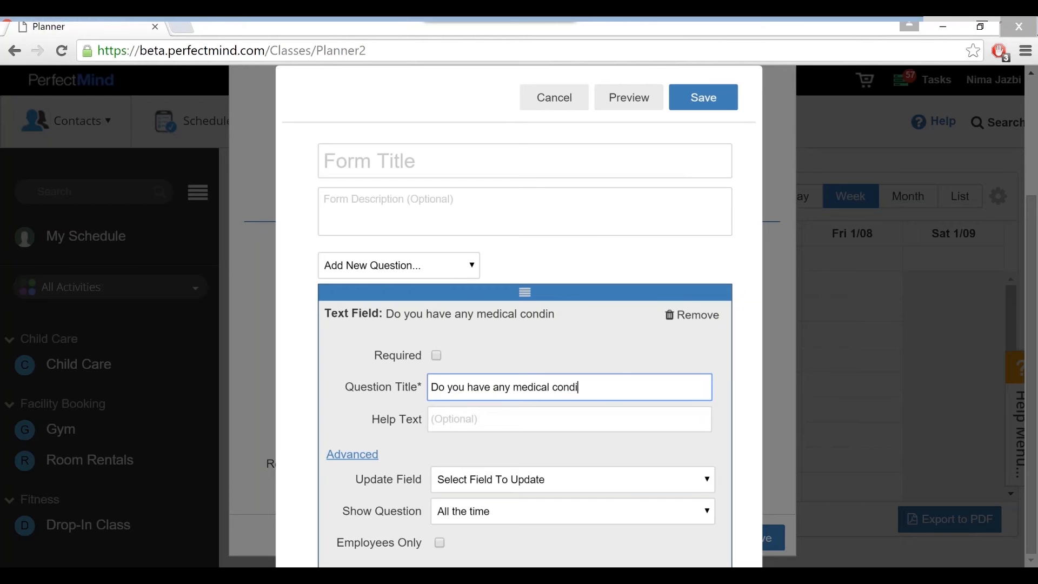
text(tions or injuries)
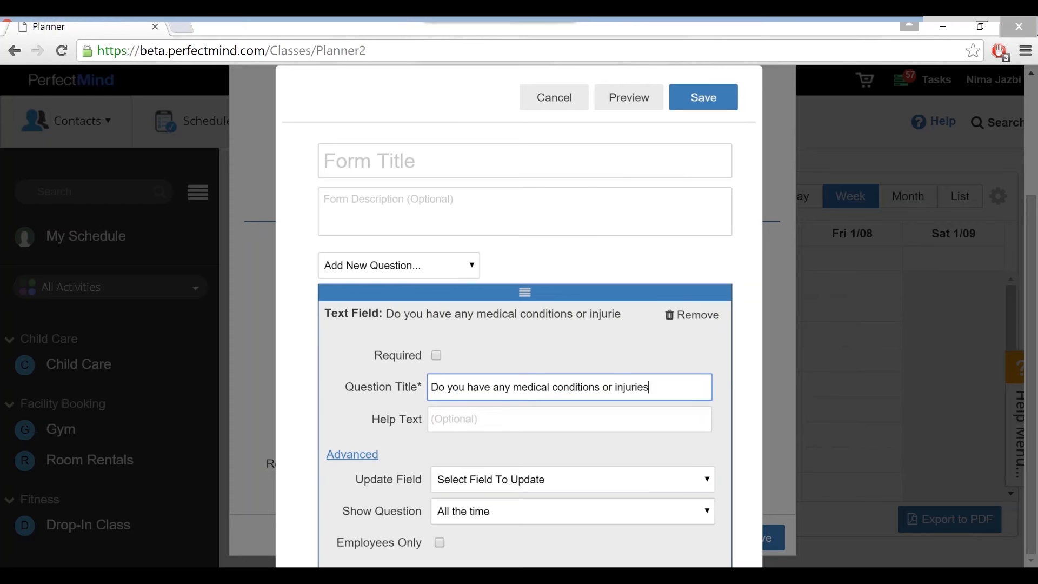
text(?)
- Make the question's answer update the Medical Conditions field
click(481, 468)
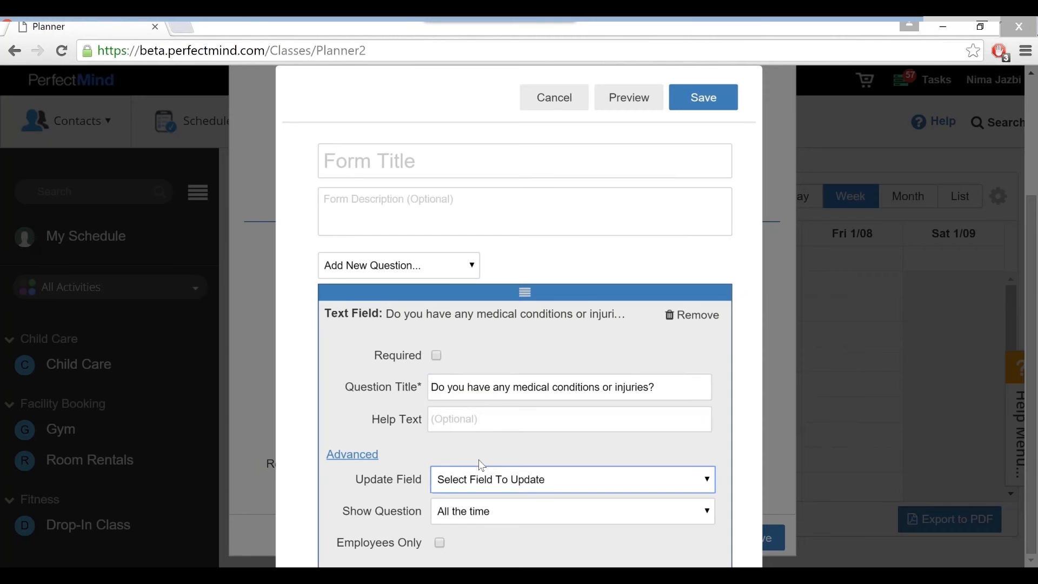
click(481, 469)
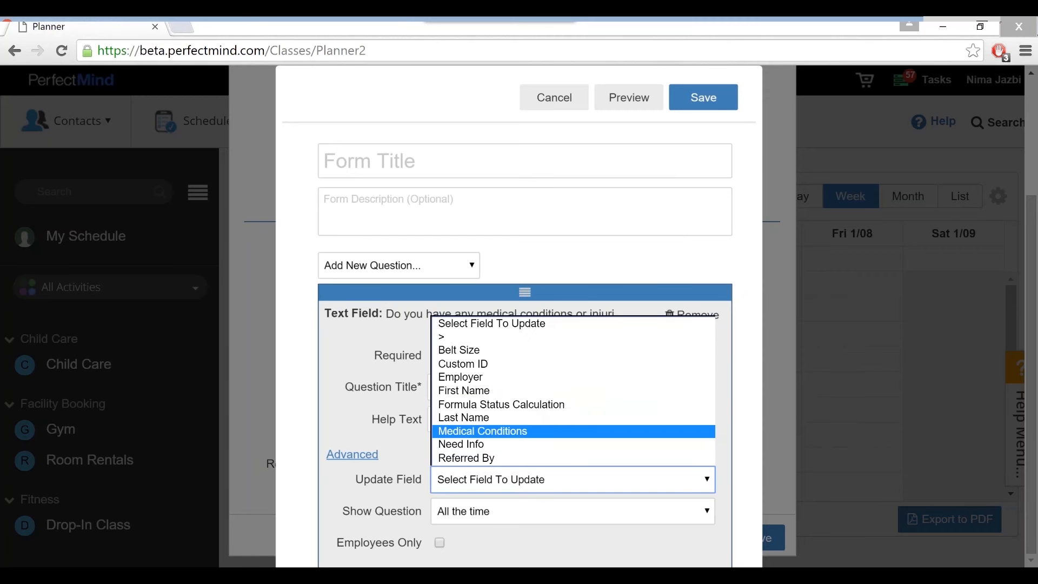
click(481, 431)
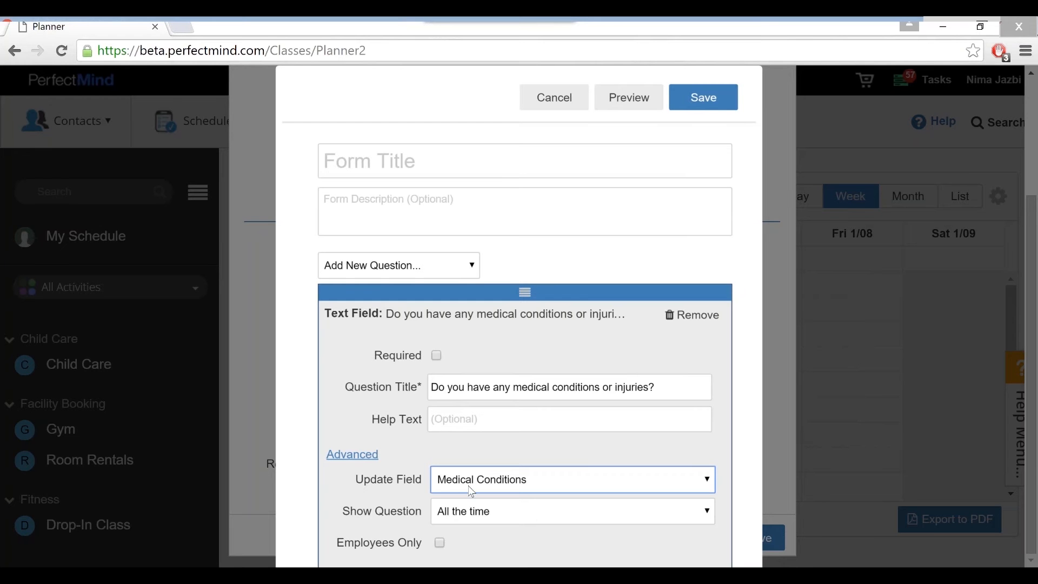
- Review the options for how often the question is shown without changing the selection
click(471, 523)
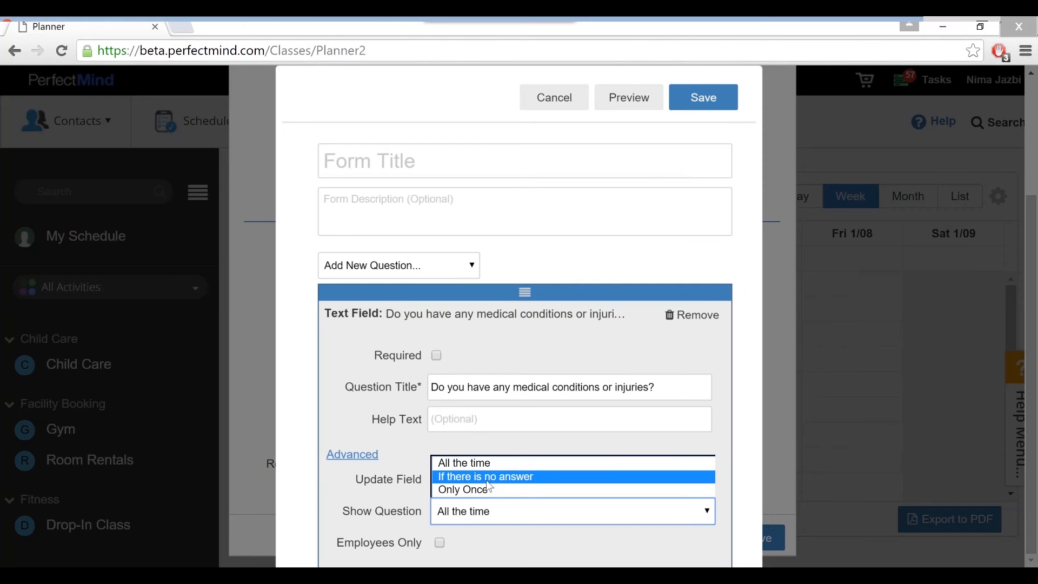
key(Down)
key(Escape)
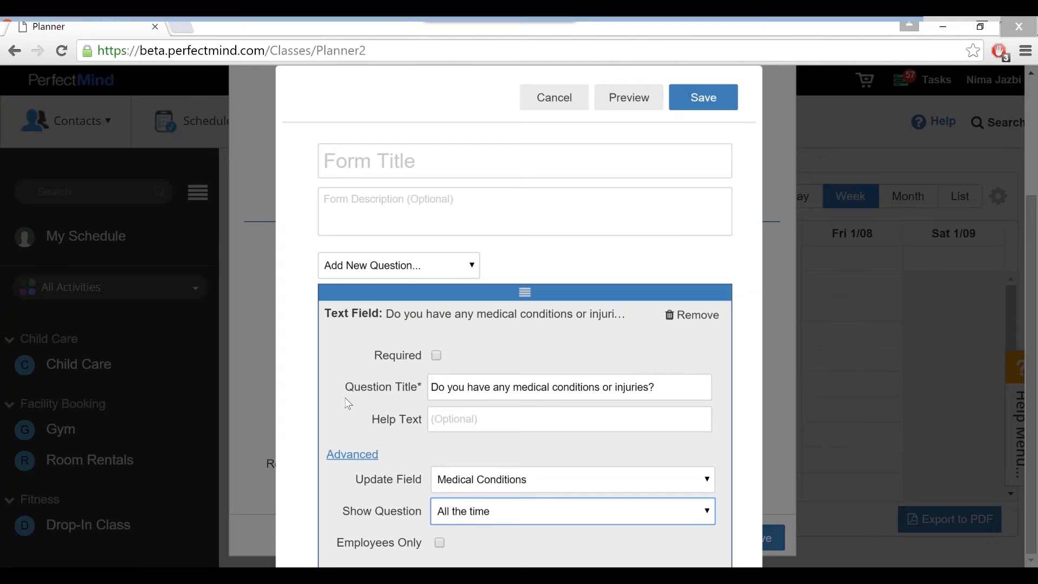
- Restrict the medical conditions question to employees only
click(441, 543)
click(441, 543)
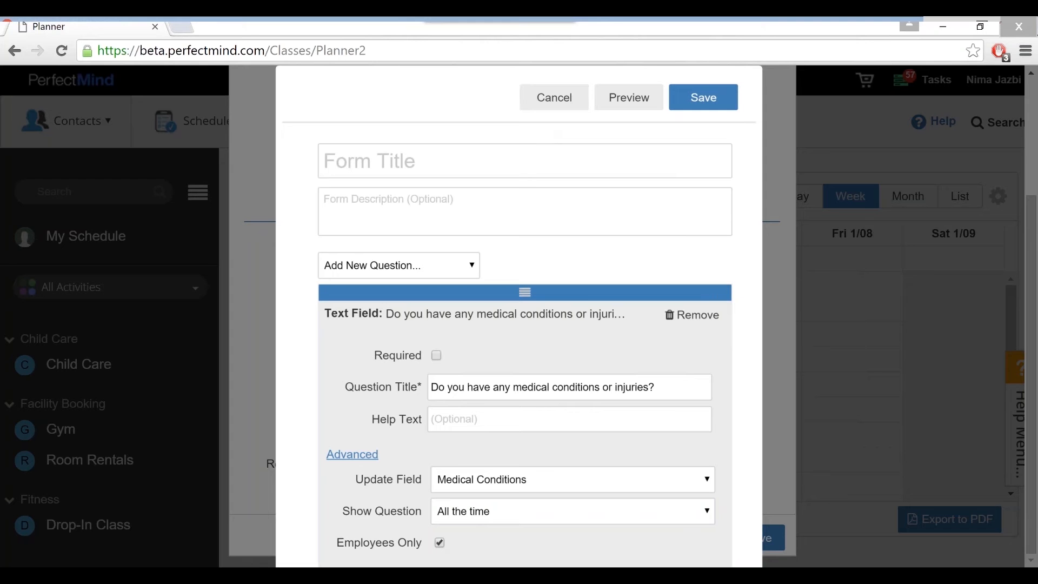
click(458, 459)
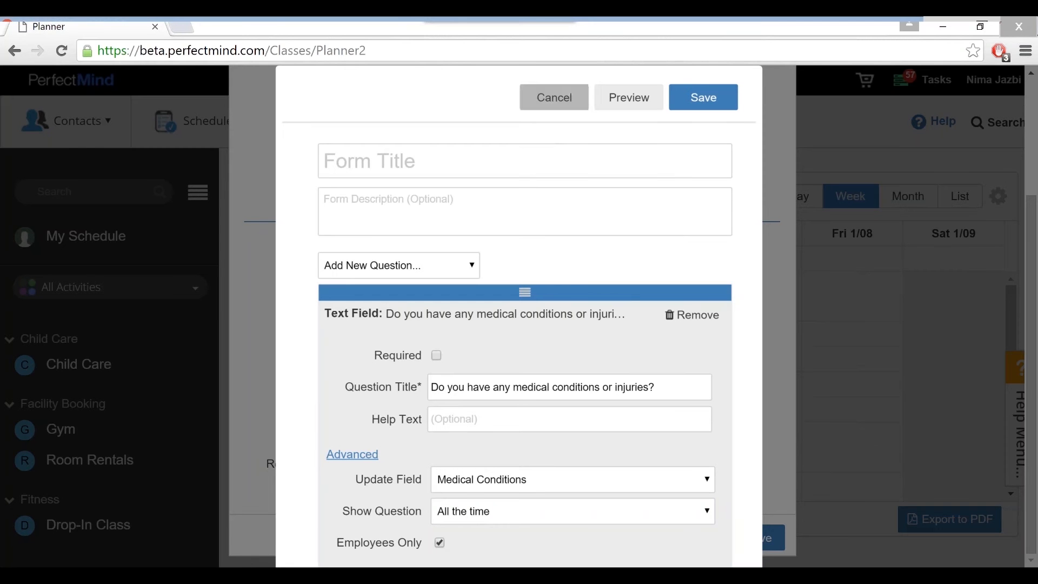
- Discard the new registration form and the unsaved event, returning to the weekly planner
click(555, 97)
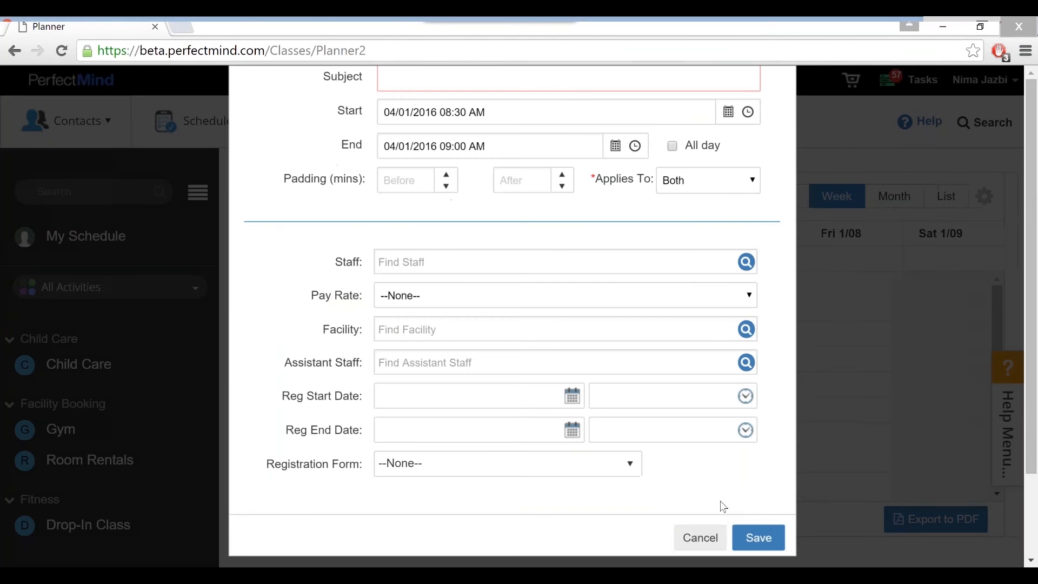
key(Escape)
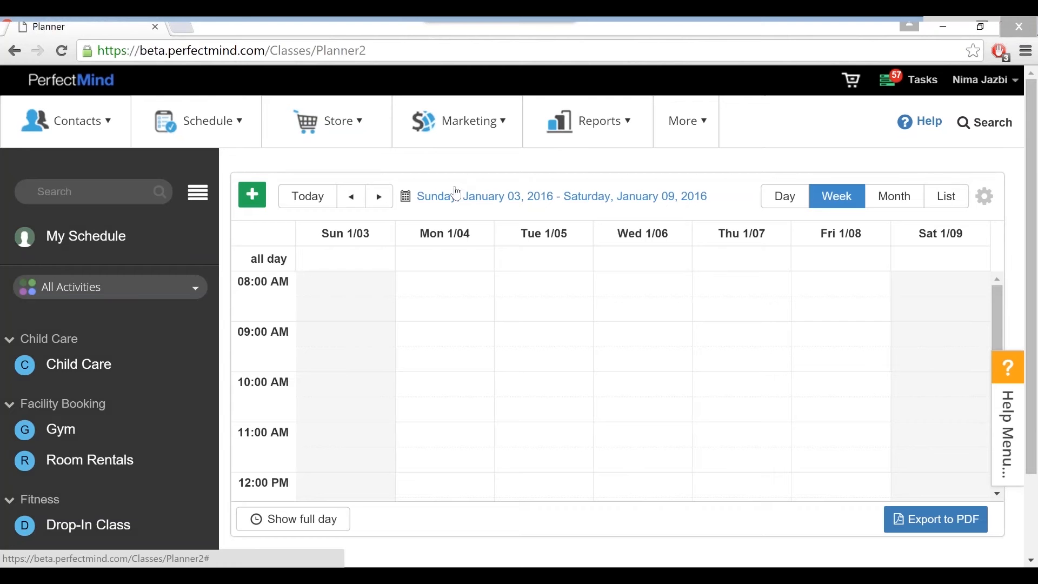
- Open the Kama Case product for editing from the store's product list and inspect its registration form field
click(458, 121)
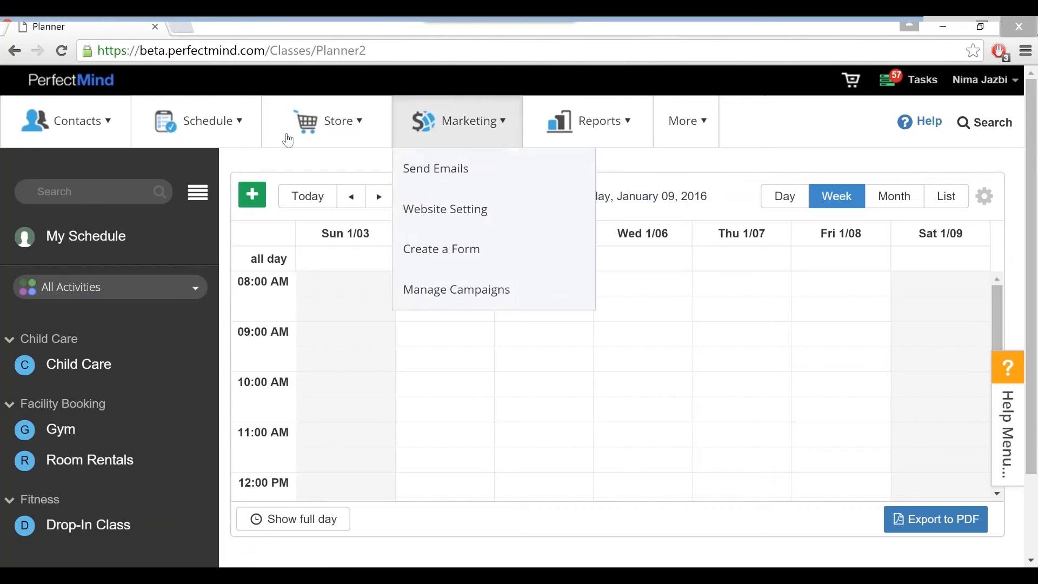
click(308, 143)
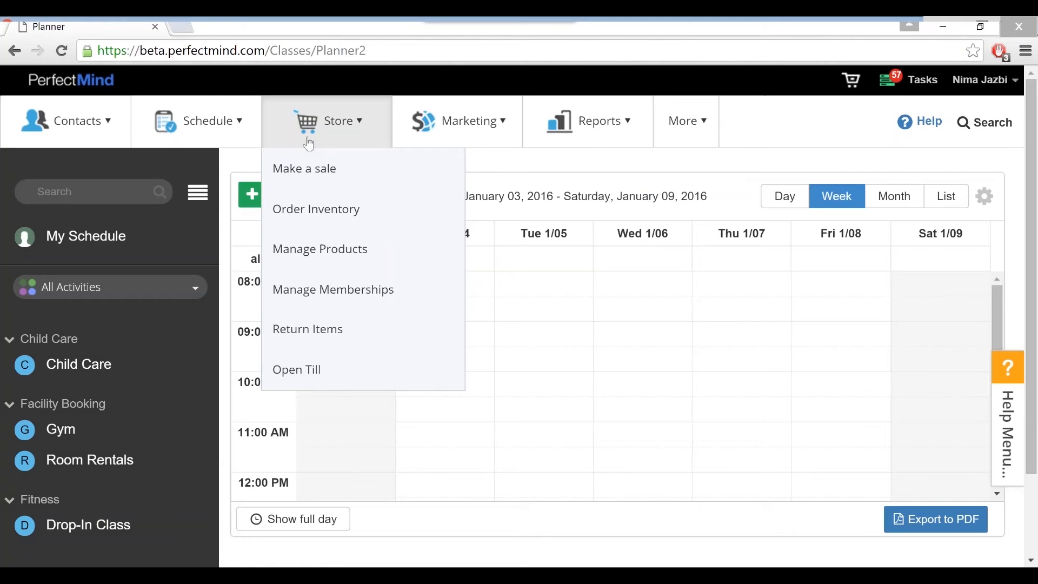
click(333, 250)
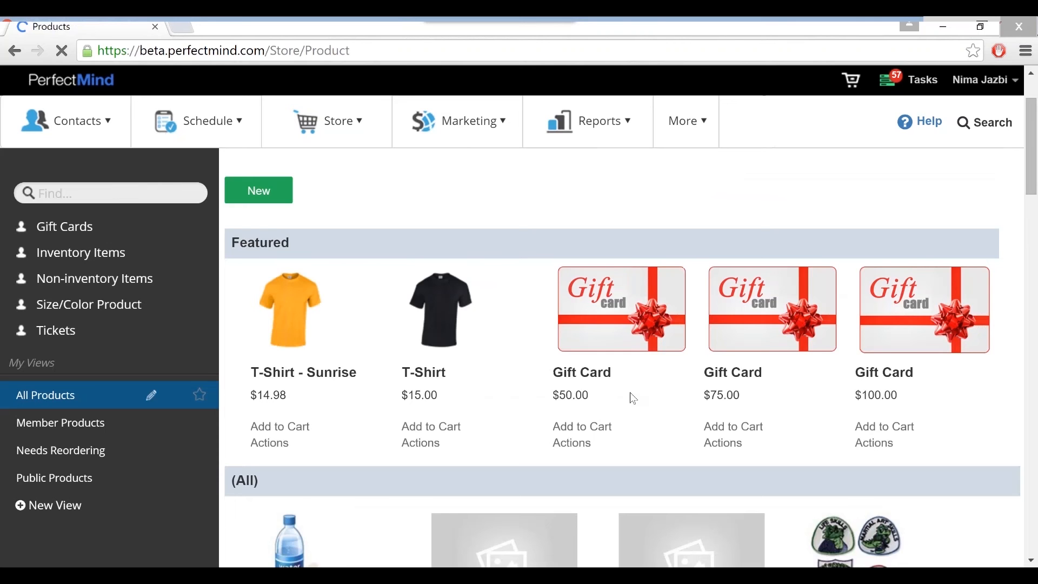
scroll(635, 399, down, 7)
scroll(621, 357, down, 1)
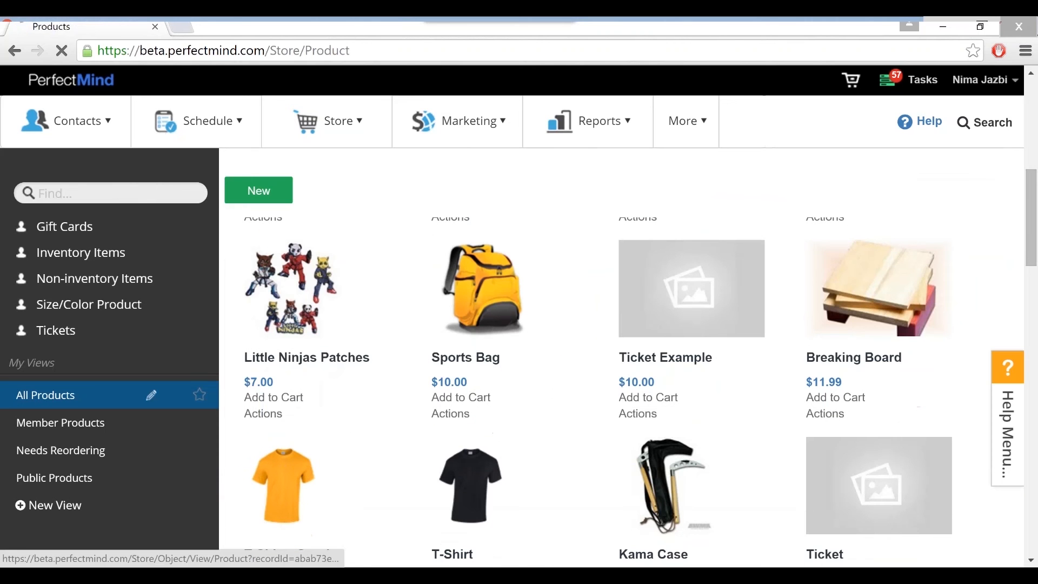
click(665, 357)
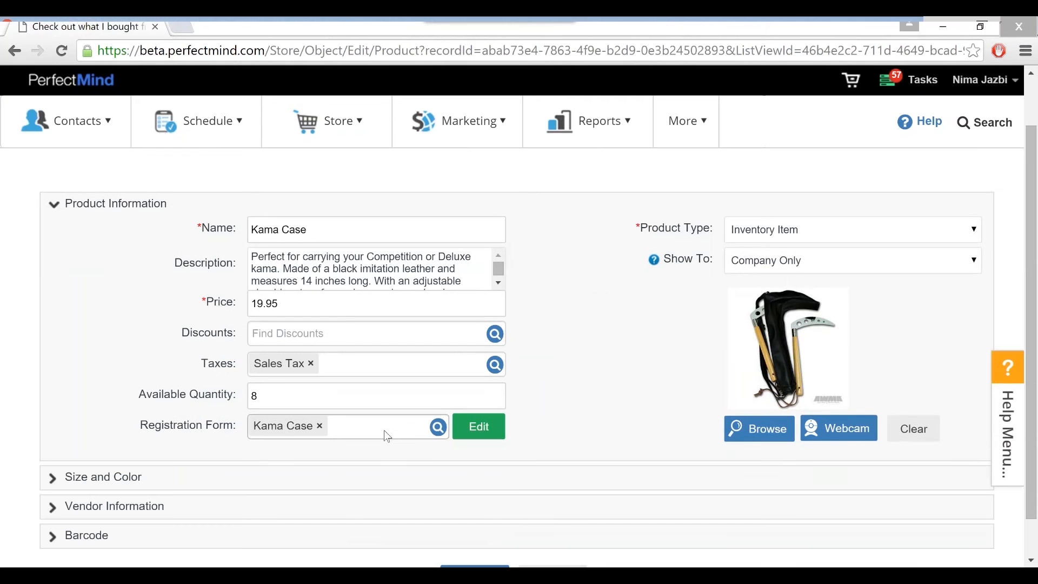
click(388, 436)
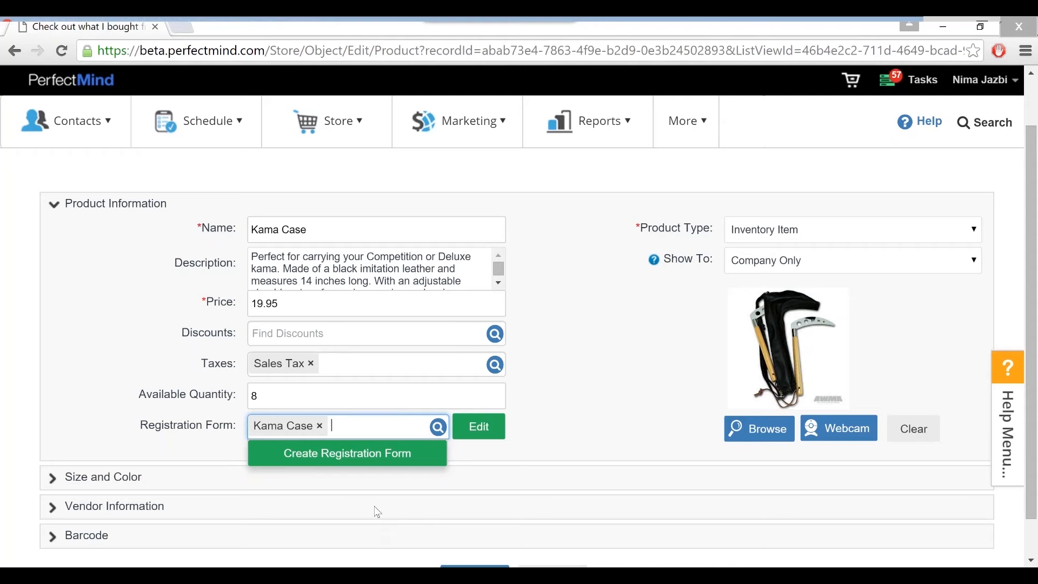
key(BackSpace)
- Start a sale, search the products for "kama" and choose the Kama Case
click(696, 187)
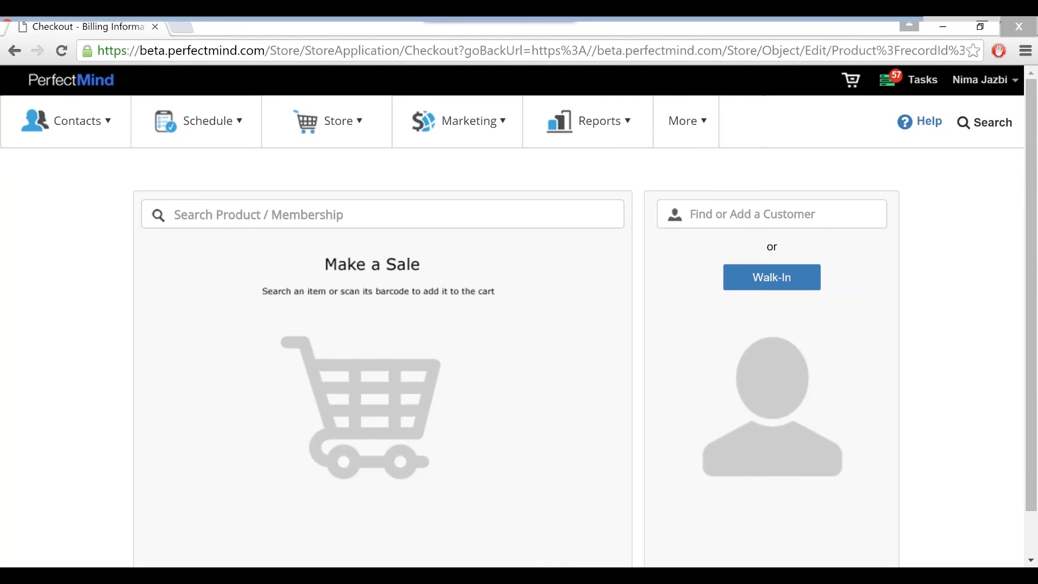
text(k)
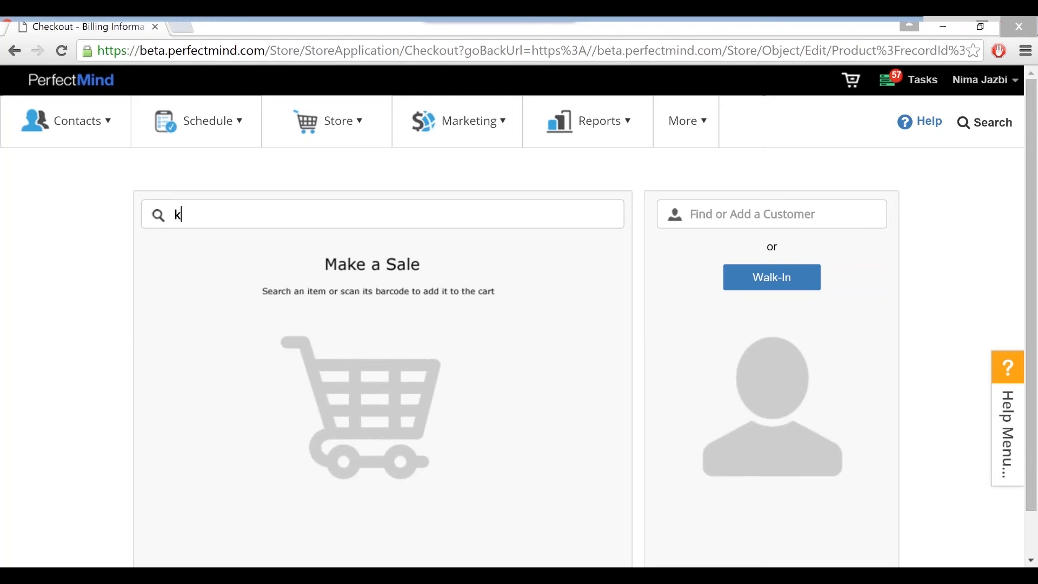
text(ama)
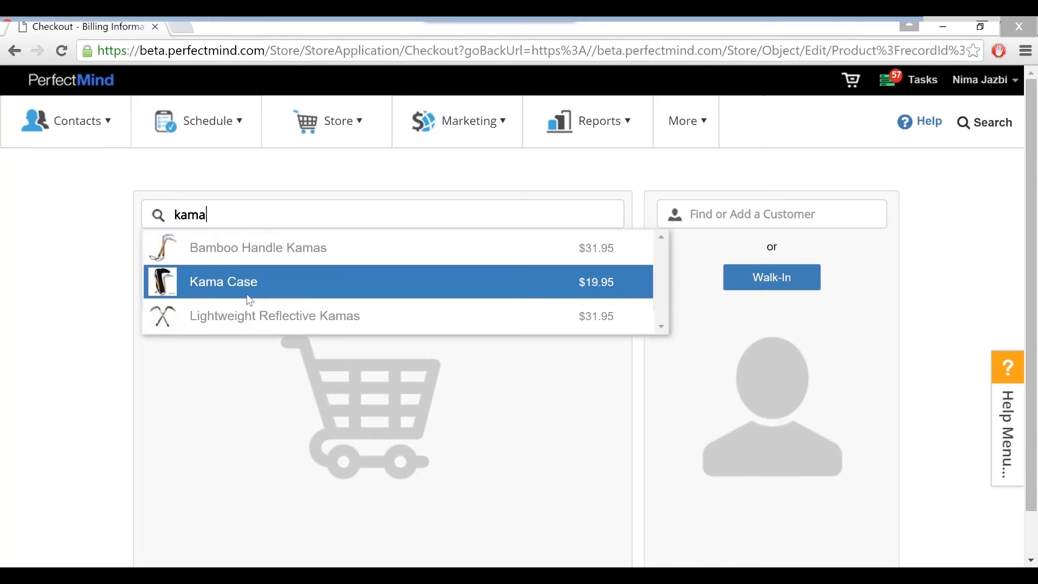
click(251, 301)
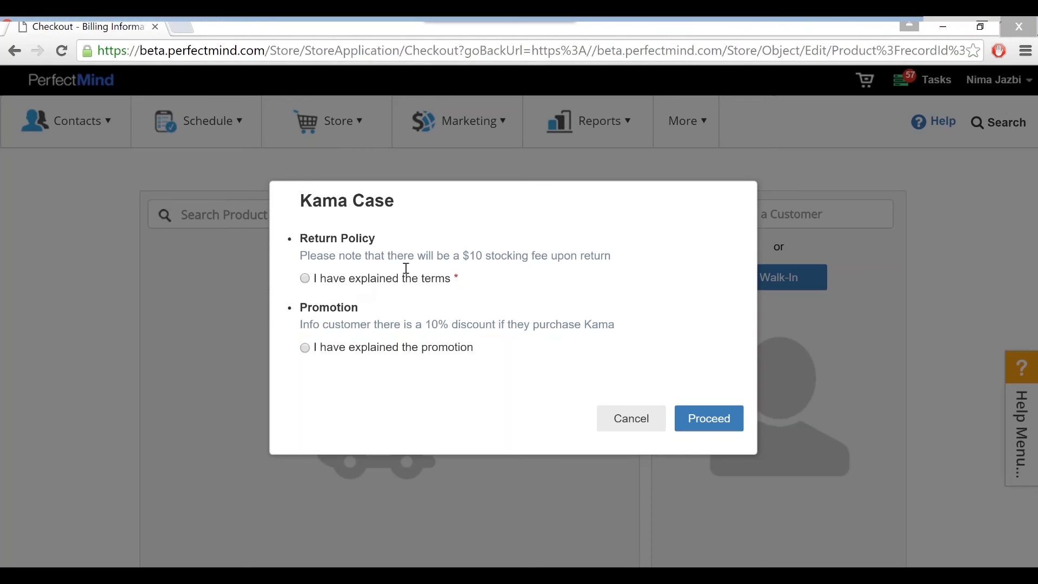
- Confirm that the return policy terms and the promotion were explained, and proceed with adding the Kama Case to the sale
drag(406, 268, 308, 238)
click(305, 278)
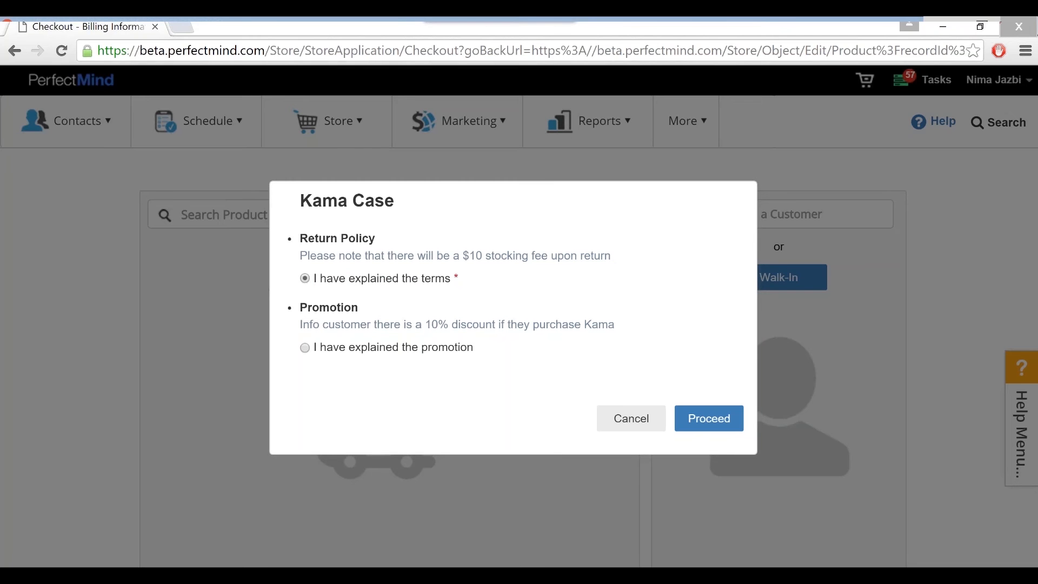
click(305, 350)
click(709, 418)
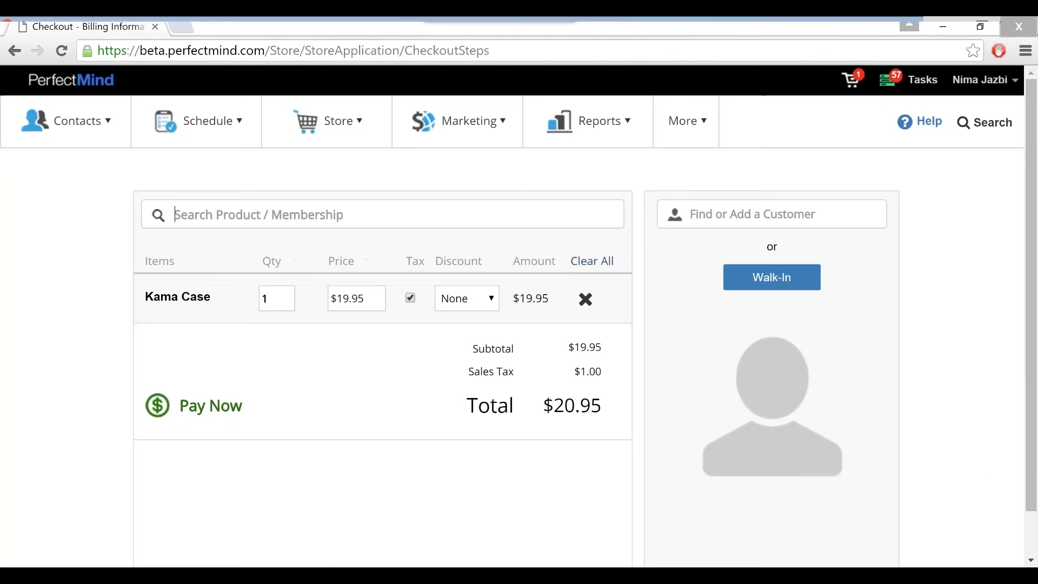
- Search for "kama", add the Bamboo Handle Kamas to the sale, and empty the cart
text(ka)
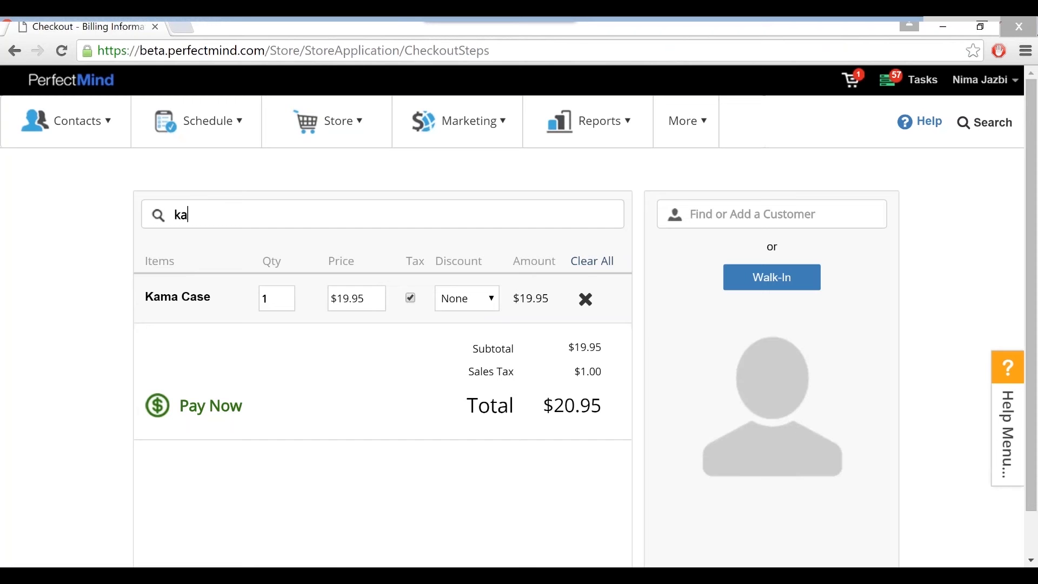
text(ma)
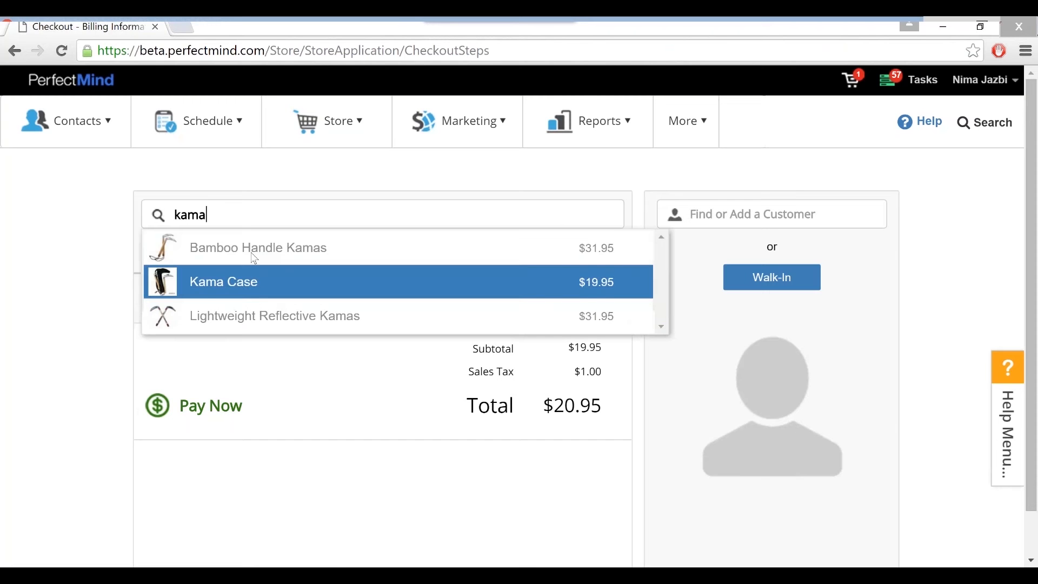
click(254, 254)
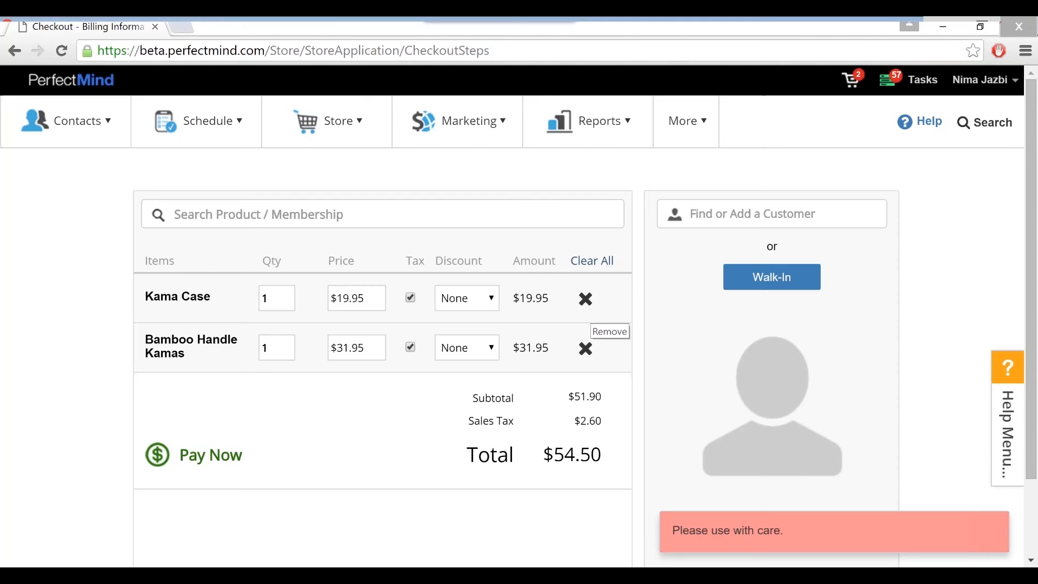
scroll(512, 357, down, 1)
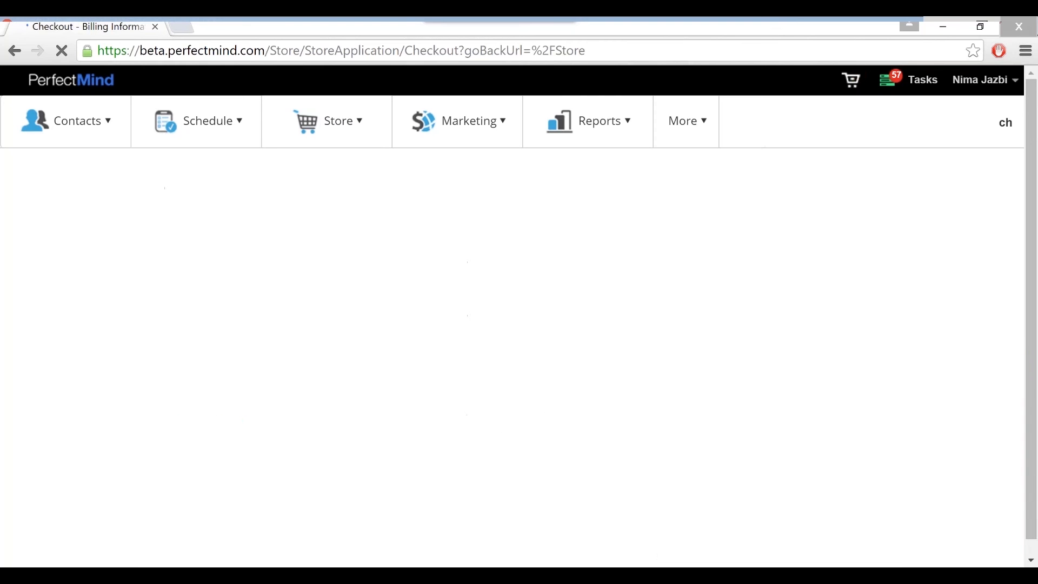
- Open the Bamboo Handle Kamas product record from the store's product list
click(460, 122)
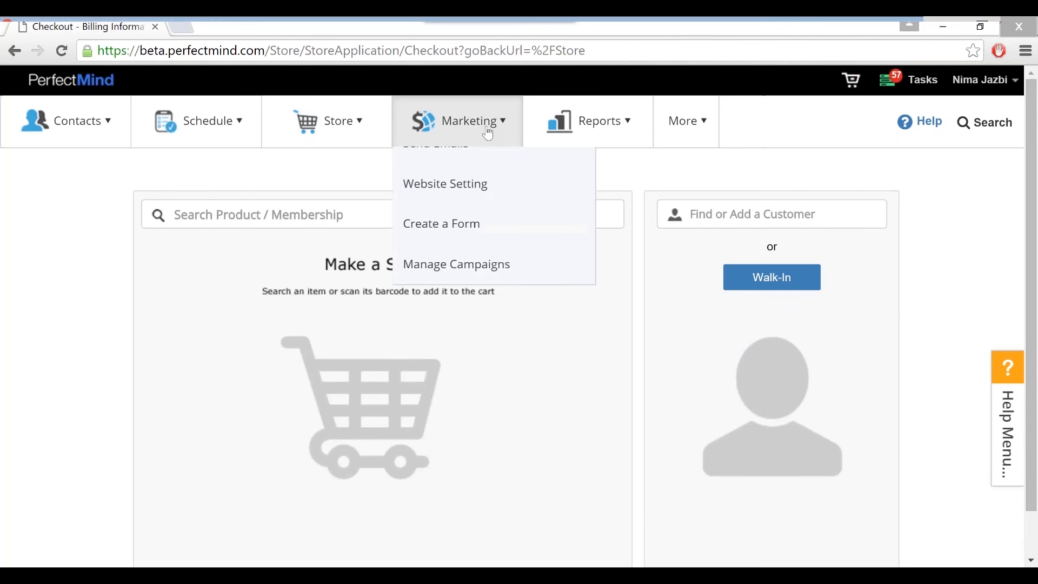
click(343, 135)
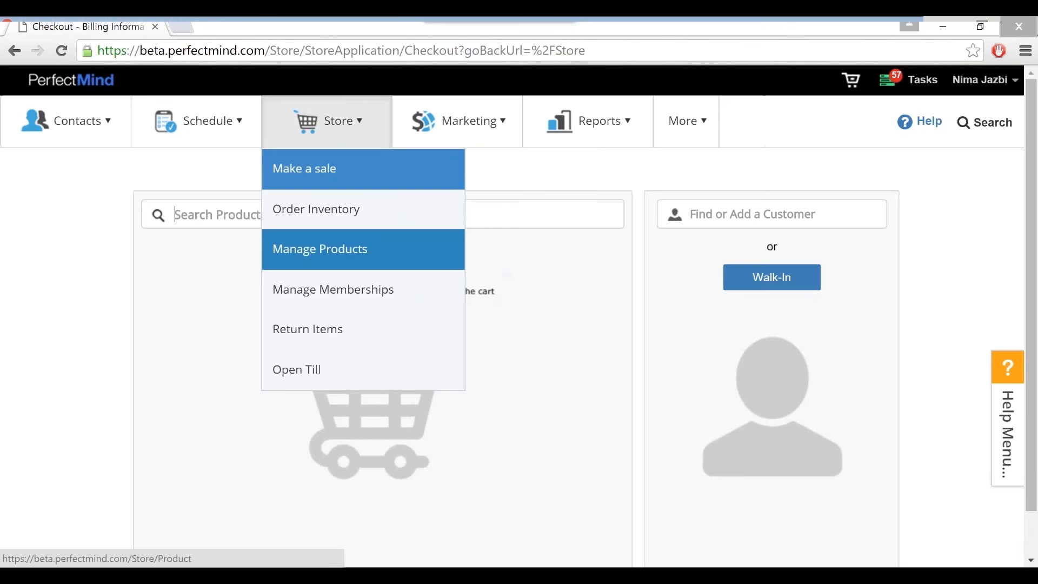
click(321, 249)
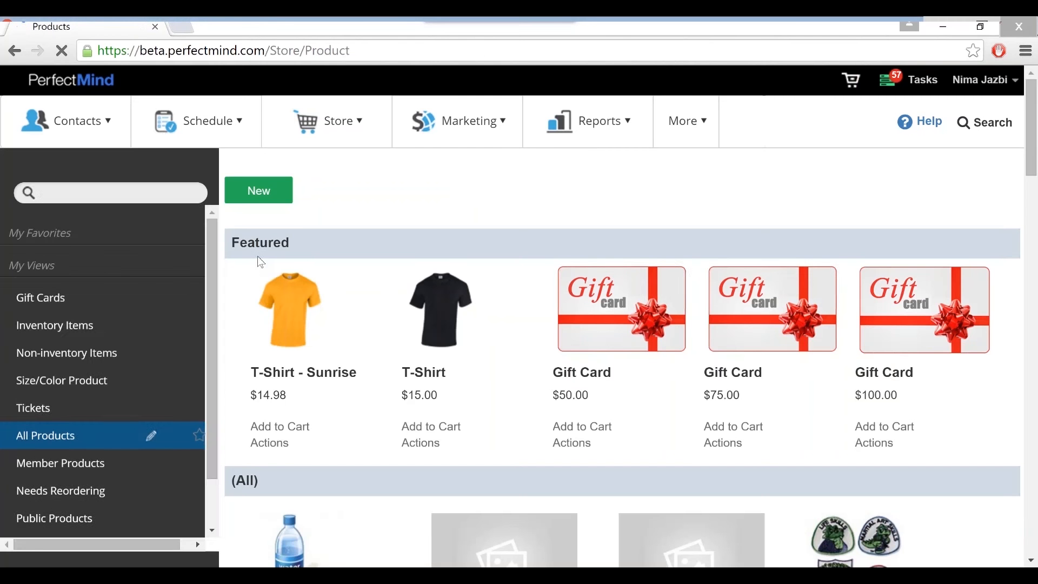
scroll(624, 357, down, 5)
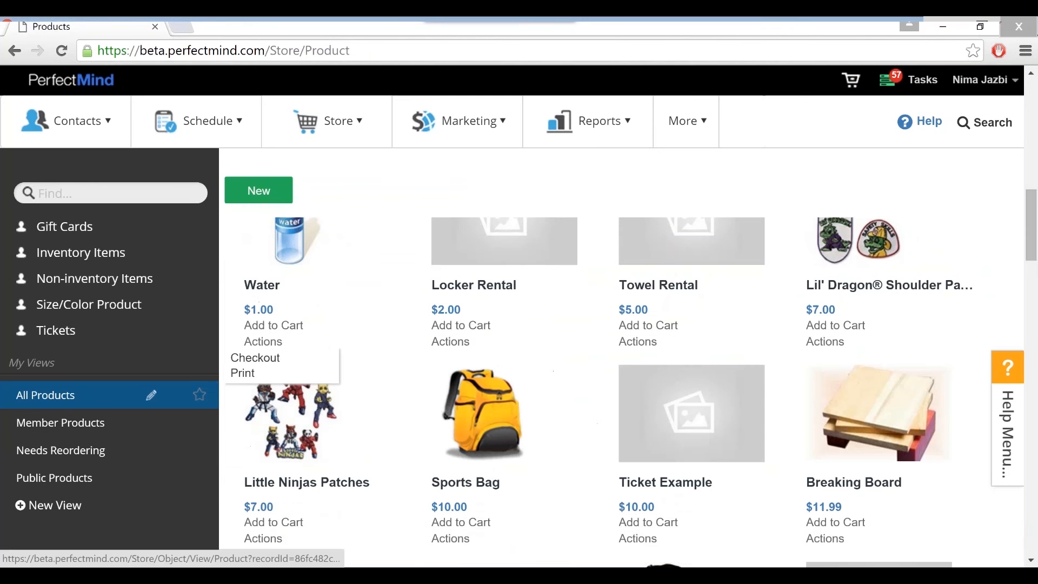
scroll(622, 356, down, 8)
scroll(666, 355, down, 6)
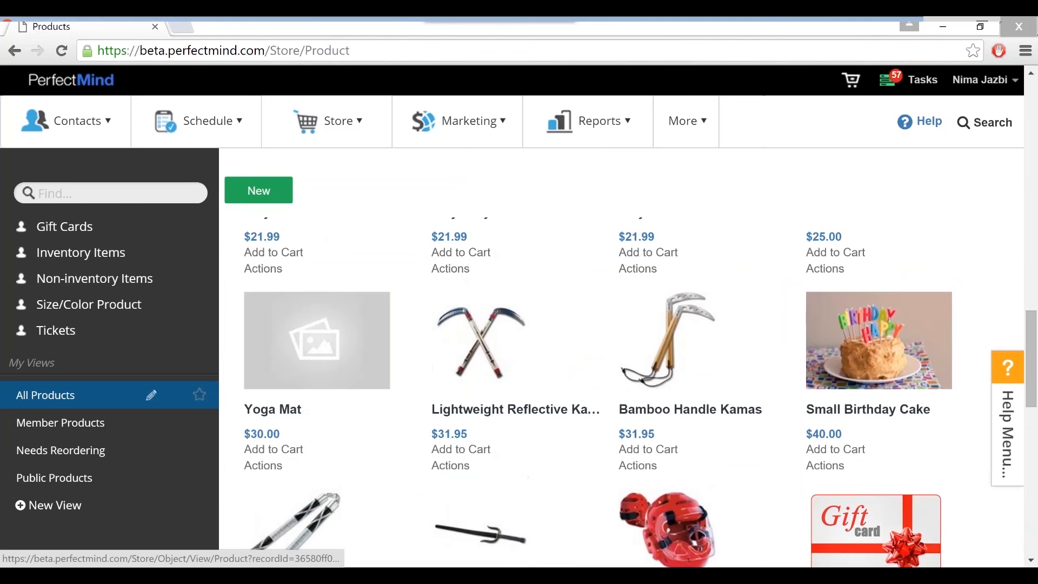
click(666, 355)
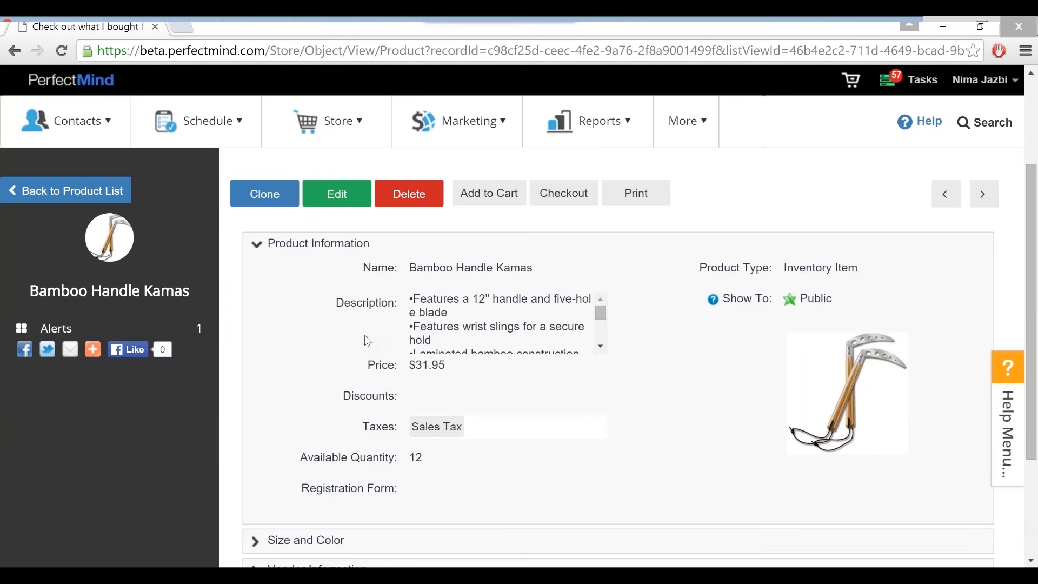
- Expand the product's alerts and create a new alert with the message "Promotional Item"
scroll(365, 335, down, 2)
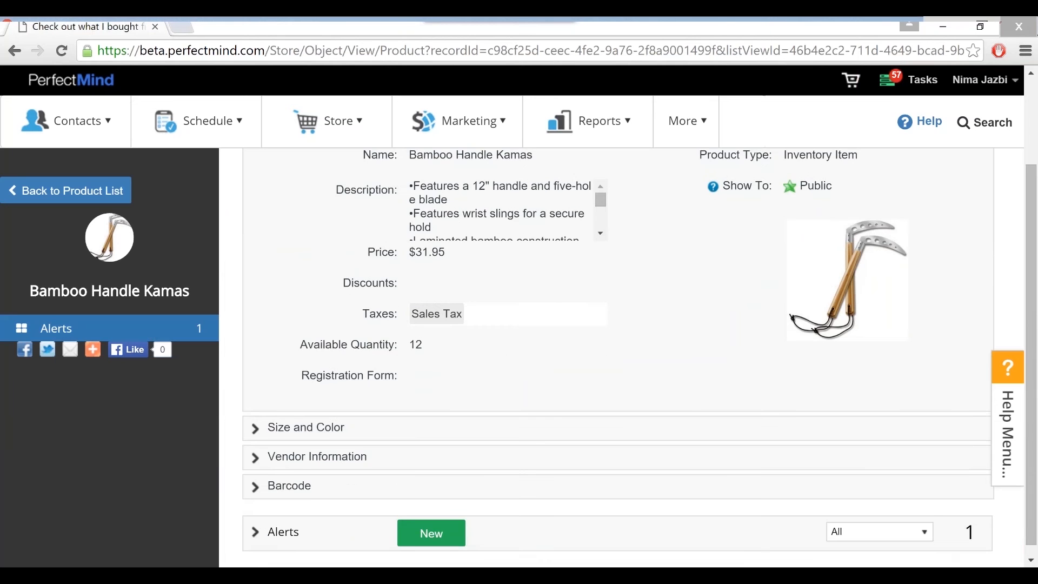
click(57, 328)
scroll(616, 357, down, 1)
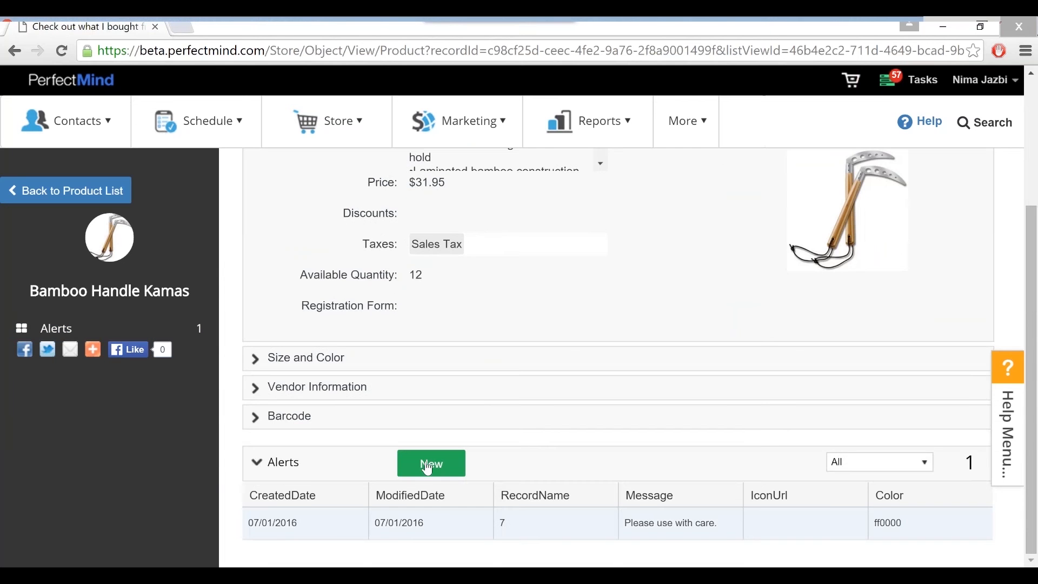
click(428, 469)
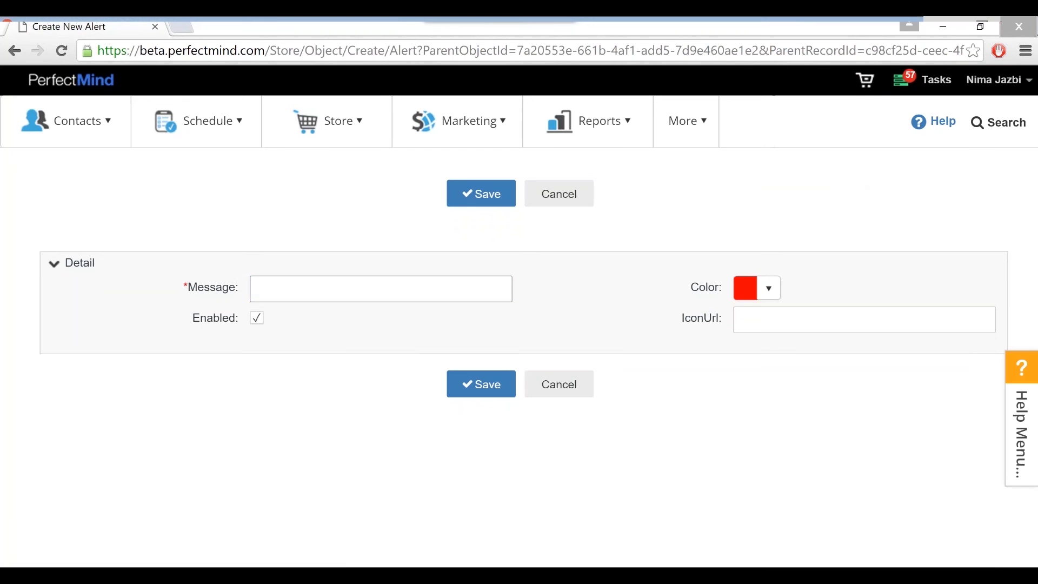
click(381, 289)
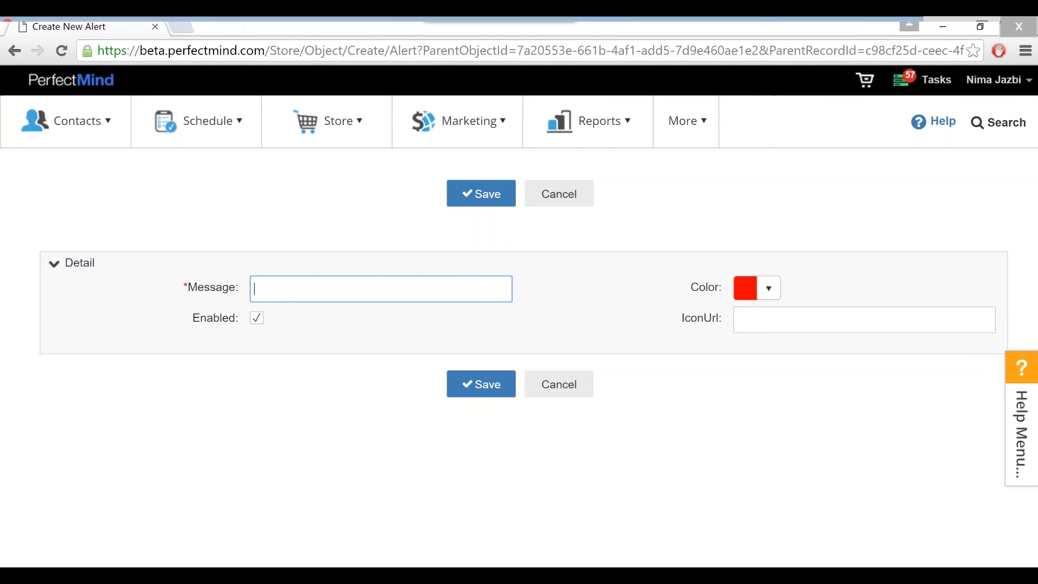
text(Promotional Item)
- Set the alert's color to blue #4e87ba and save the alert
click(772, 297)
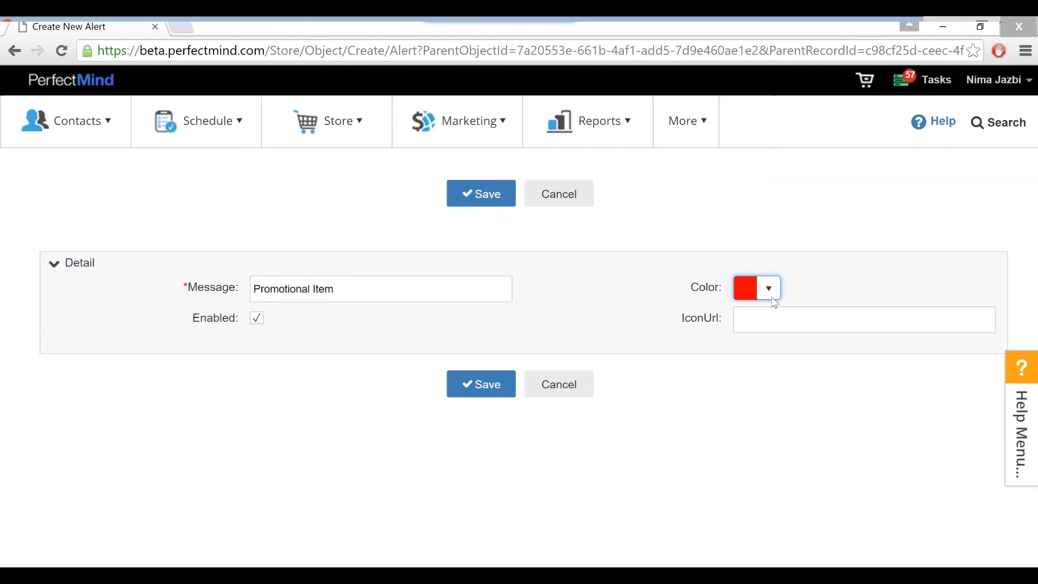
click(762, 299)
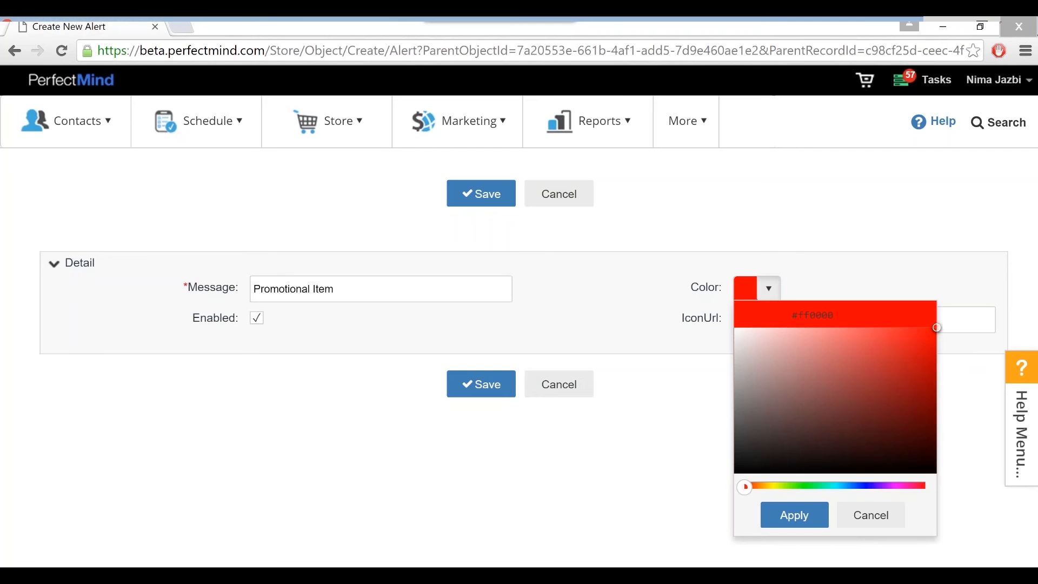
click(795, 391)
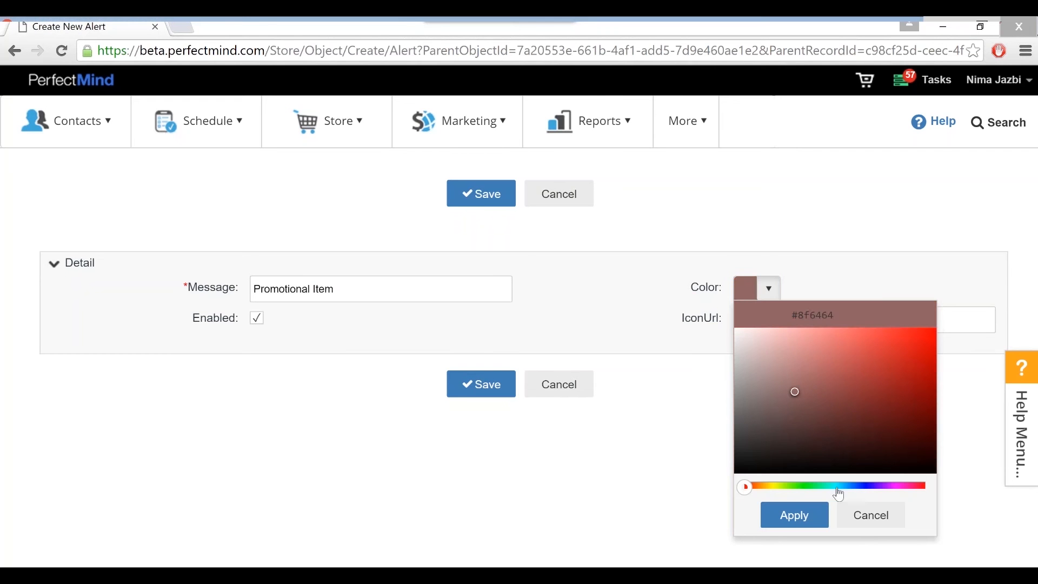
drag(840, 493, 849, 486)
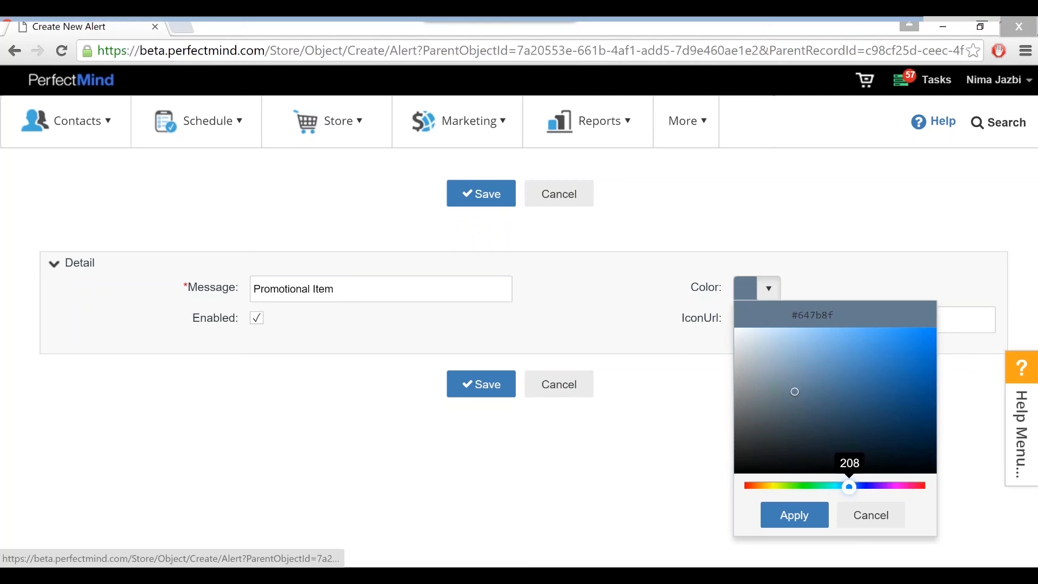
drag(793, 369, 851, 368)
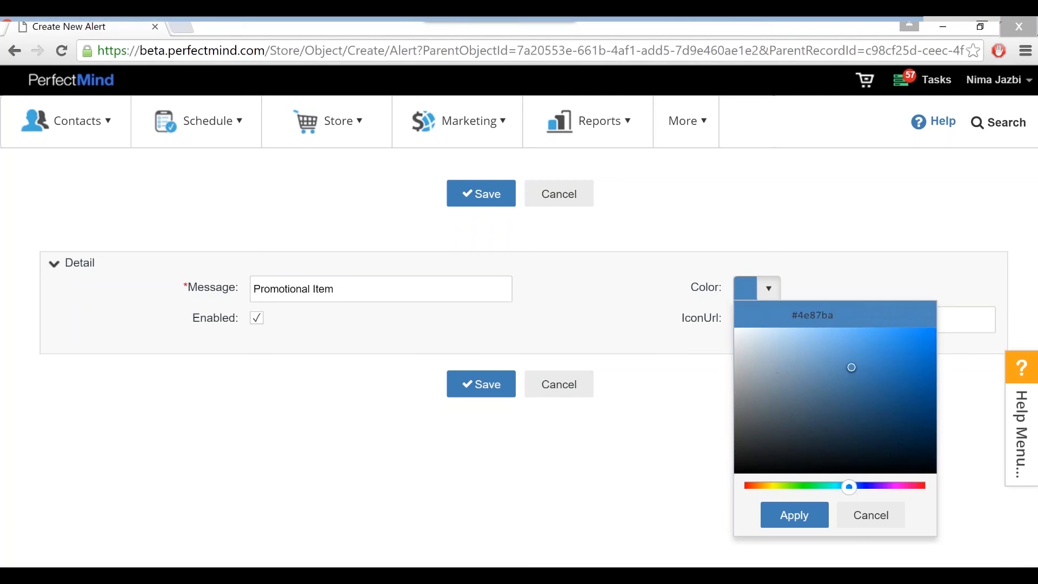
click(795, 515)
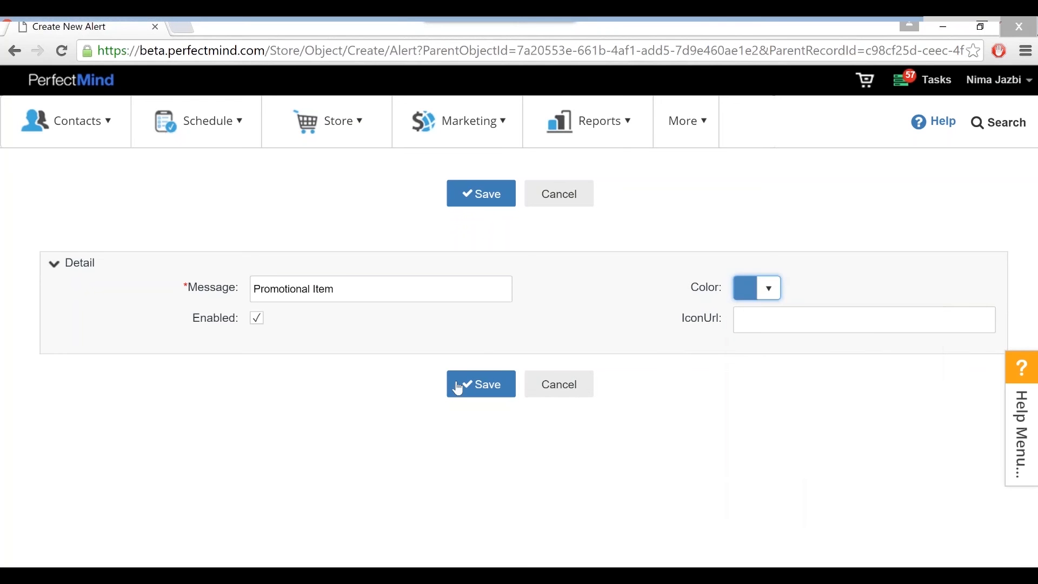
click(458, 389)
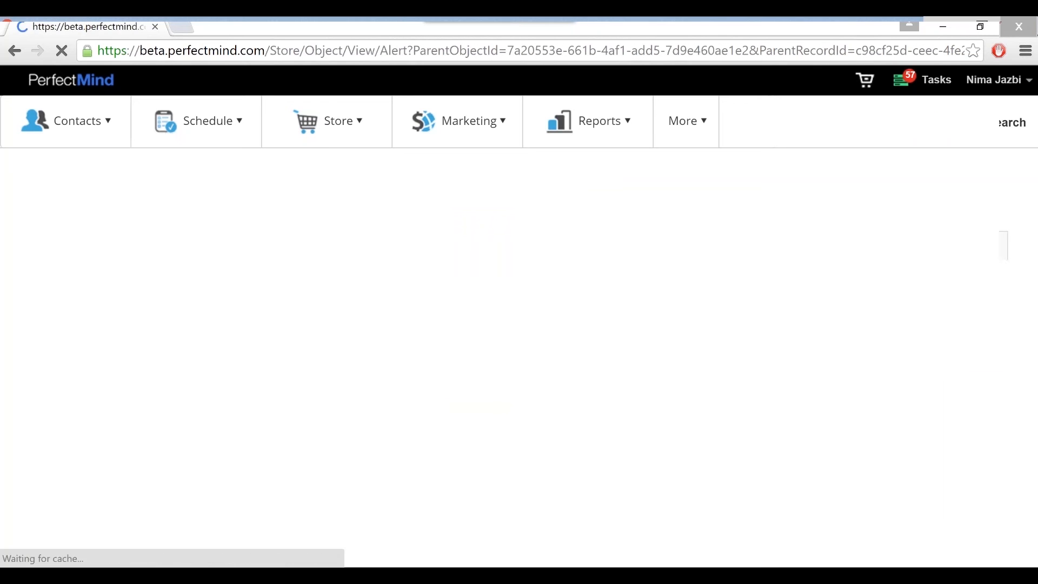
- Return to the product record, open the cart, search for "kam" and add the Bamboo Handle Kamas to the sale
click(66, 196)
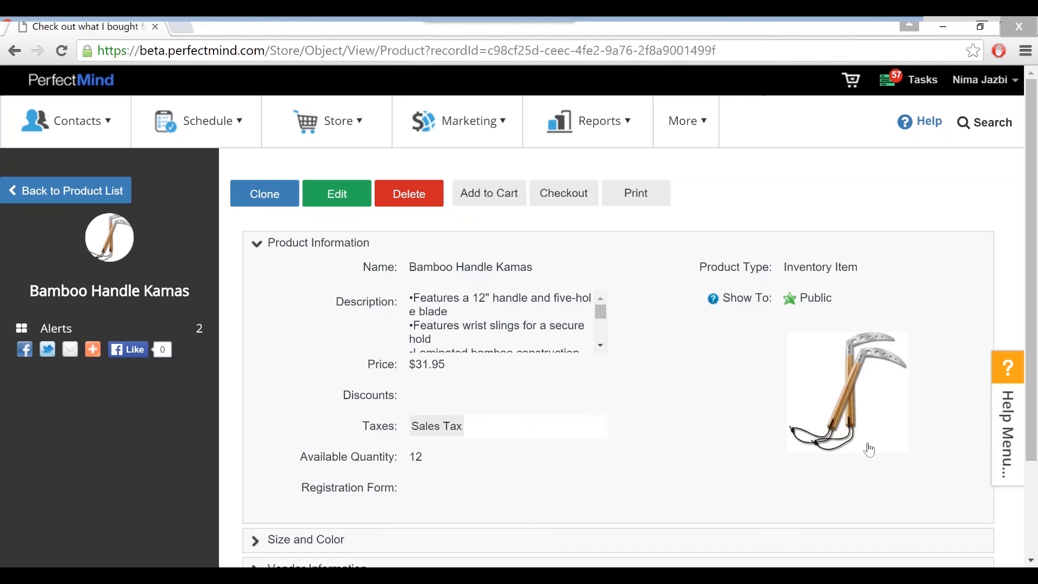
click(851, 82)
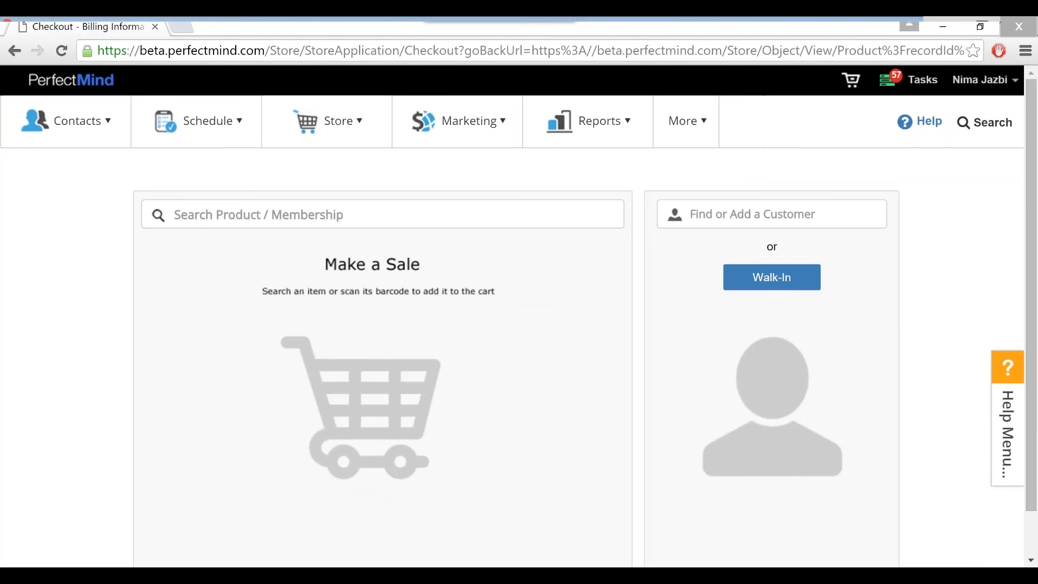
text(ka)
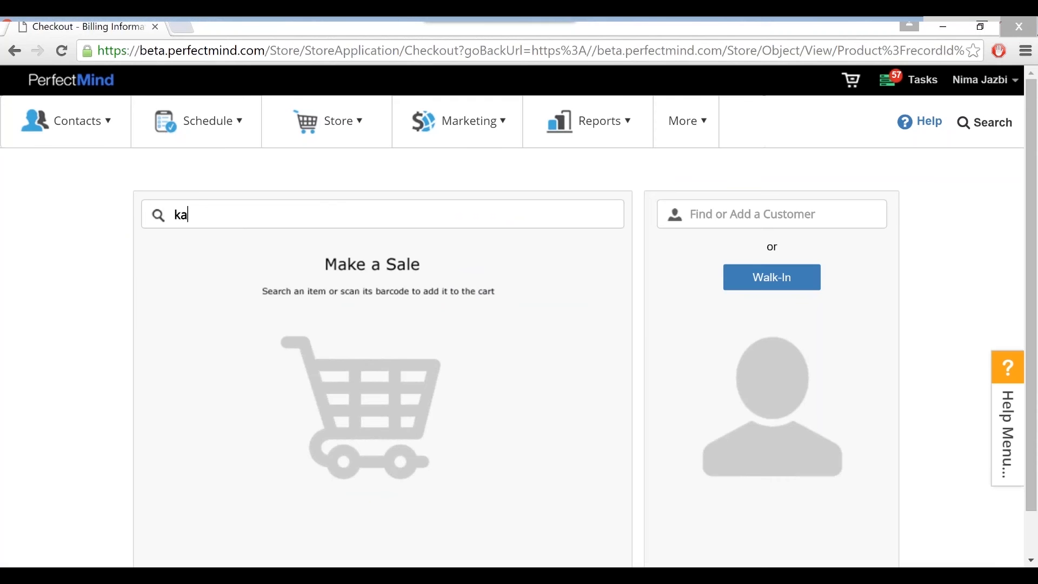
text(m)
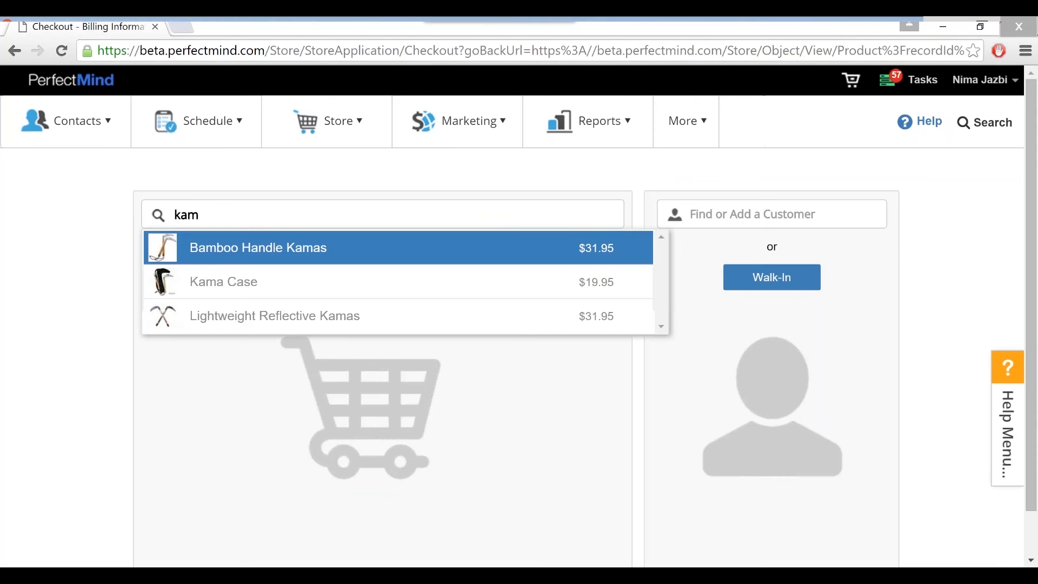
click(244, 249)
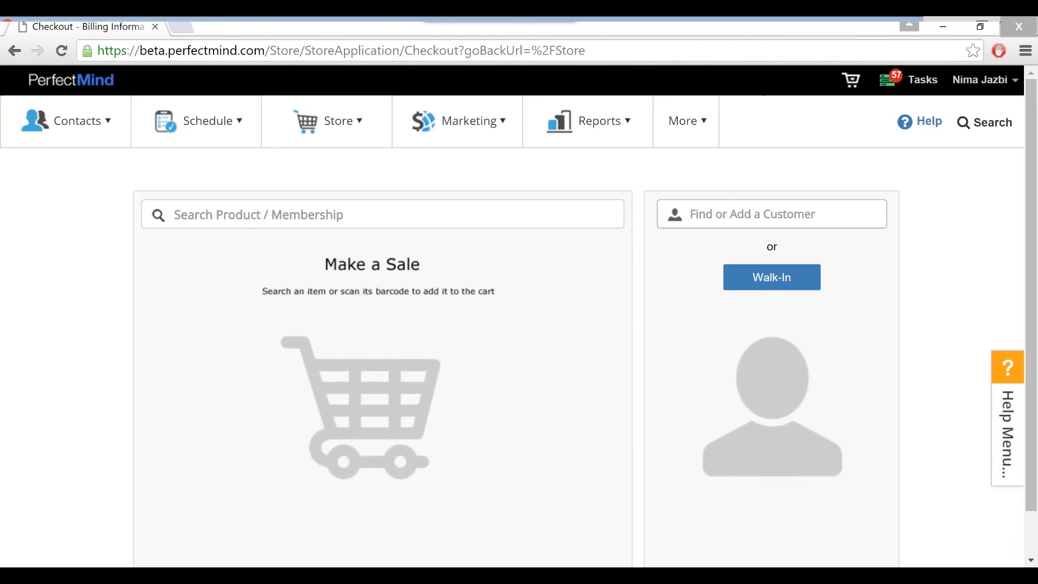
- Select the active student customer for the new sale and add the 1 Month Membership - Goju Ryu Karate
click(728, 221)
text(nima)
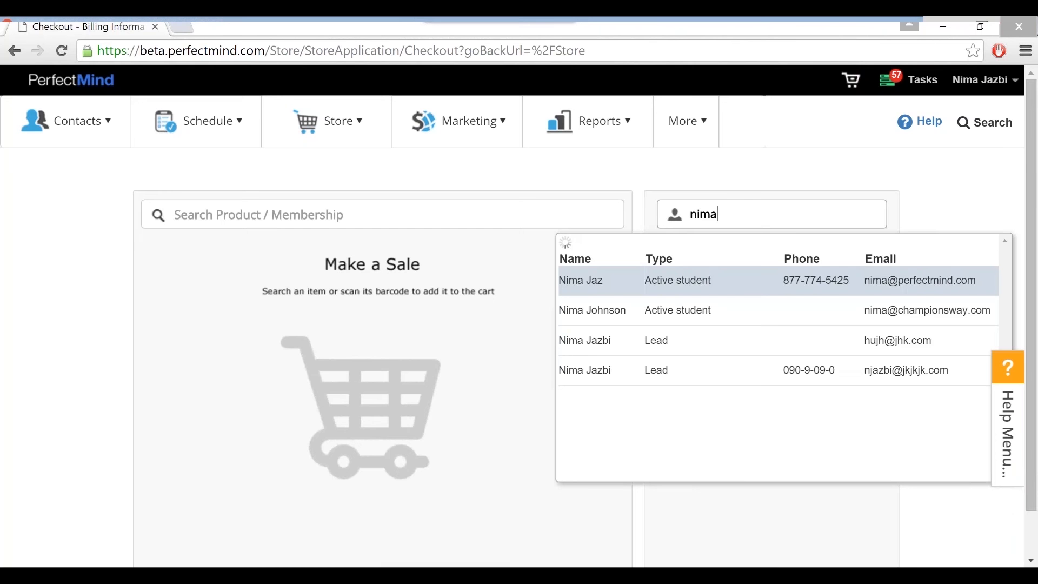
click(602, 277)
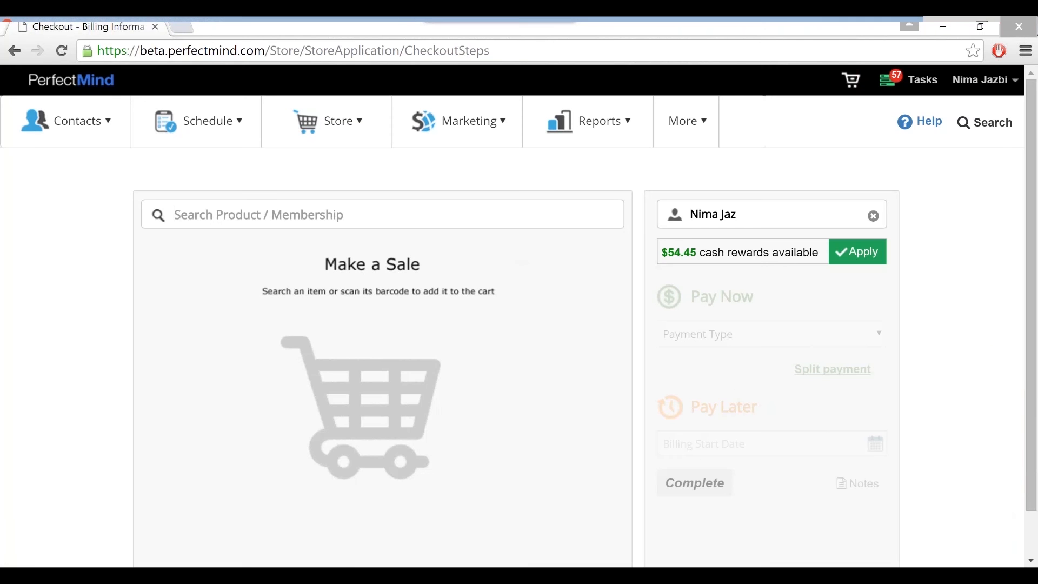
text(mem)
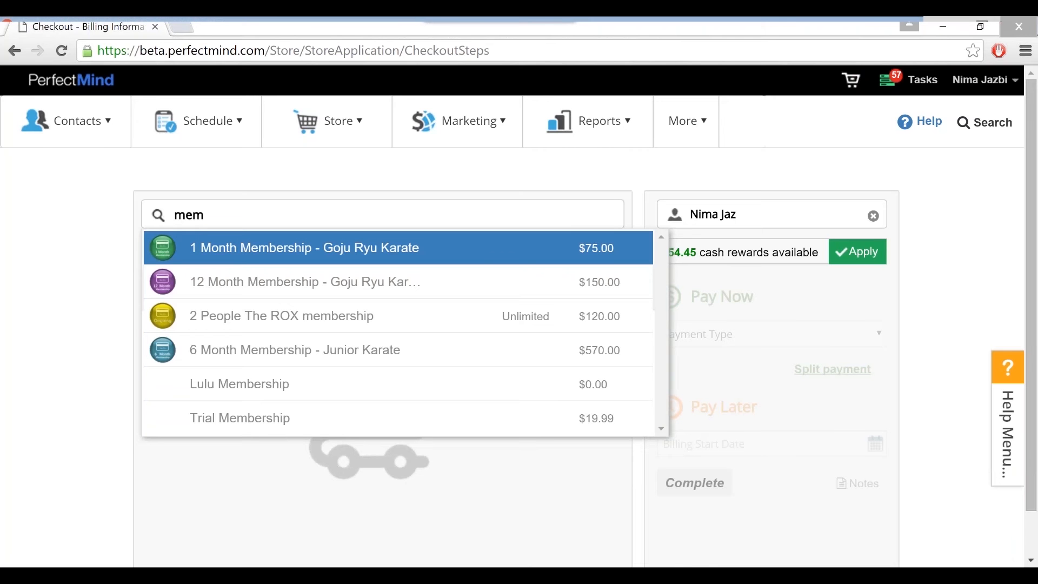
click(336, 250)
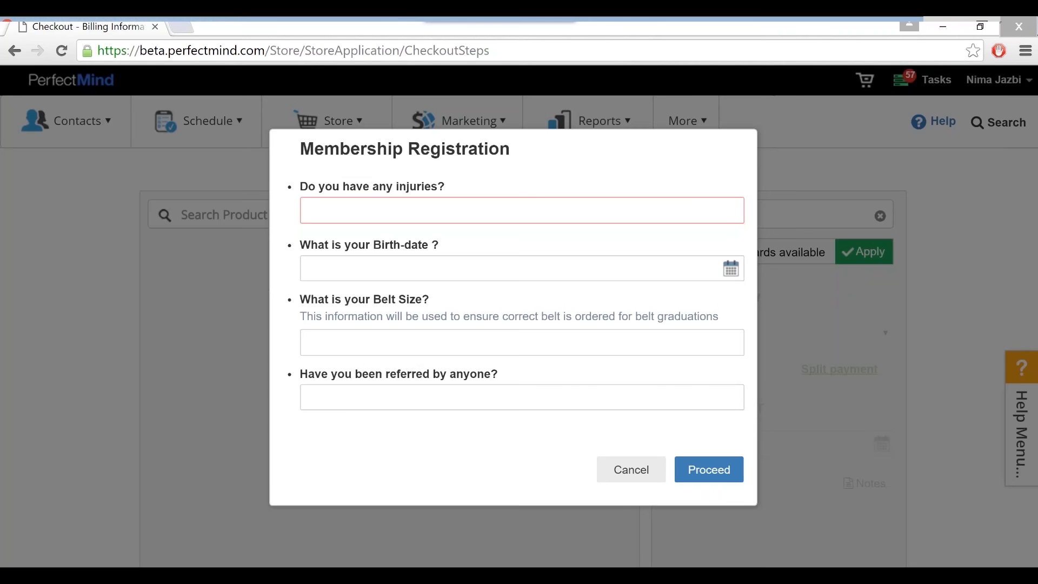
- Answer the injuries question with "Knee" and pick the customer's birth date in the Membership Registration form
click(345, 213)
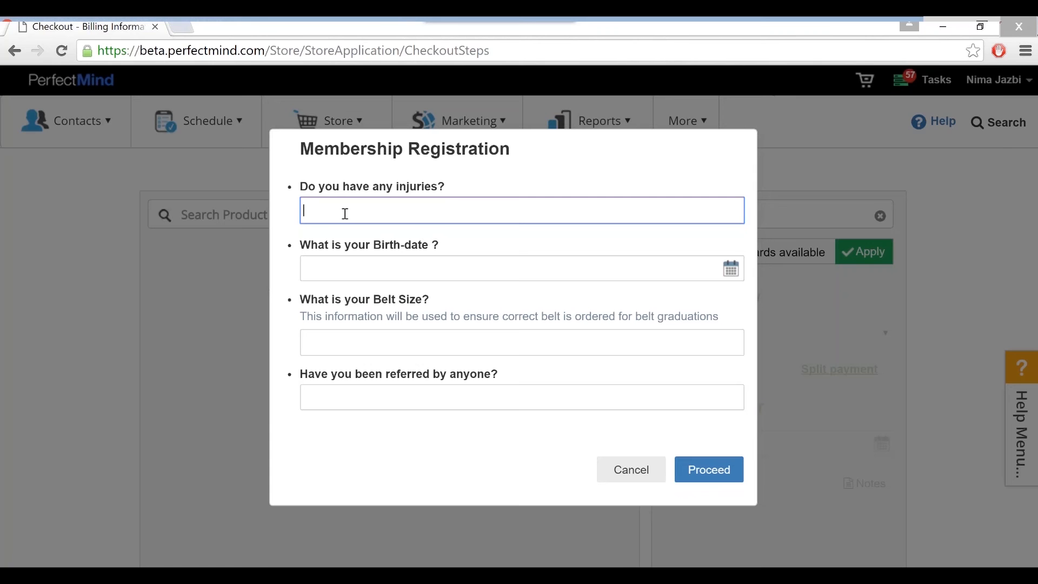
text(Kn)
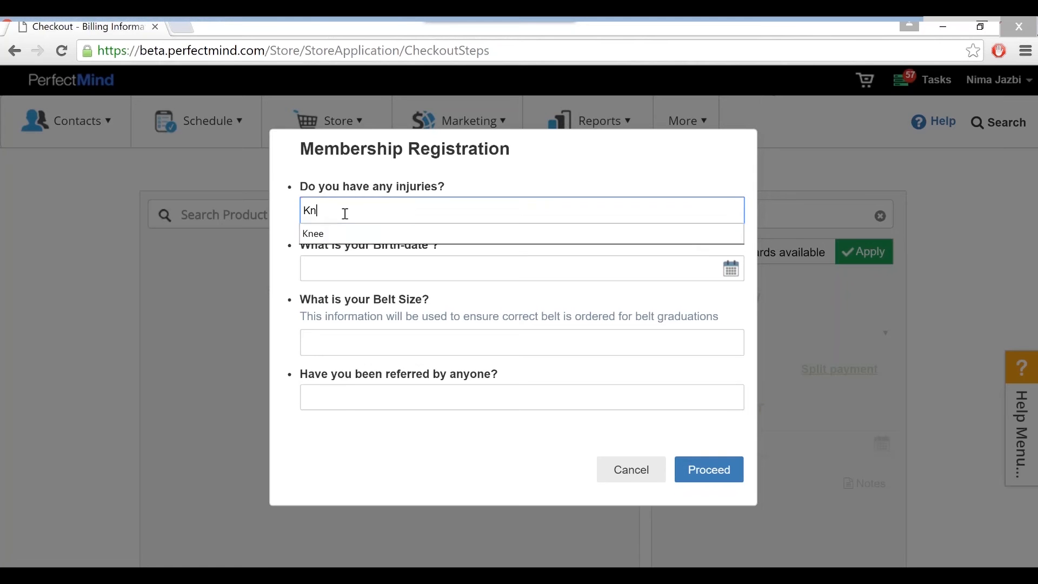
text(ne)
key(BackSpace)
text(ee)
click(336, 258)
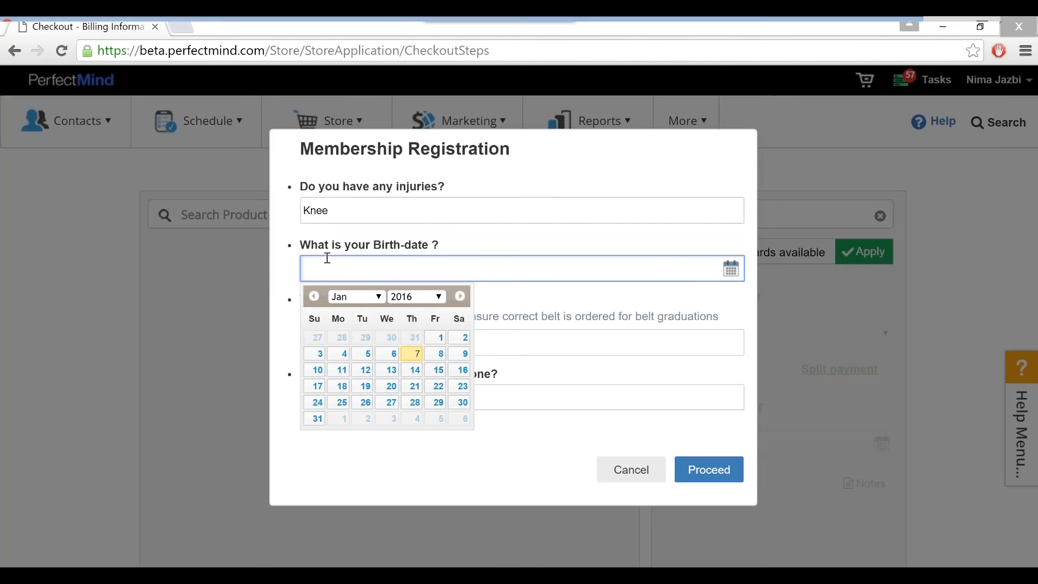
click(417, 296)
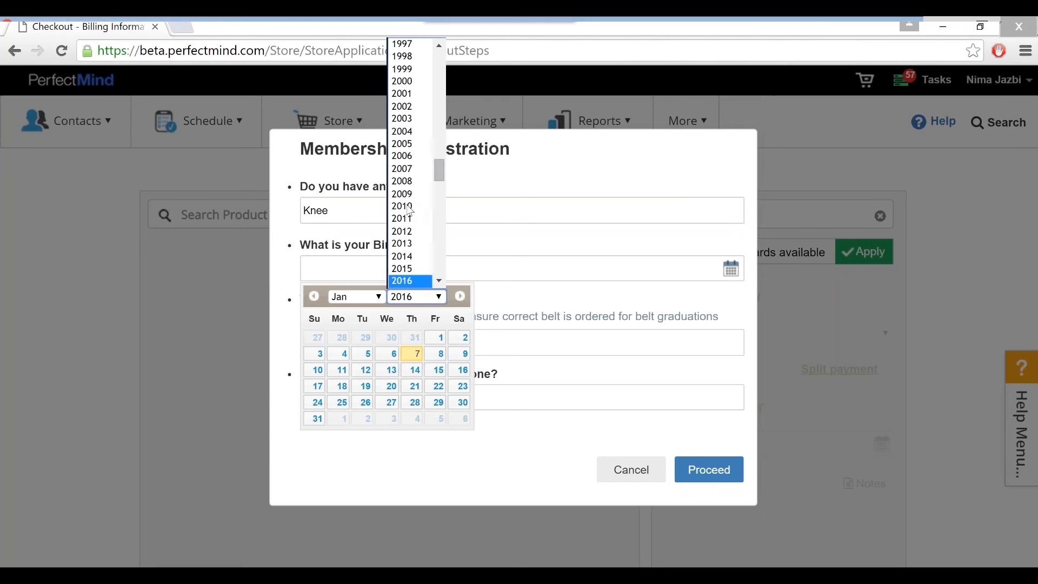
click(409, 157)
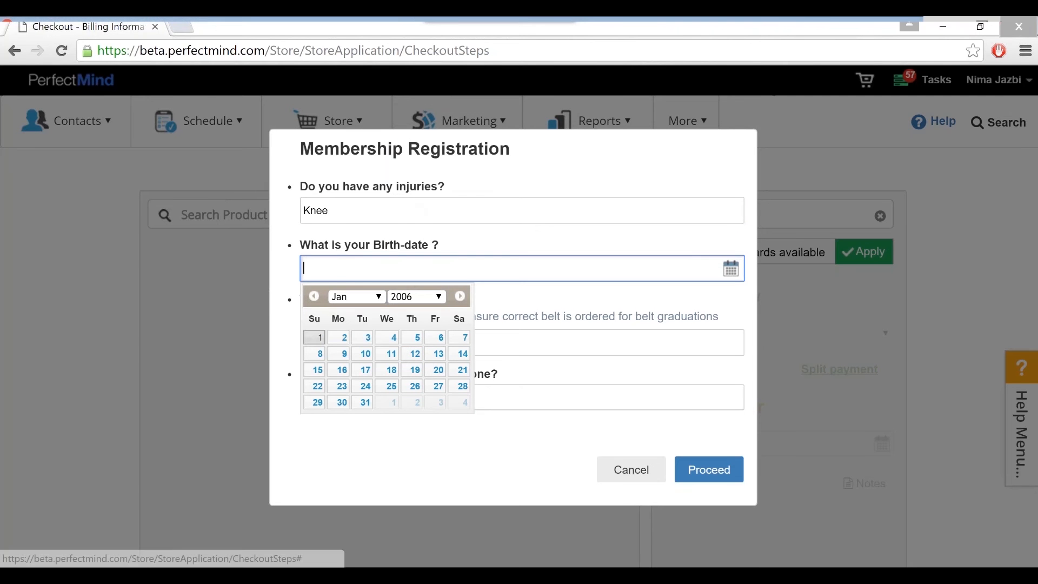
click(316, 338)
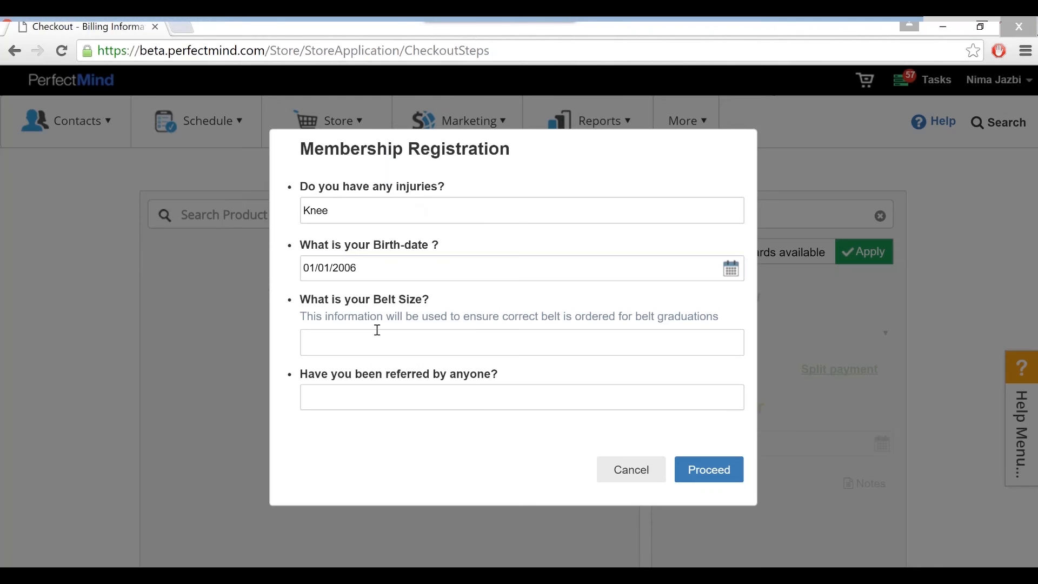
- Enter belt size 7 and the referrer's name, and submit the Membership Registration form
click(377, 331)
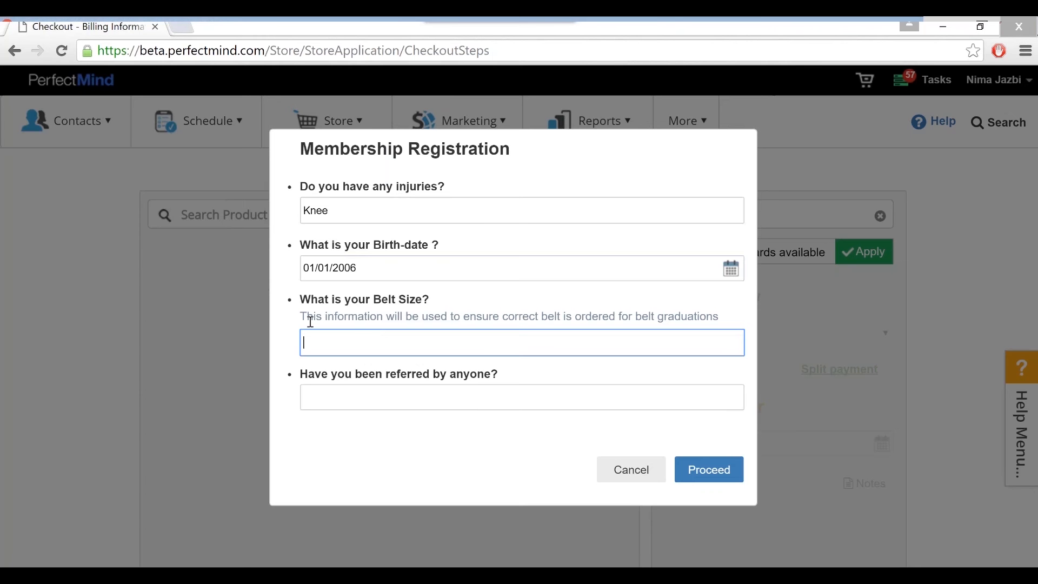
click(379, 350)
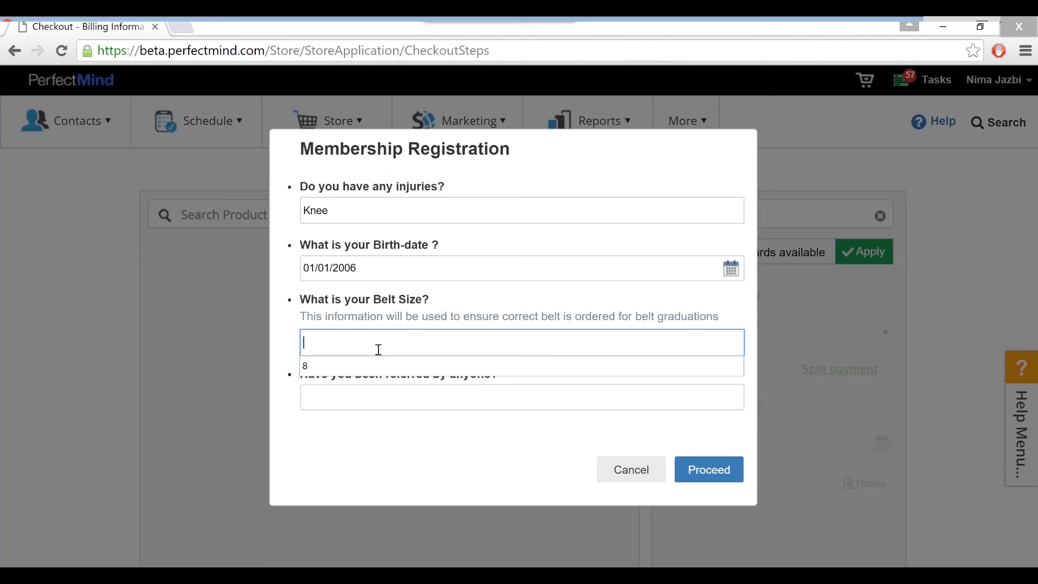
text(7)
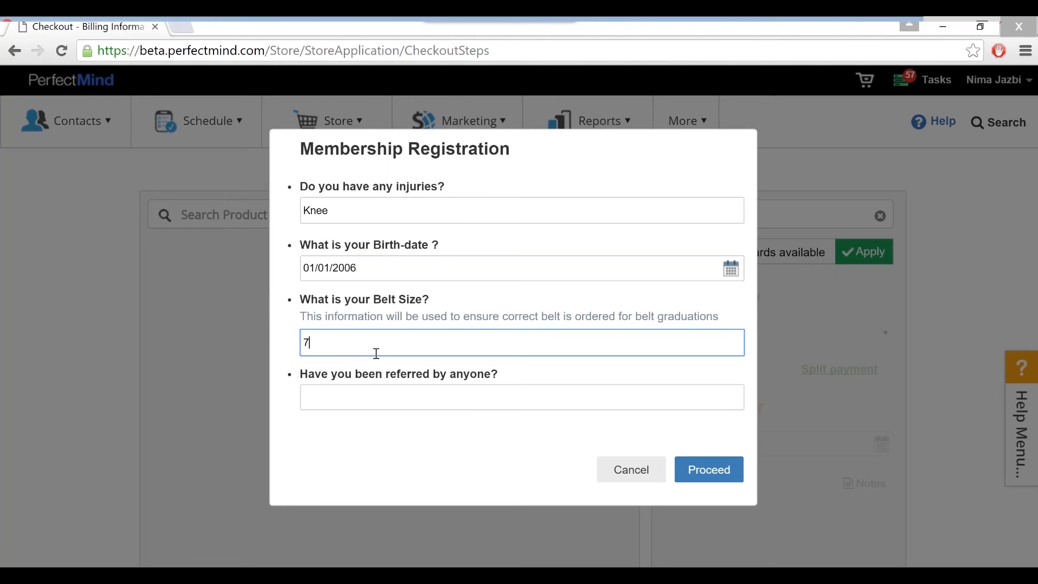
click(395, 395)
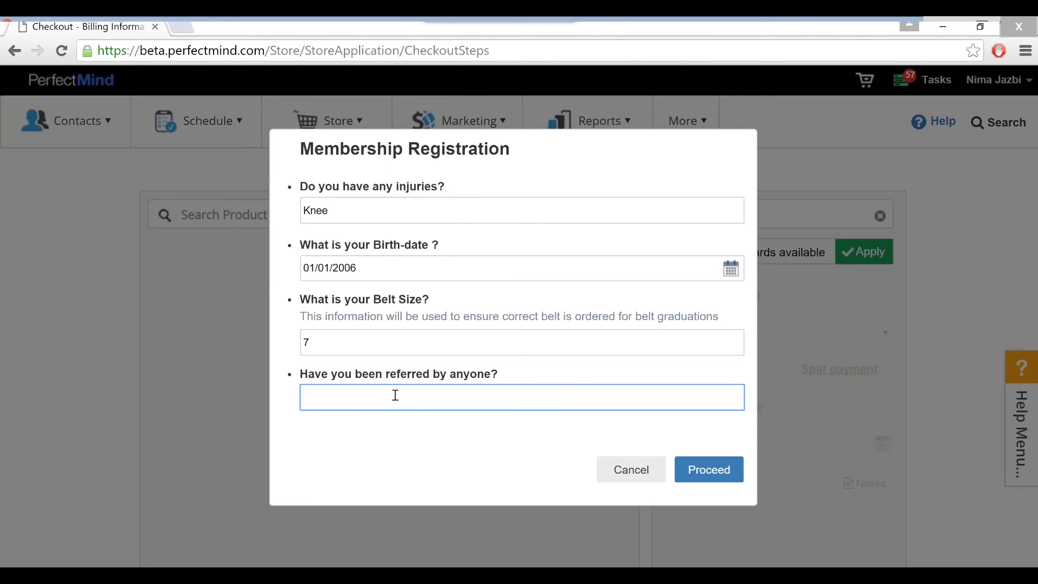
text(Jason)
click(694, 476)
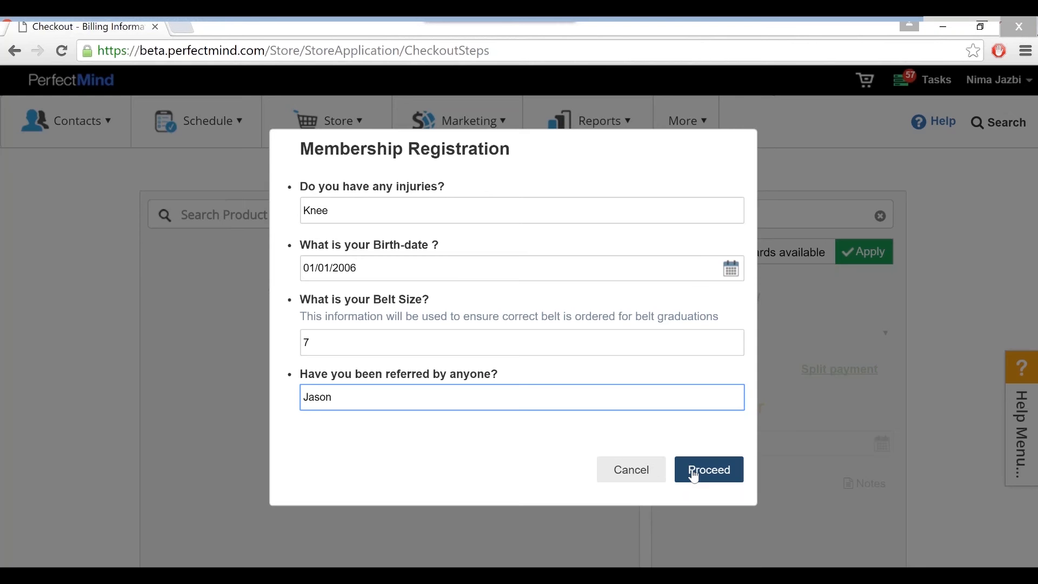
click(694, 476)
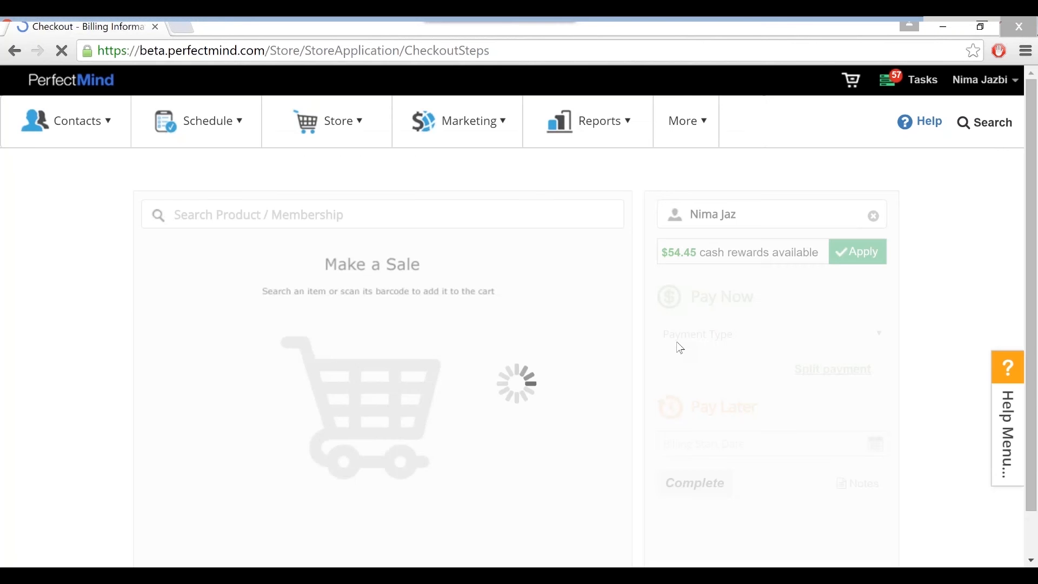
- Choose Cash as the payment type and complete the membership sale
click(703, 334)
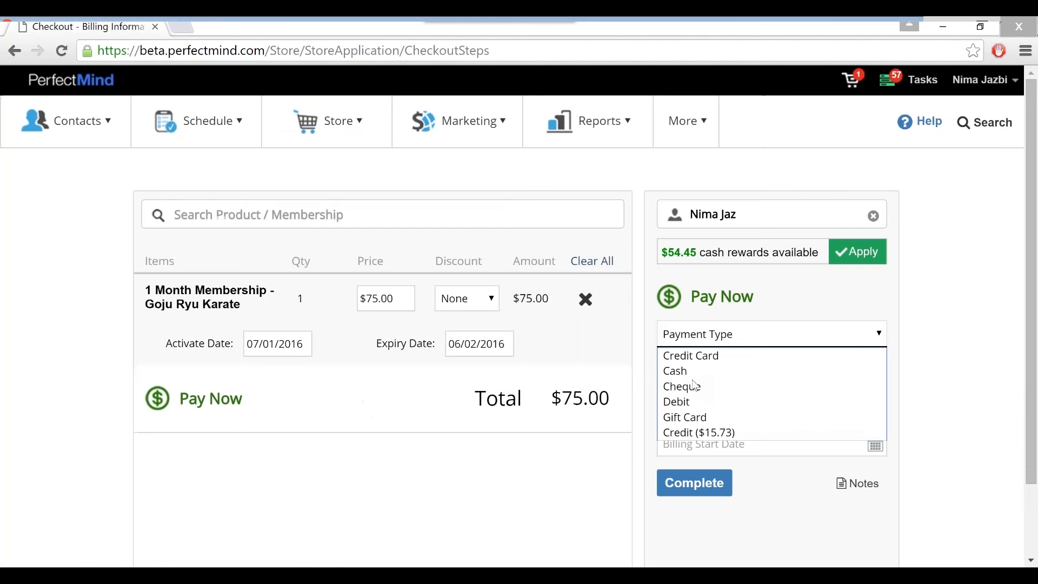
click(691, 373)
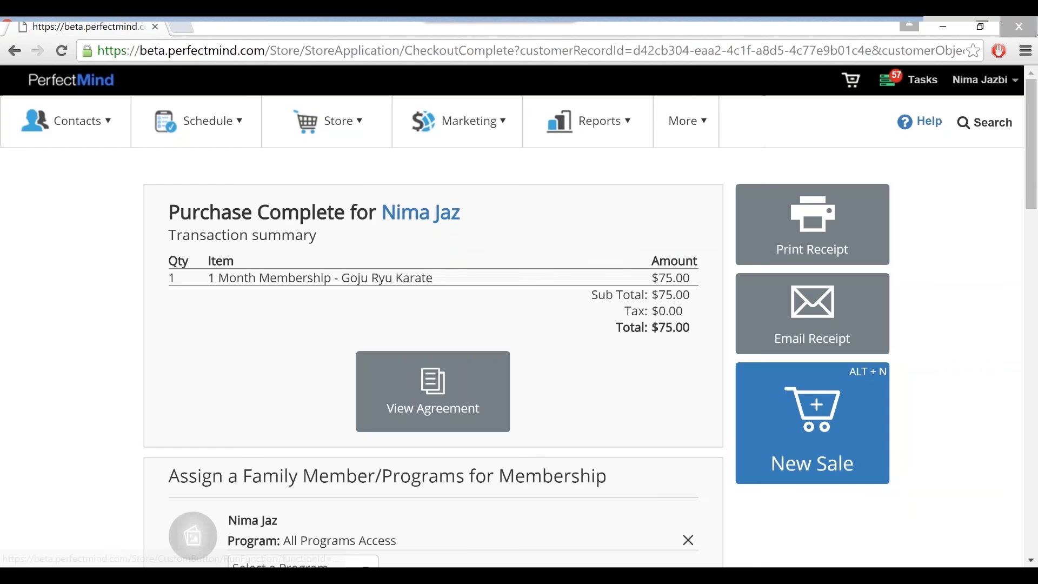
- Open the customer's contact record and check the birthday, belt size, medical conditions and referral fields against the registration answers
click(422, 212)
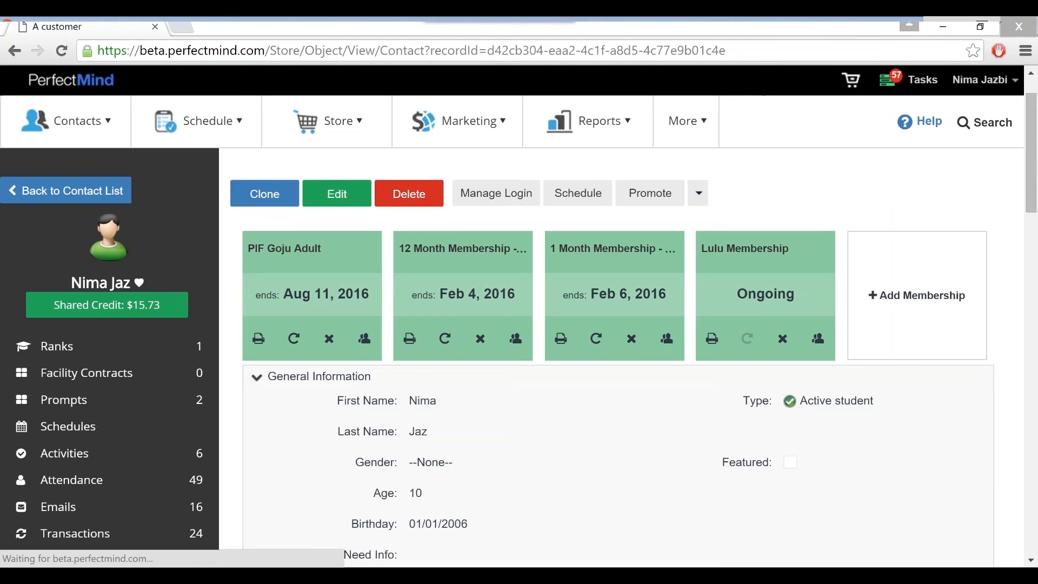
scroll(469, 434, down, 2)
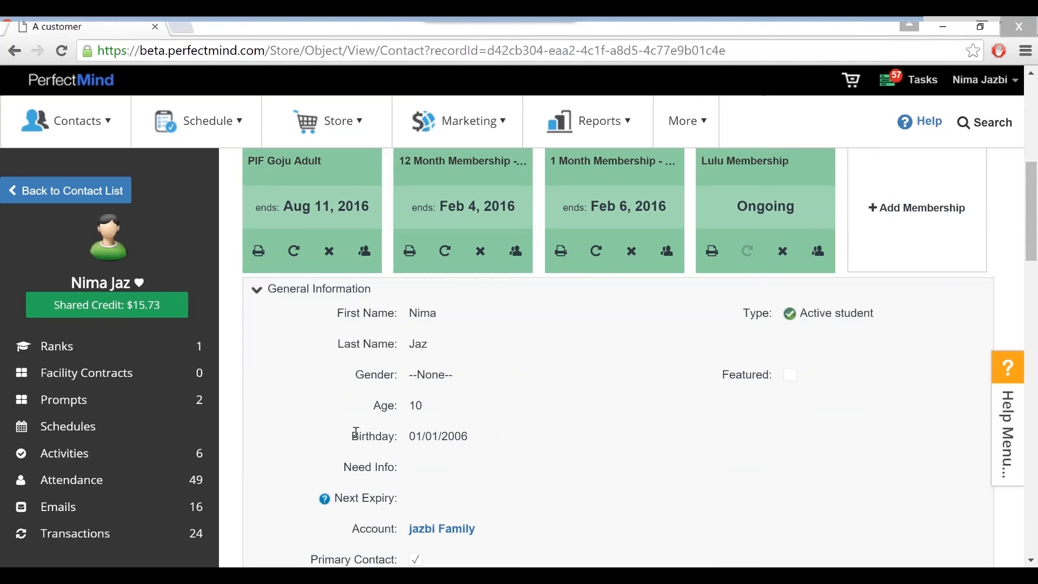
scroll(356, 433, down, 5)
scroll(356, 432, down, 7)
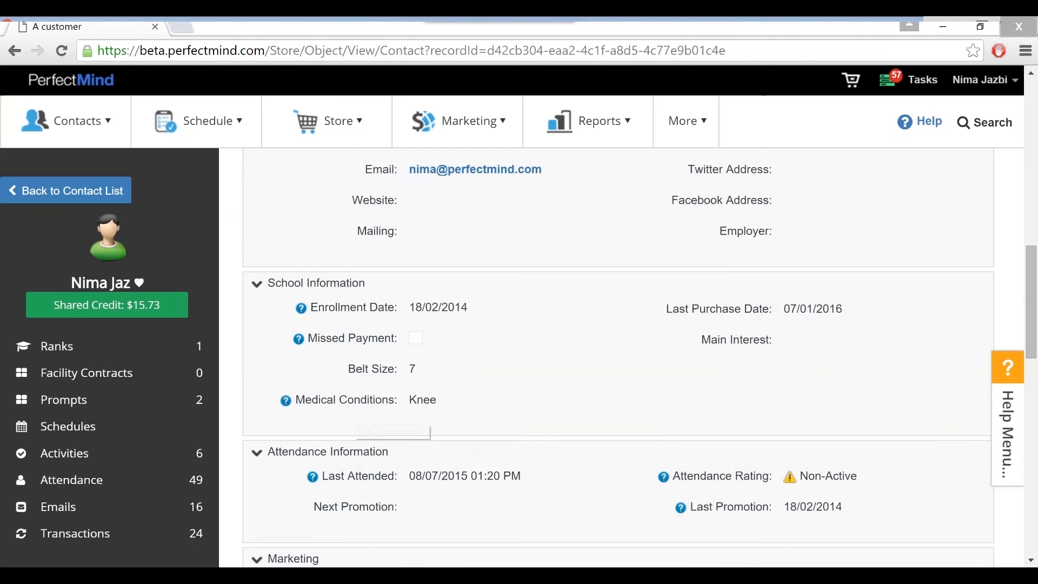
scroll(618, 357, down, 6)
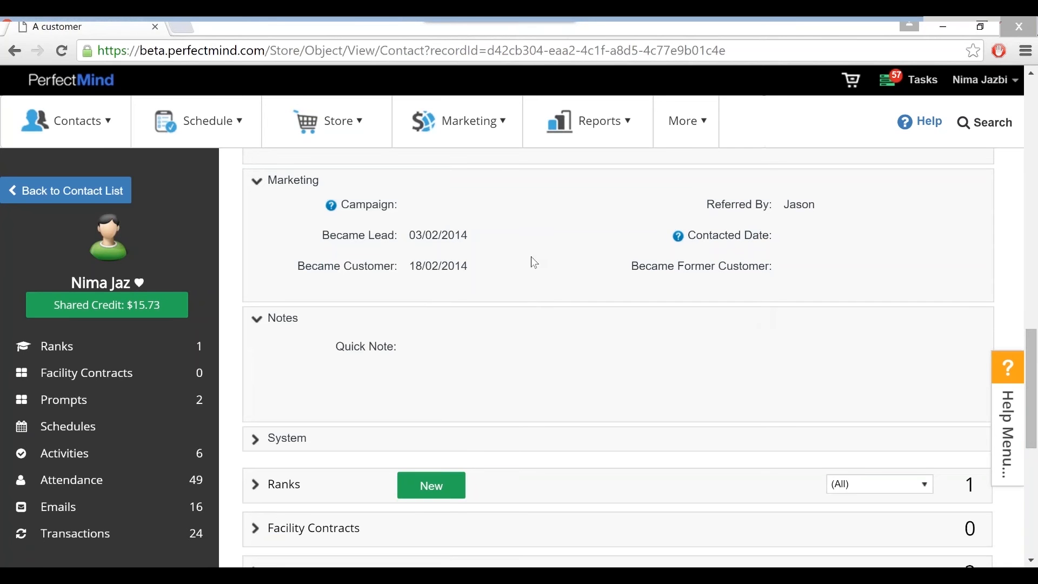
- Open the schedule planner, and load richmondoval.ca in a new browser tab
click(200, 154)
click(181, 210)
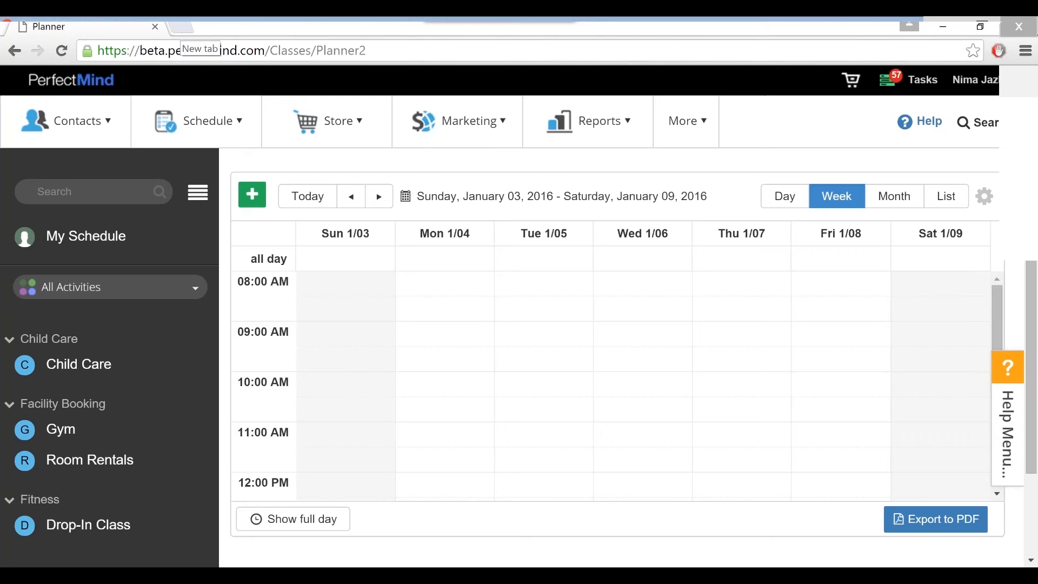
click(181, 27)
text(richmondoval.ca)
key(Return)
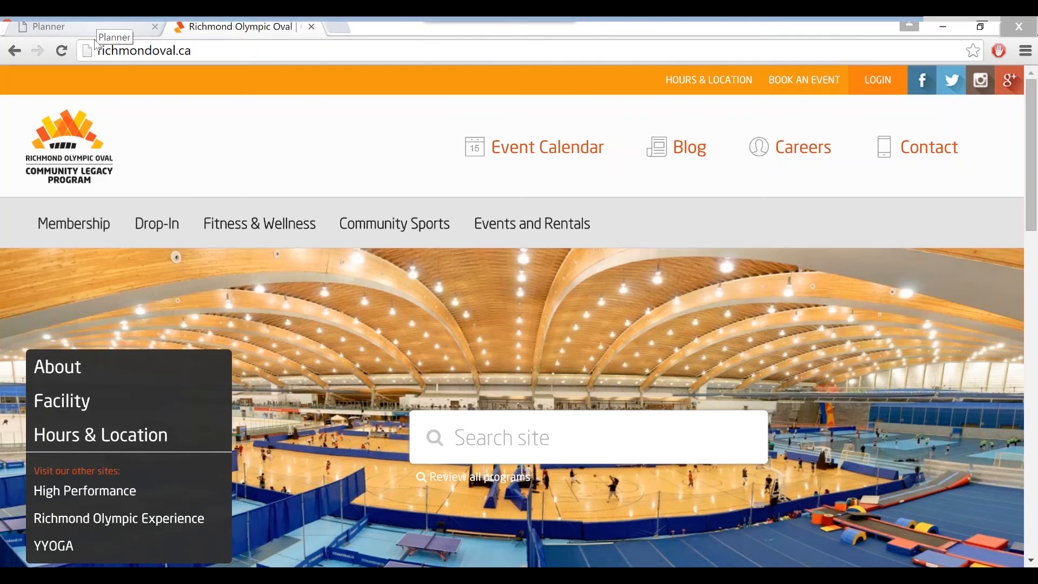
- Open the Group Fitness drop-in page of the Richmond Olympic Oval site and review its class listings for Jan 07
mouse_move(157, 224)
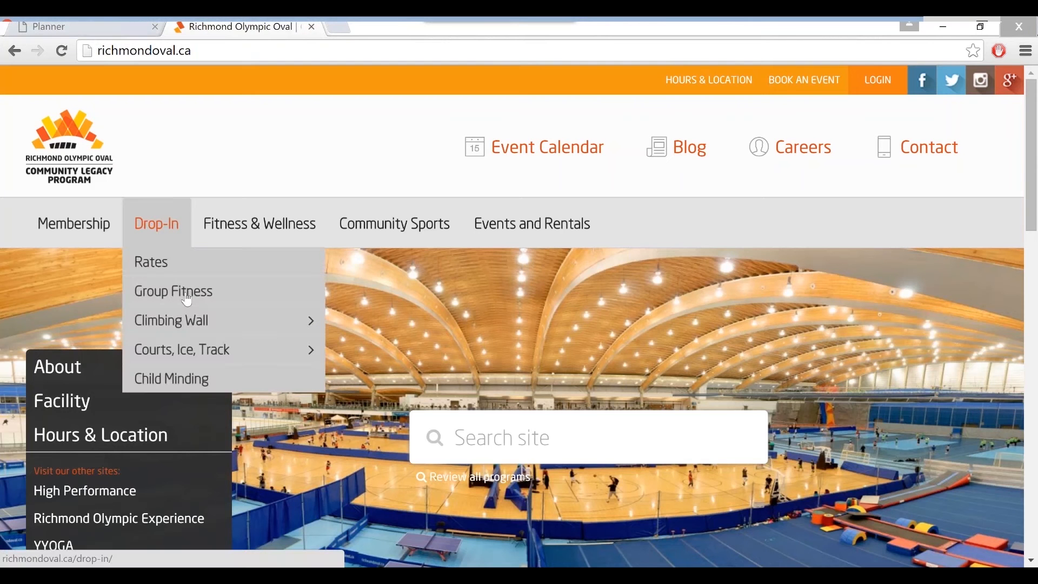
click(187, 301)
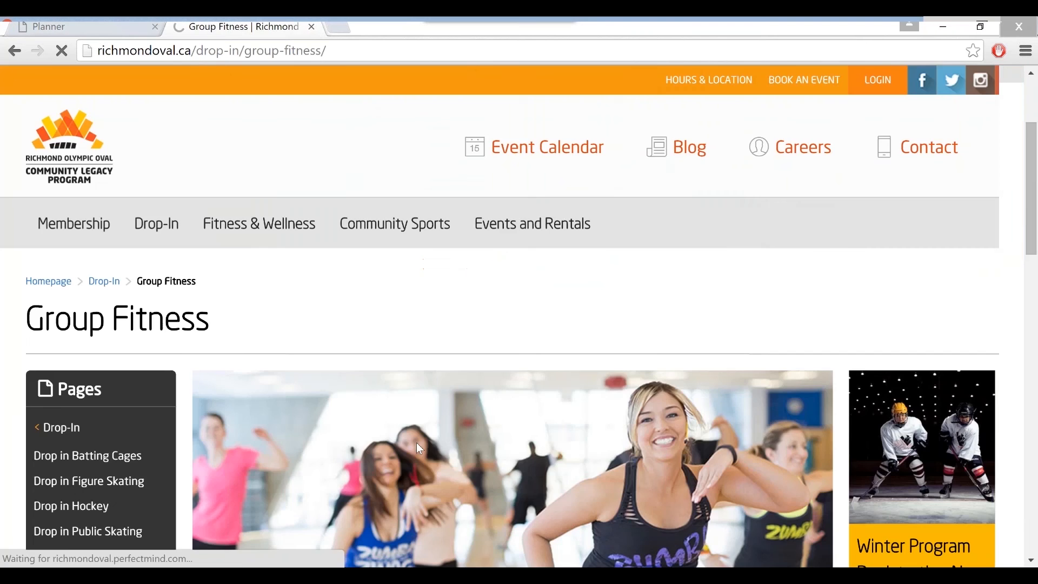
scroll(421, 449, down, 7)
scroll(420, 449, down, 4)
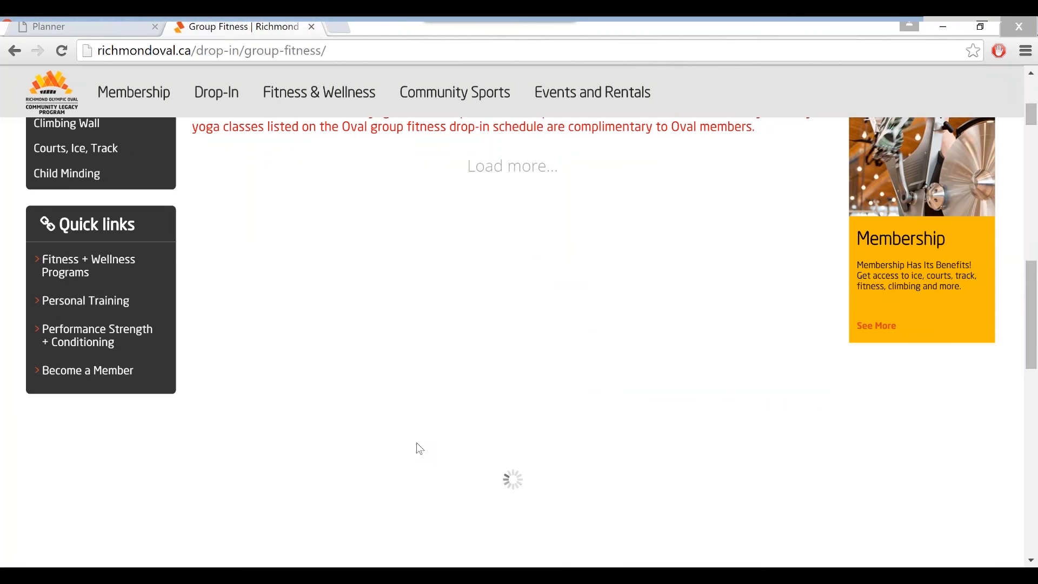
scroll(420, 449, down, 1)
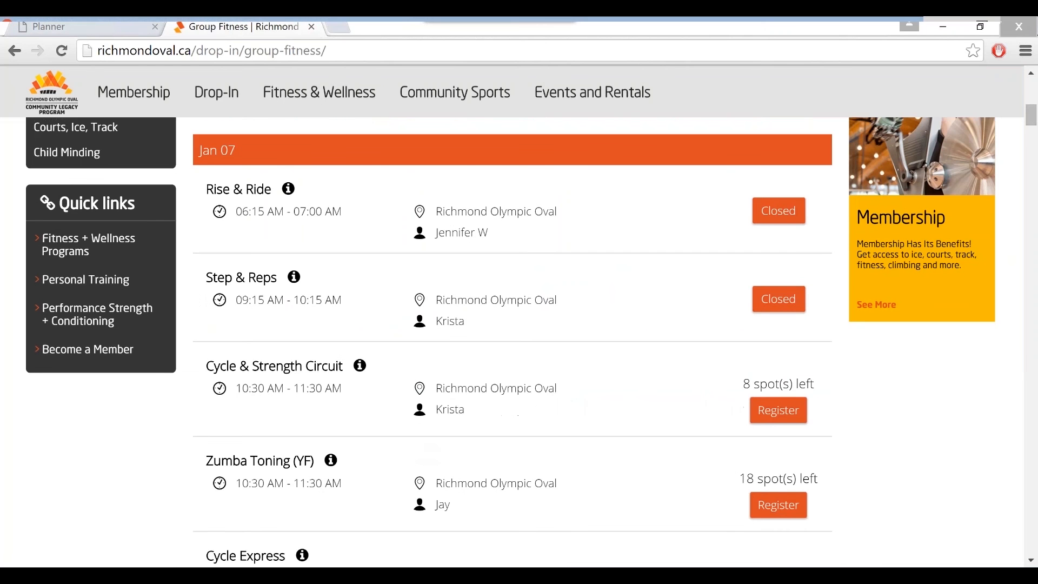
scroll(519, 340, down, 2)
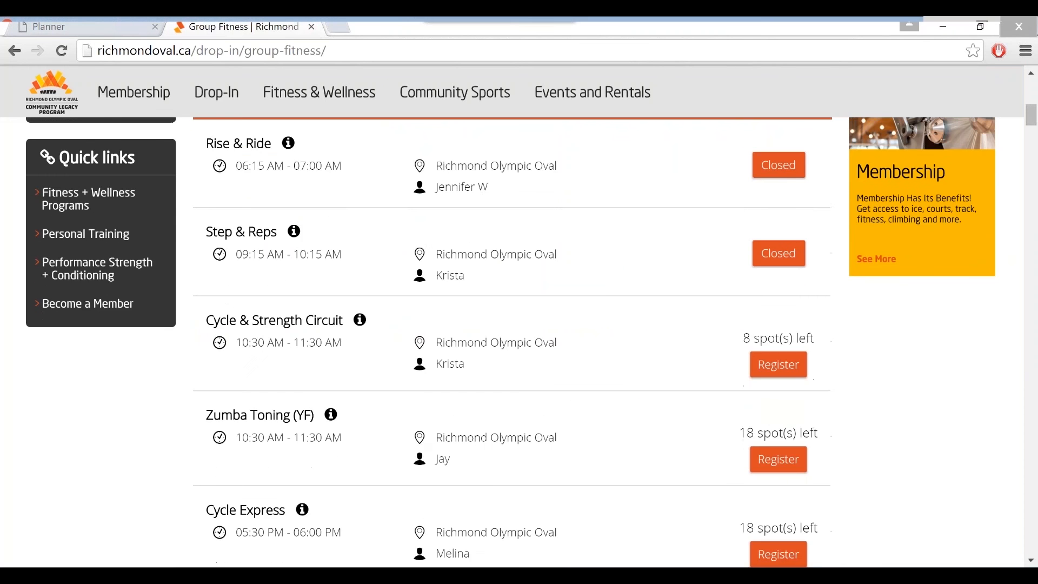
scroll(511, 342, up, 2)
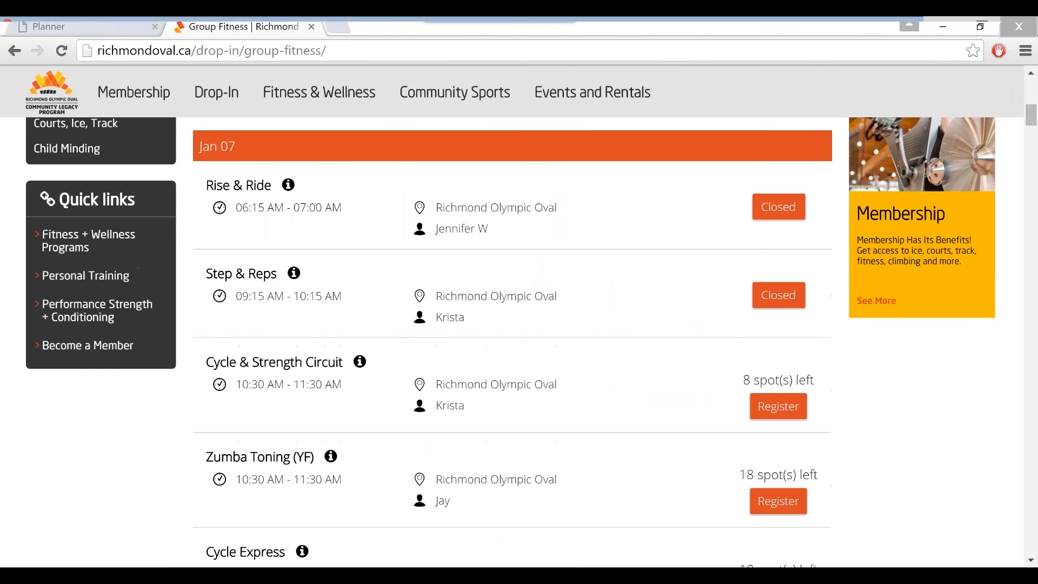
- Review the Jan 07 drop-in classes and open the registration page of the Cycle & Strength Circuit class
scroll(664, 422, down, 1)
scroll(664, 423, down, 2)
scroll(664, 422, up, 1)
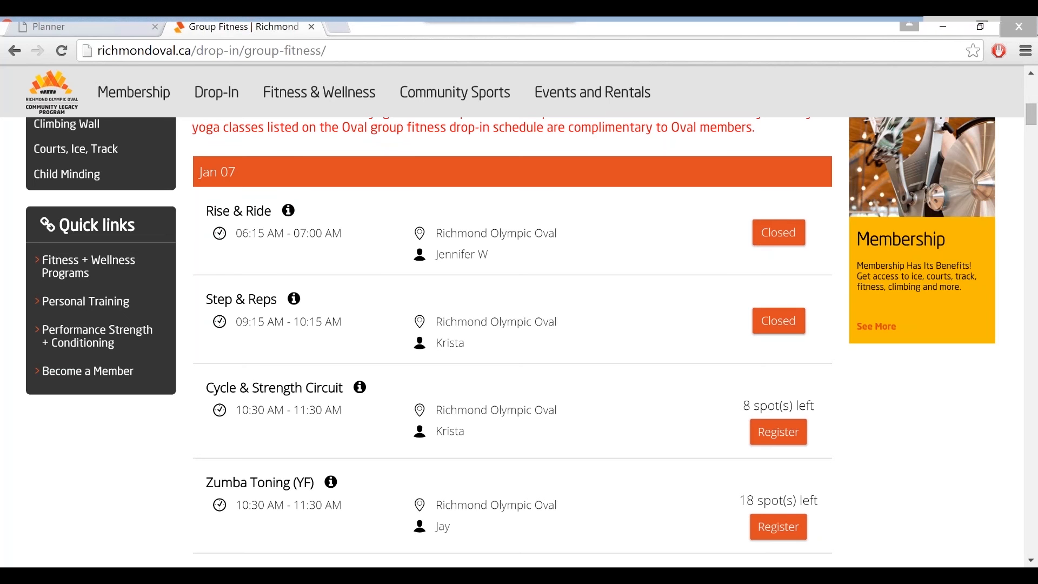
click(778, 432)
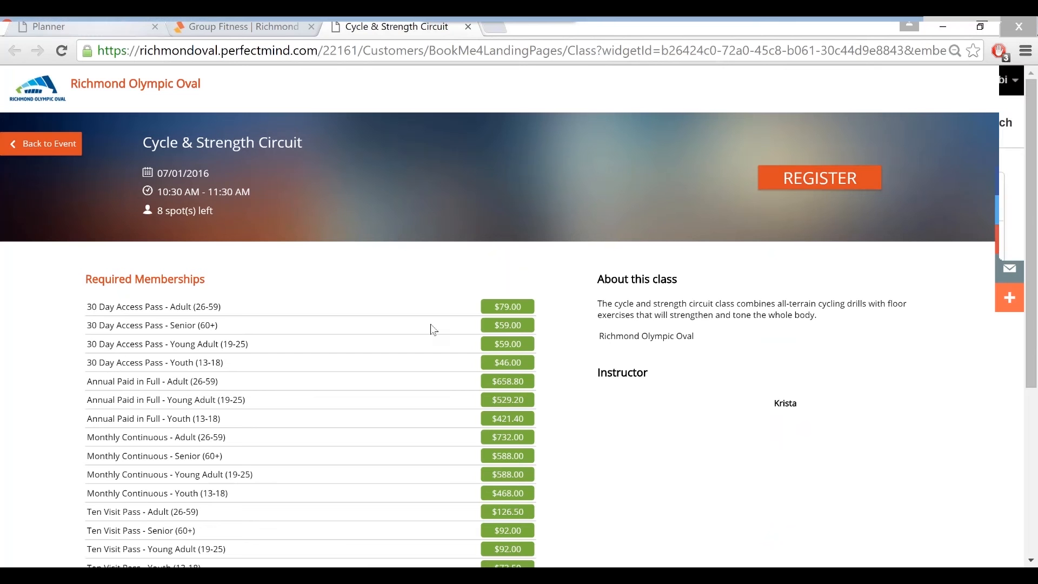
- Return to the planner's new Karate Camp event and review its booking fees, capacities, prerequisites and online display settings
key(ctrl+1)
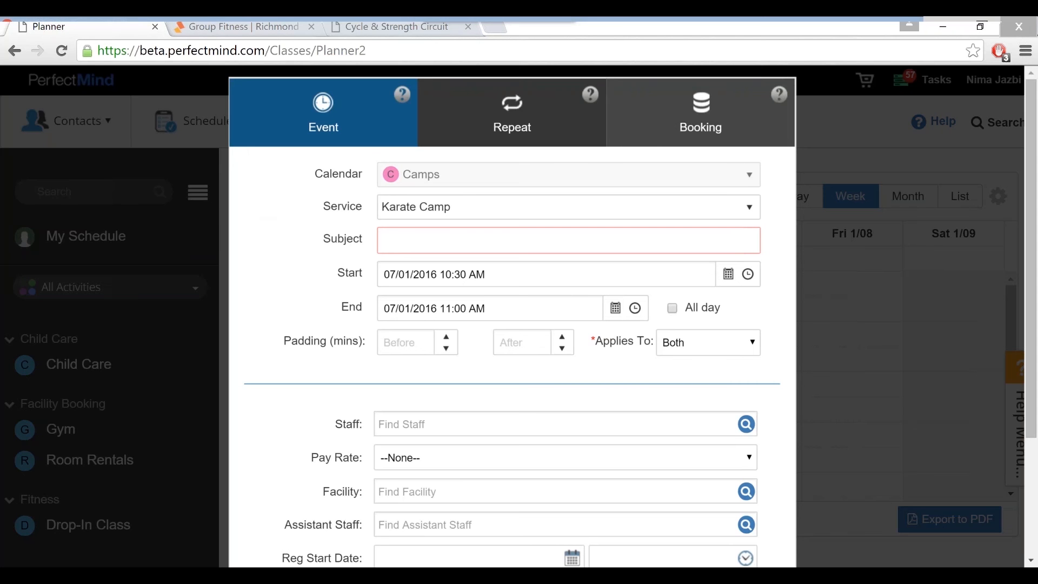
click(656, 135)
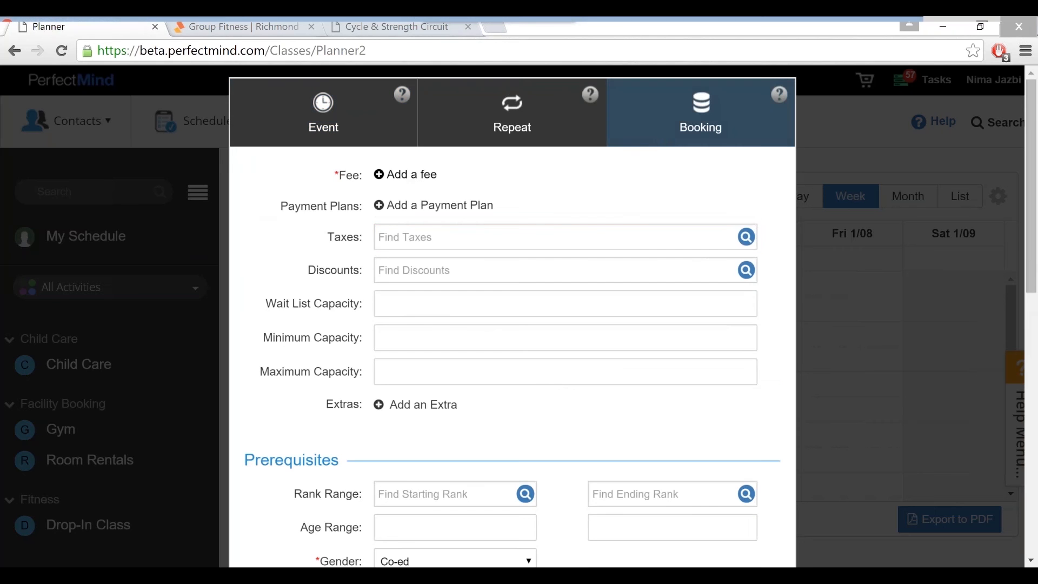
scroll(331, 319, down, 3)
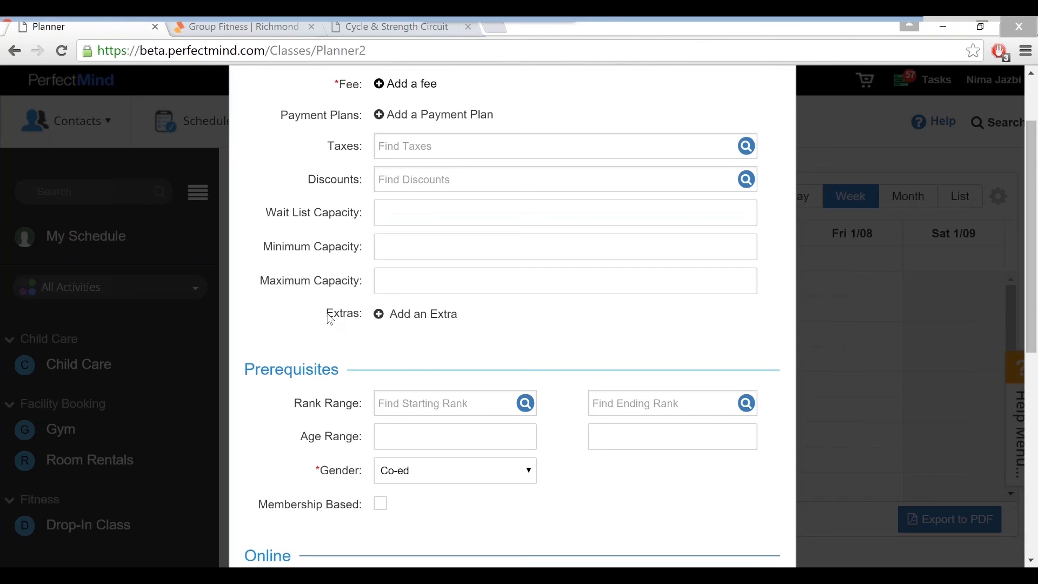
scroll(331, 319, down, 1)
scroll(330, 311, down, 3)
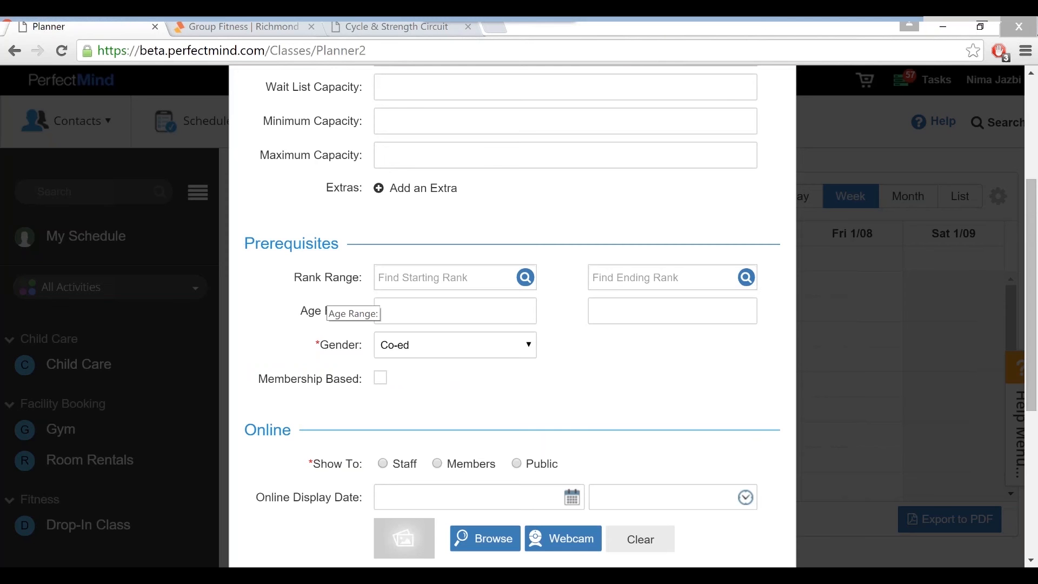
scroll(313, 410, down, 3)
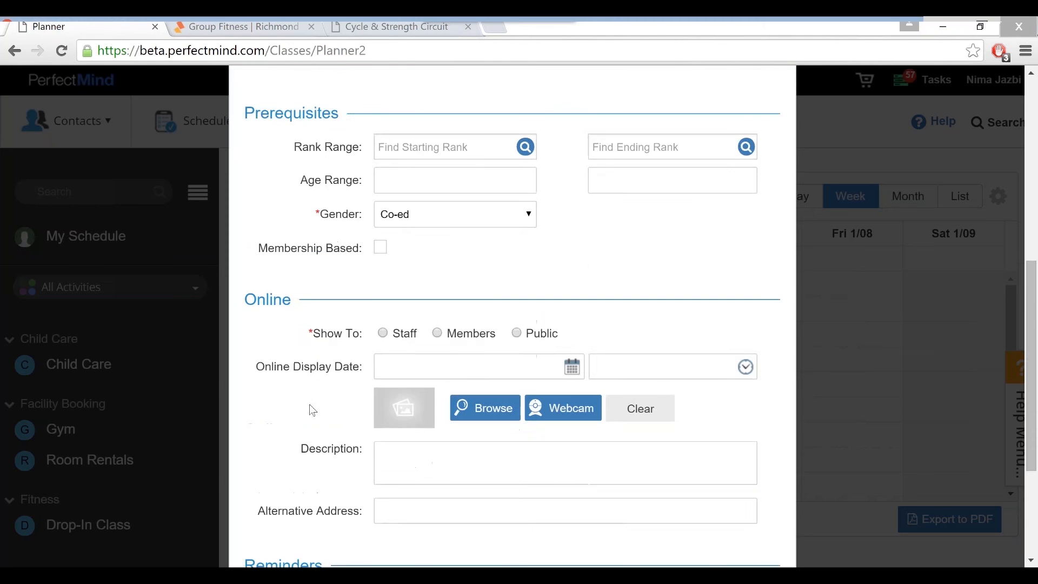
scroll(313, 411, down, 2)
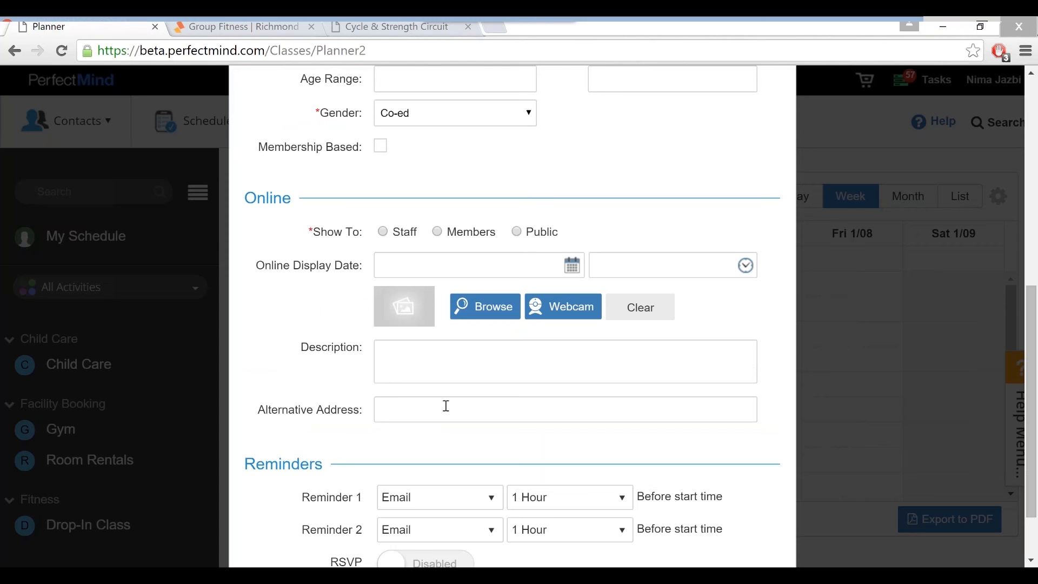
- Compare the event's online fields with the public class page, and review the reminder and RSVP settings
click(446, 405)
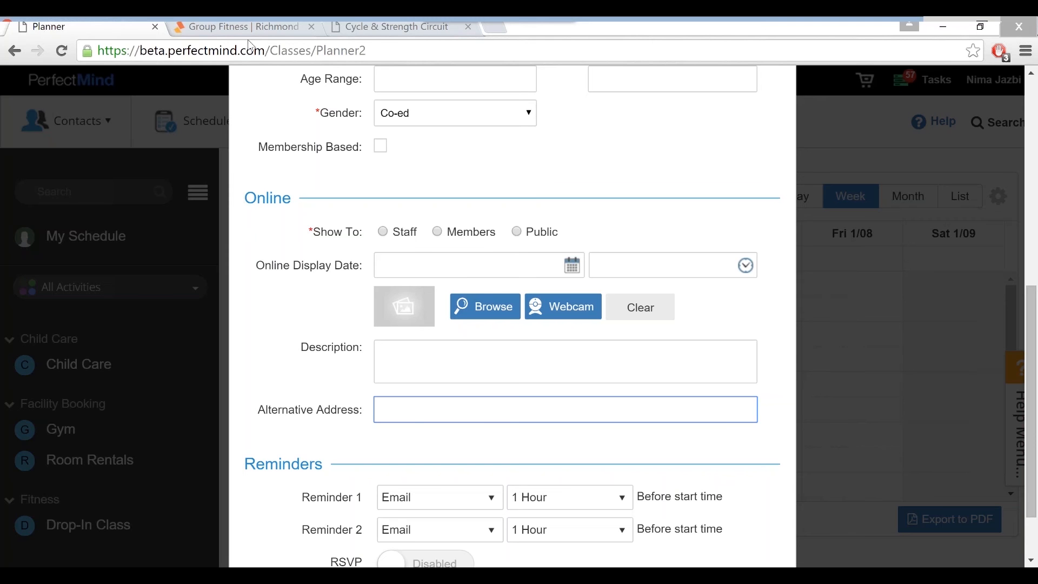
click(362, 25)
click(111, 25)
scroll(330, 323, down, 1)
scroll(330, 323, down, 3)
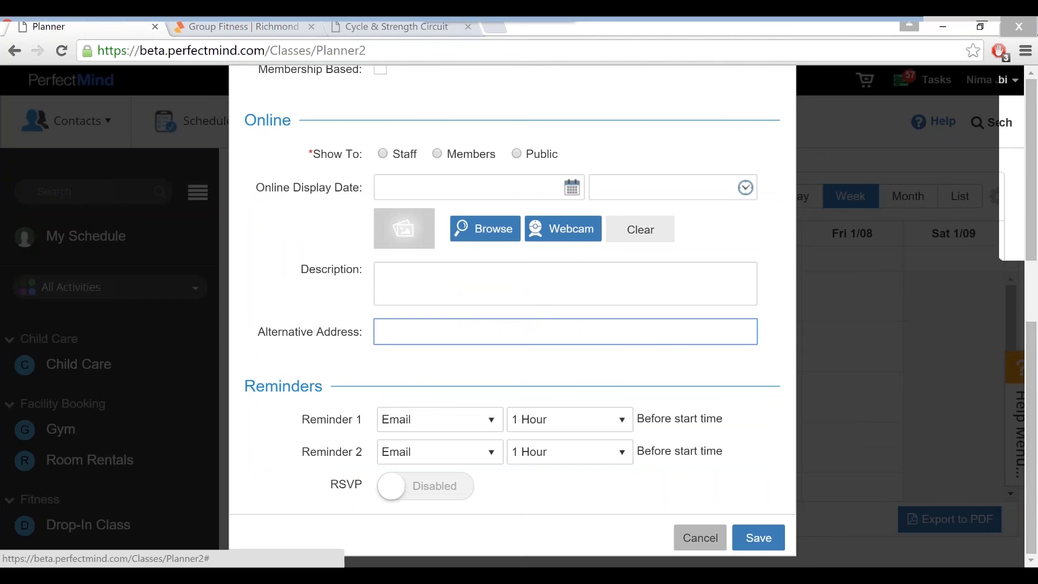
- Go back to the Cycle & Strength Circuit page and review its required memberships, class description and similar events
click(264, 28)
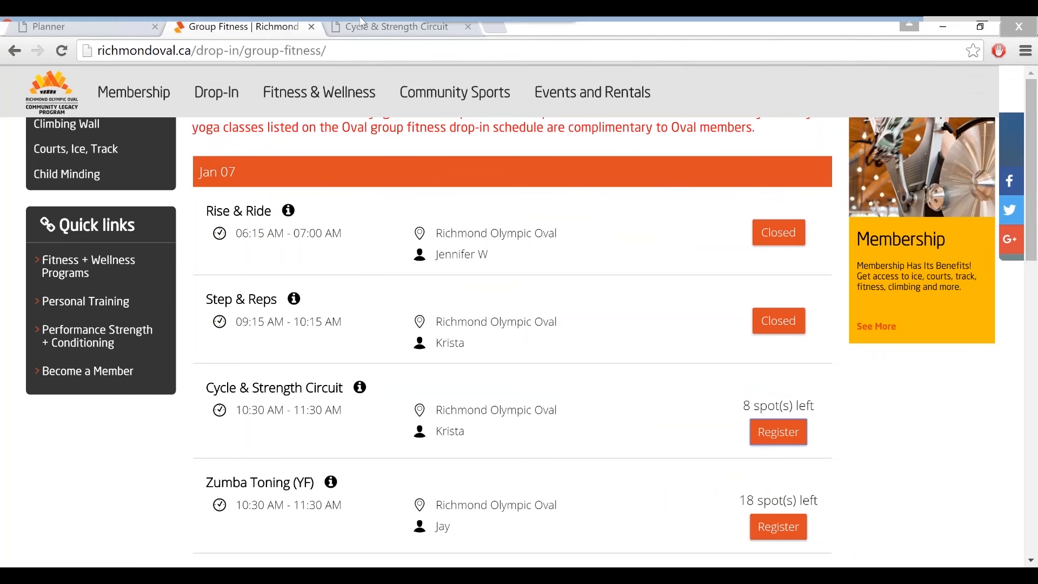
click(363, 24)
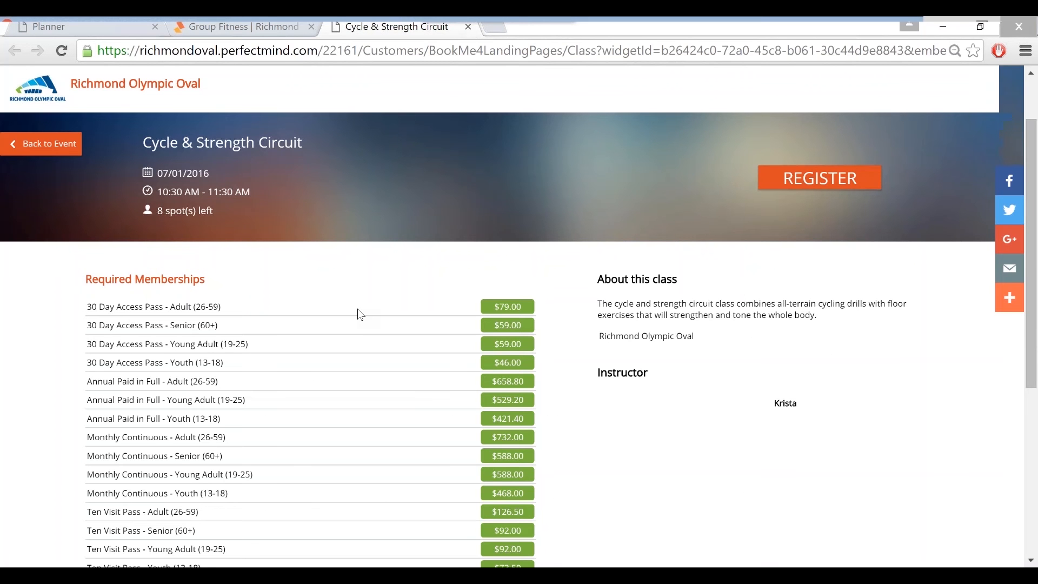
scroll(361, 315, down, 3)
scroll(361, 315, down, 5)
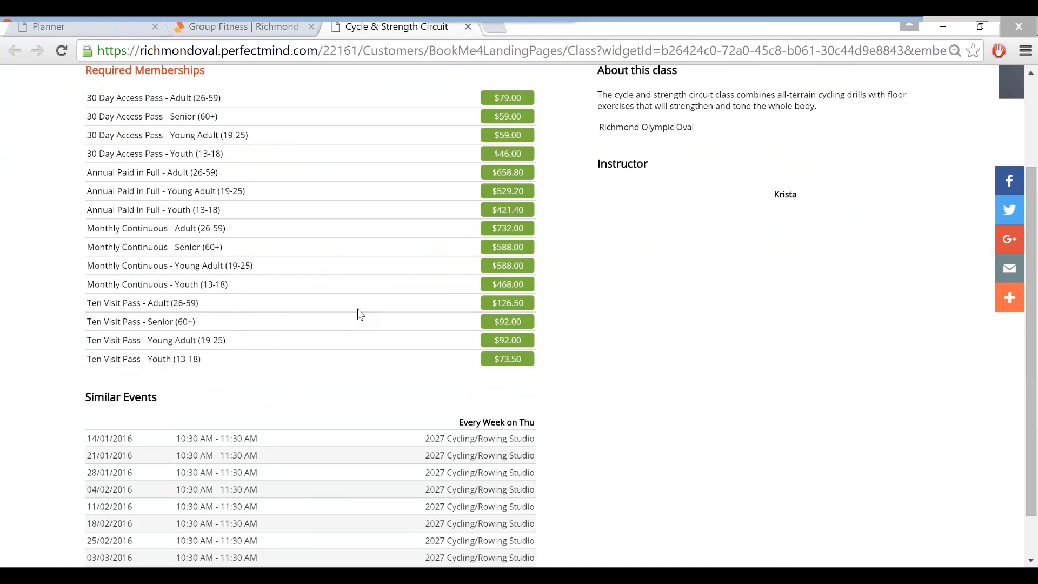
scroll(598, 352, up, 4)
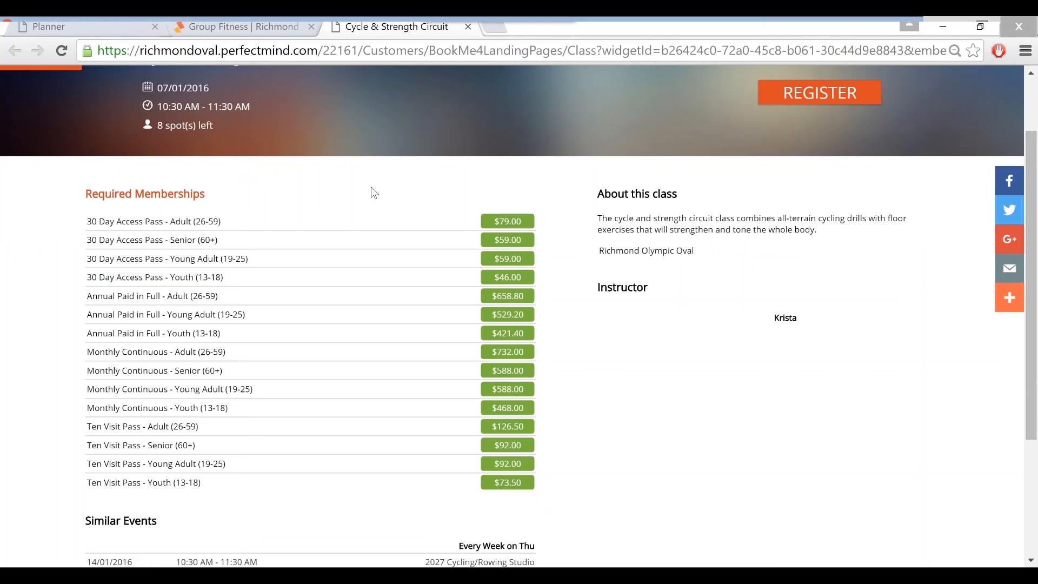
- Return to the Richmond Olympic Oval site and open its Book an Event page to view the embedded activity list
click(244, 26)
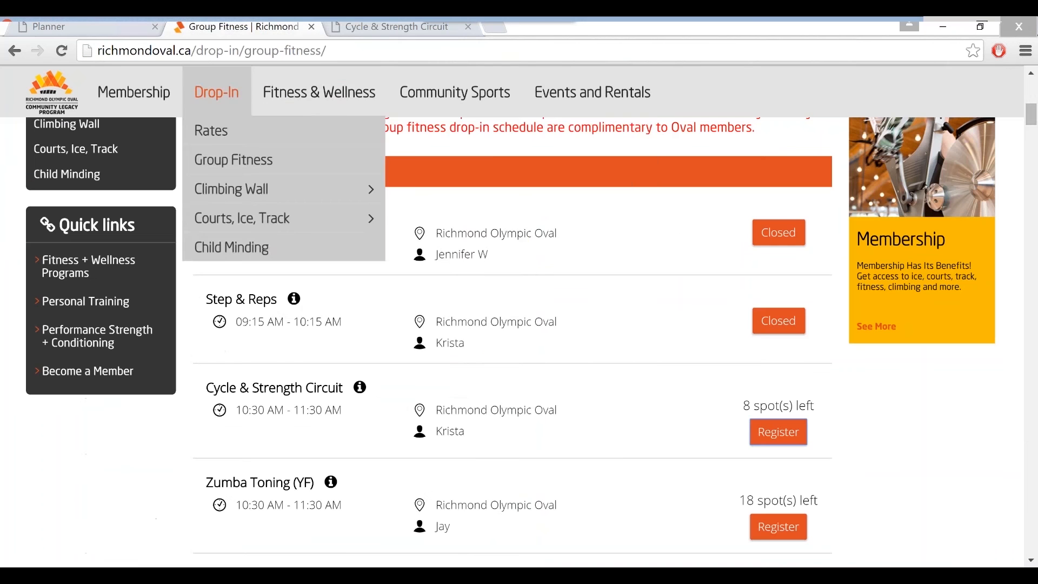
mouse_move(319, 92)
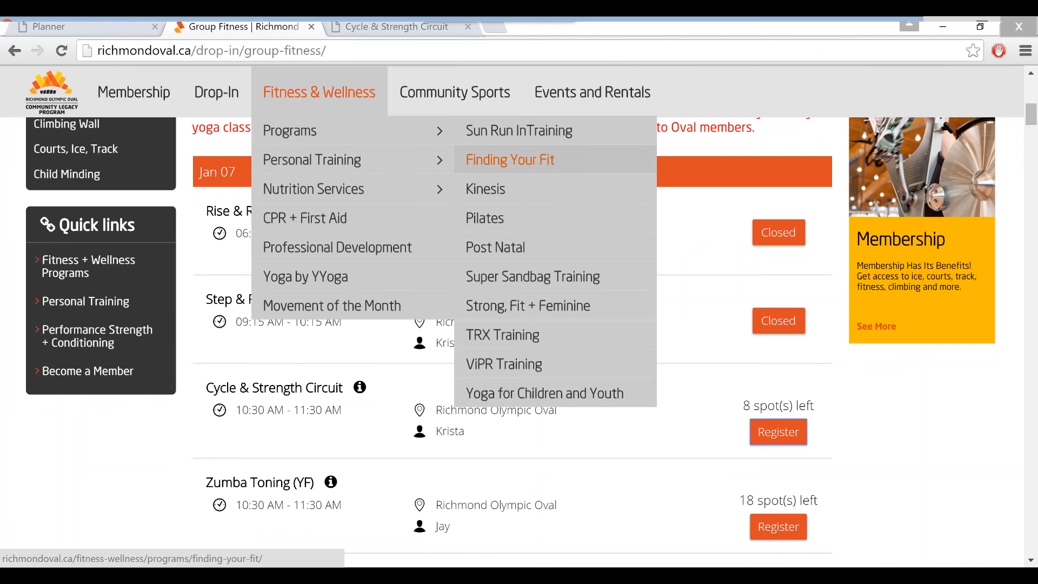
click(511, 160)
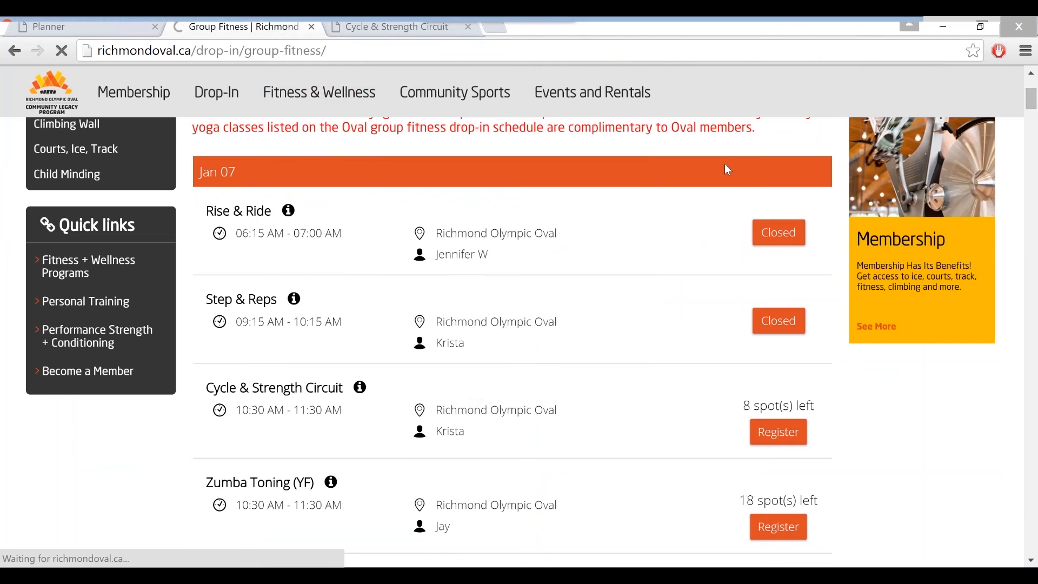
scroll(751, 146, up, 5)
scroll(775, 123, up, 1)
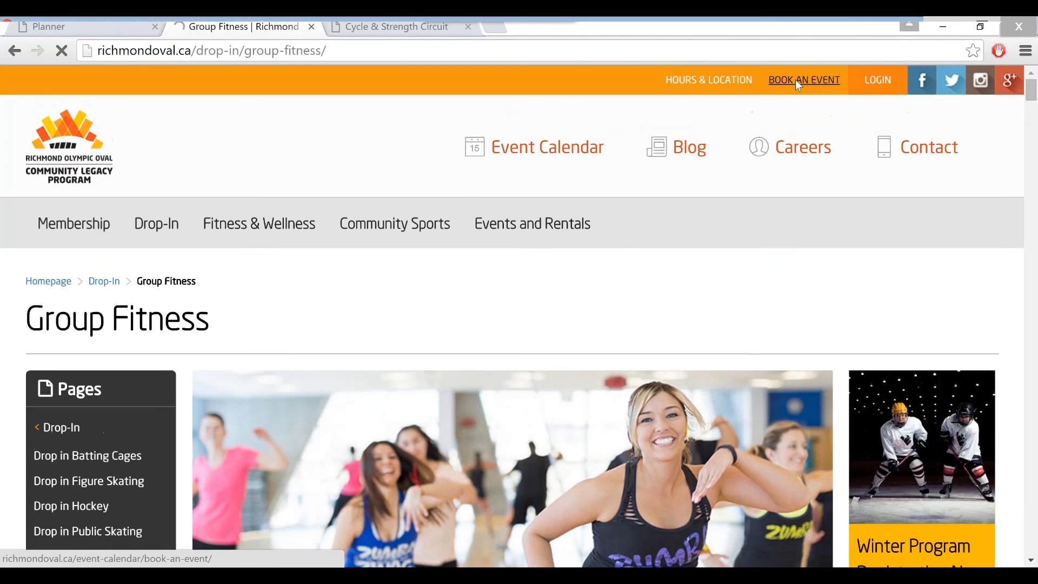
click(796, 79)
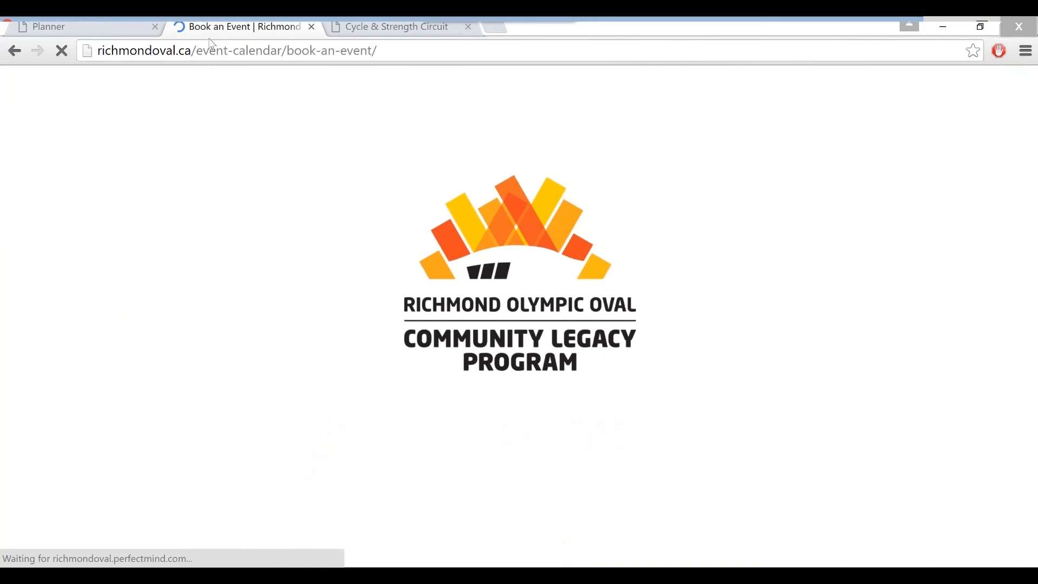
mouse_move(292, 292)
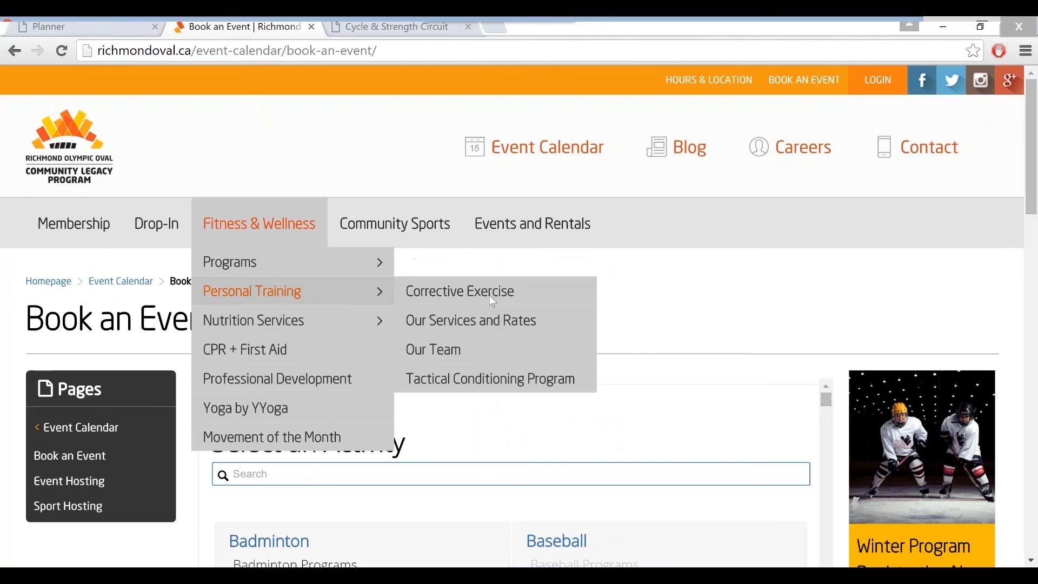
scroll(519, 324, down, 3)
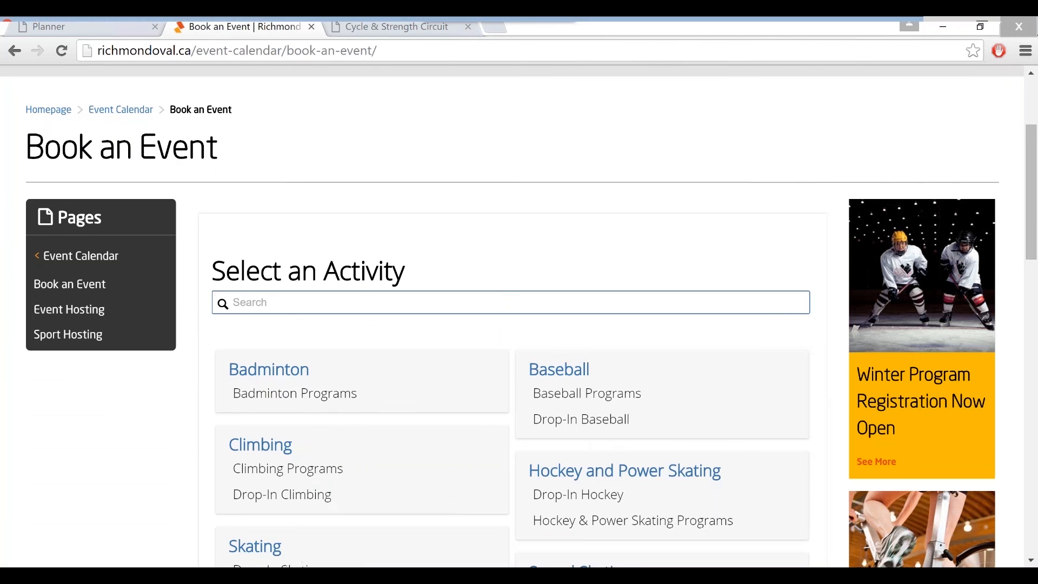
- Open Badminton Programs from the activity list and examine its age filter and course listings
click(316, 399)
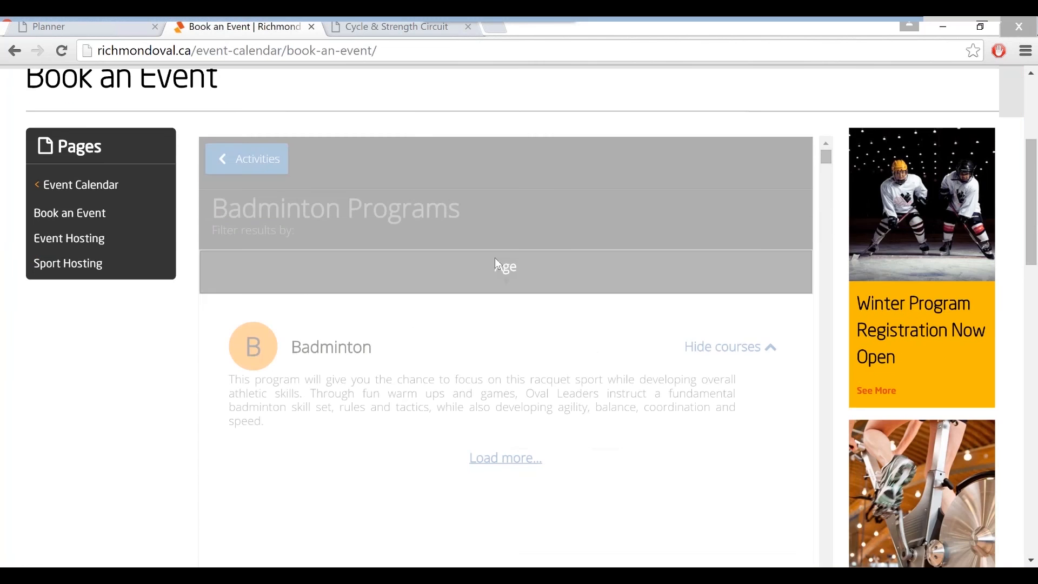
click(505, 269)
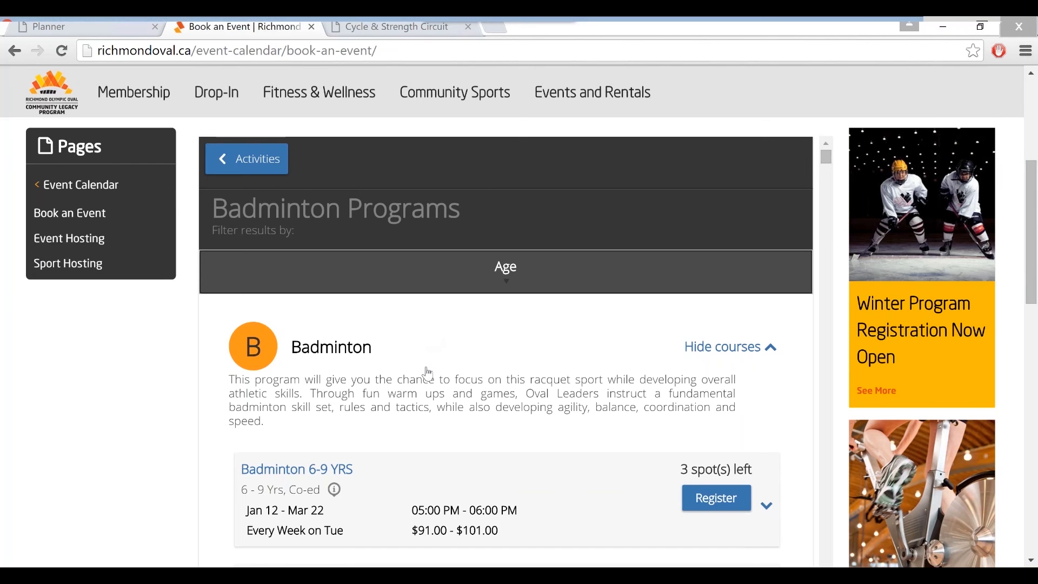
scroll(428, 336, down, 1)
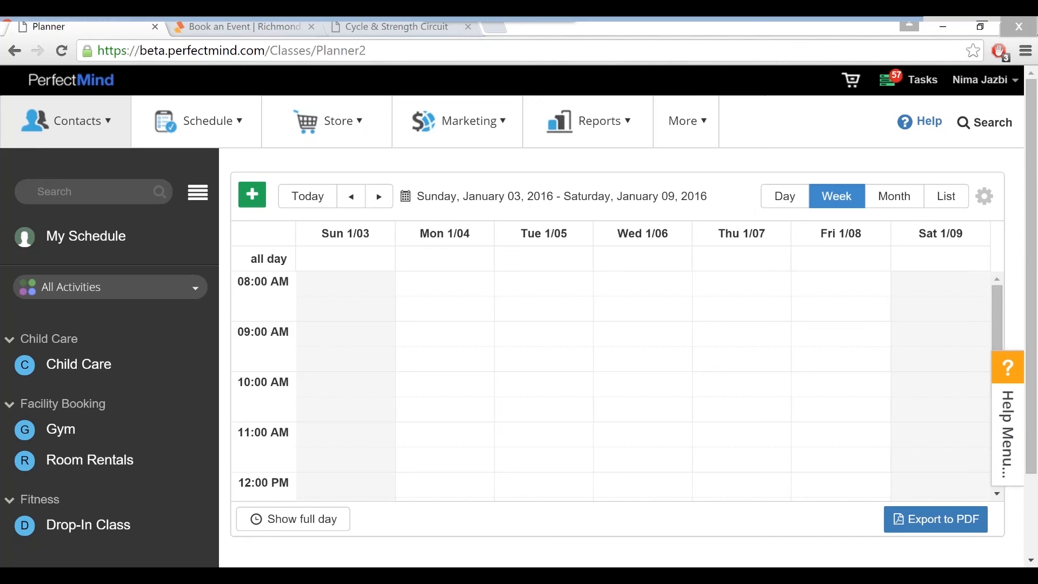
- Open the first active student's record from the contact list and show the payment schedule of the active 3 Month - 40 Sessions membership
mouse_move(64, 121)
click(59, 168)
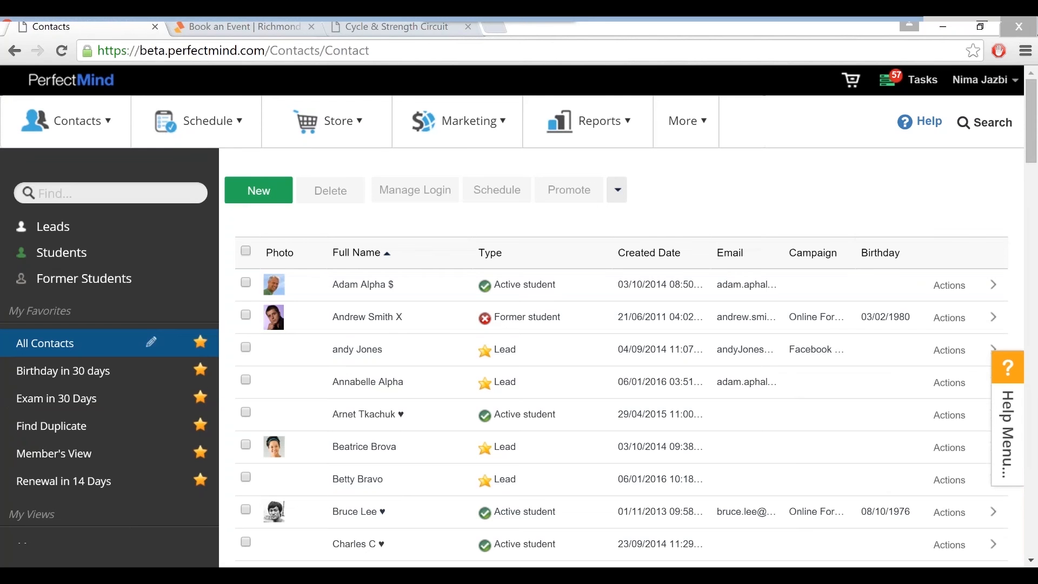
click(440, 303)
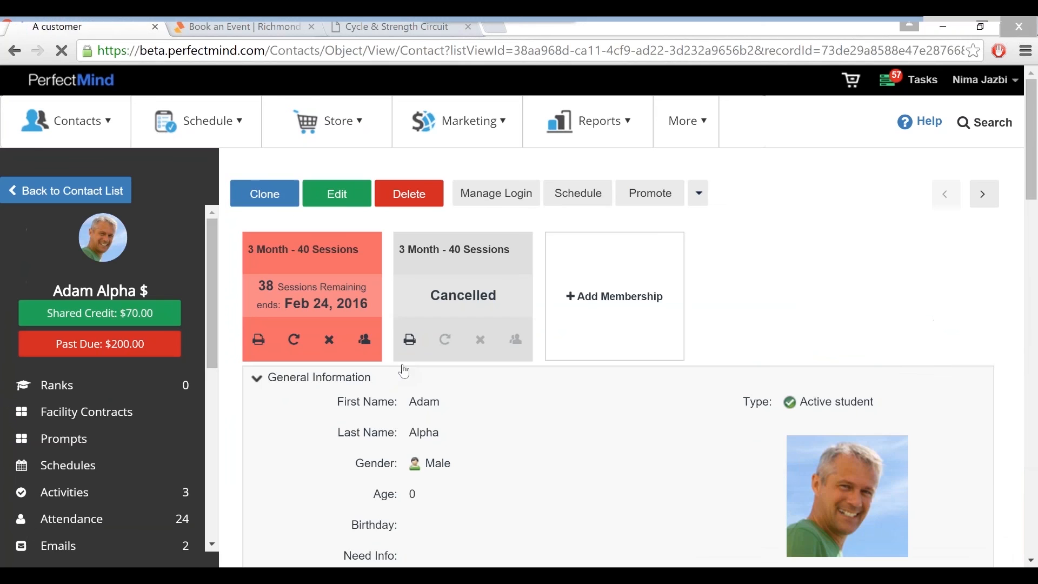
scroll(404, 372, down, 2)
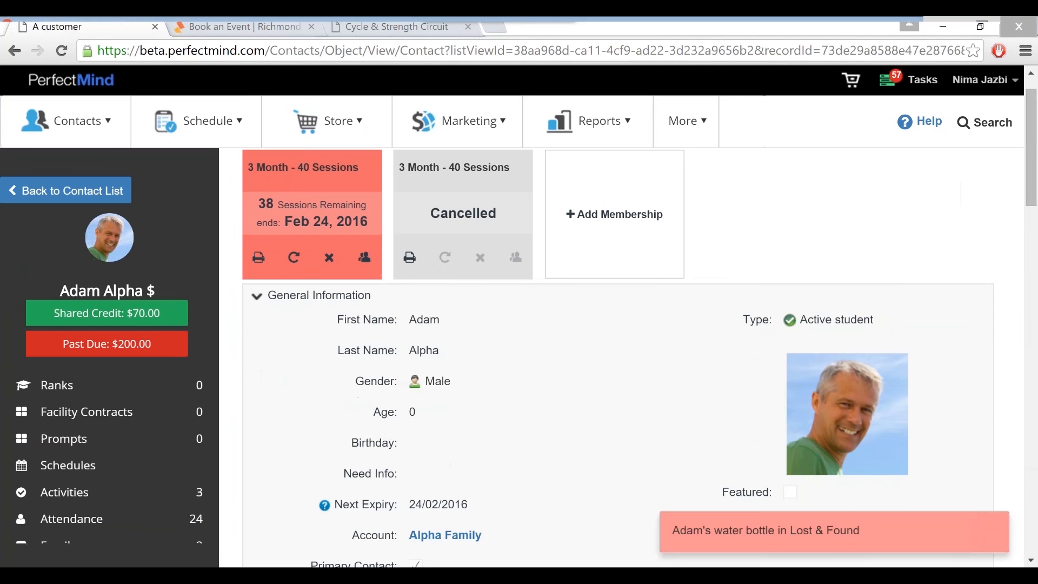
scroll(323, 273, up, 1)
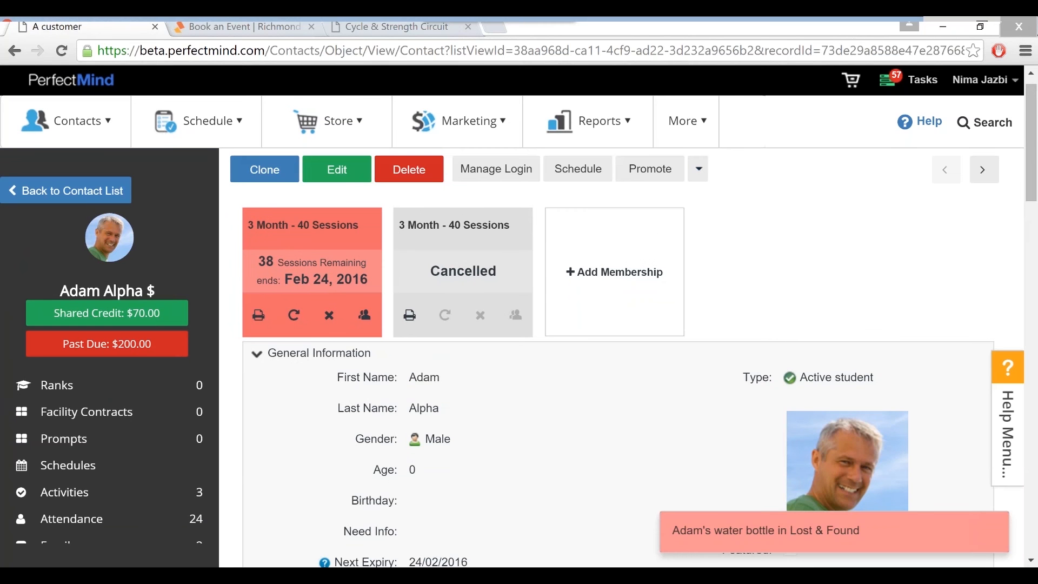
click(323, 273)
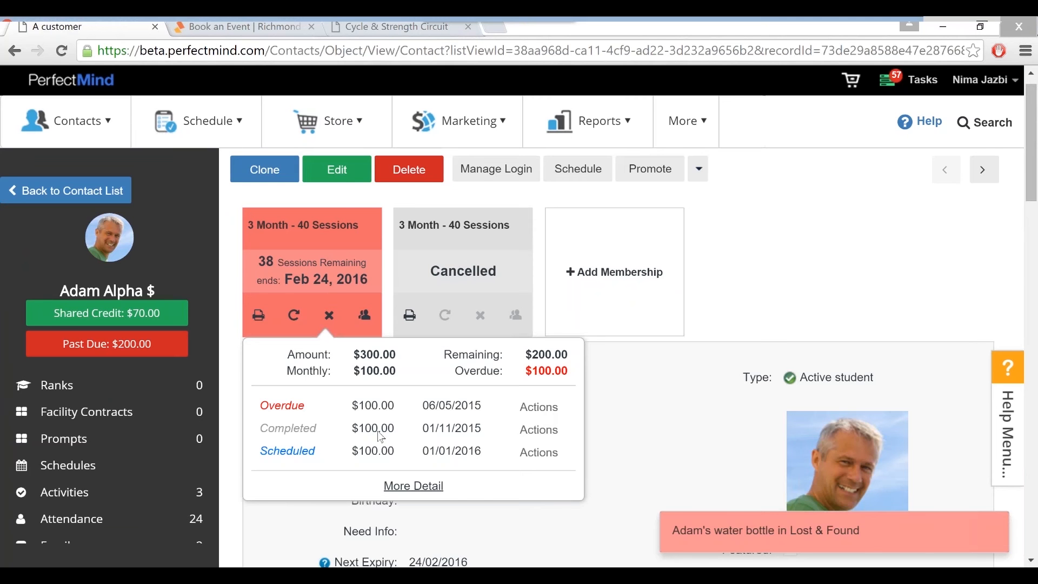
- View the contact's past due invoices and select the one due 06/05/2015 for payment
click(622, 420)
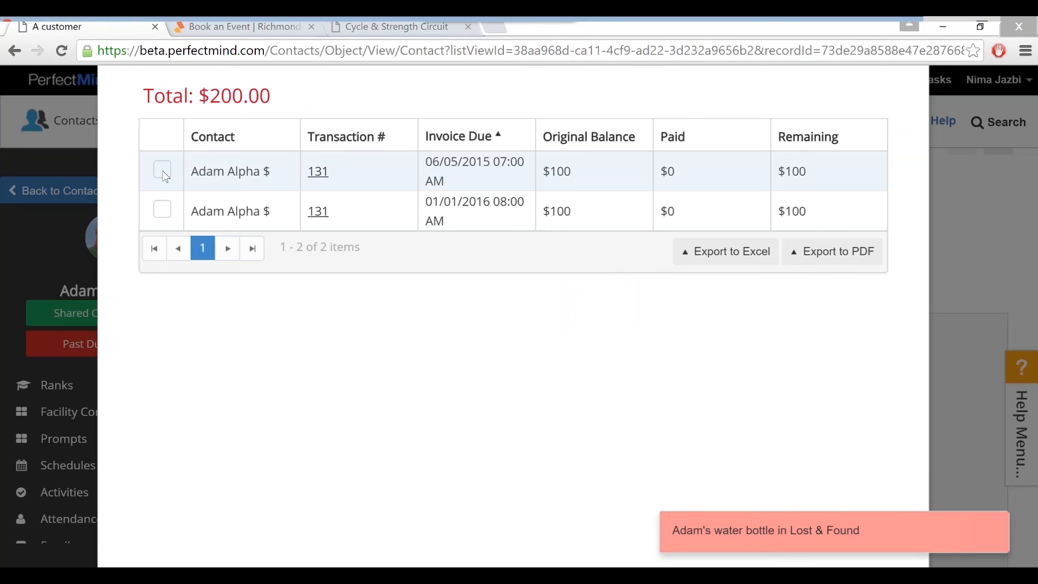
click(162, 169)
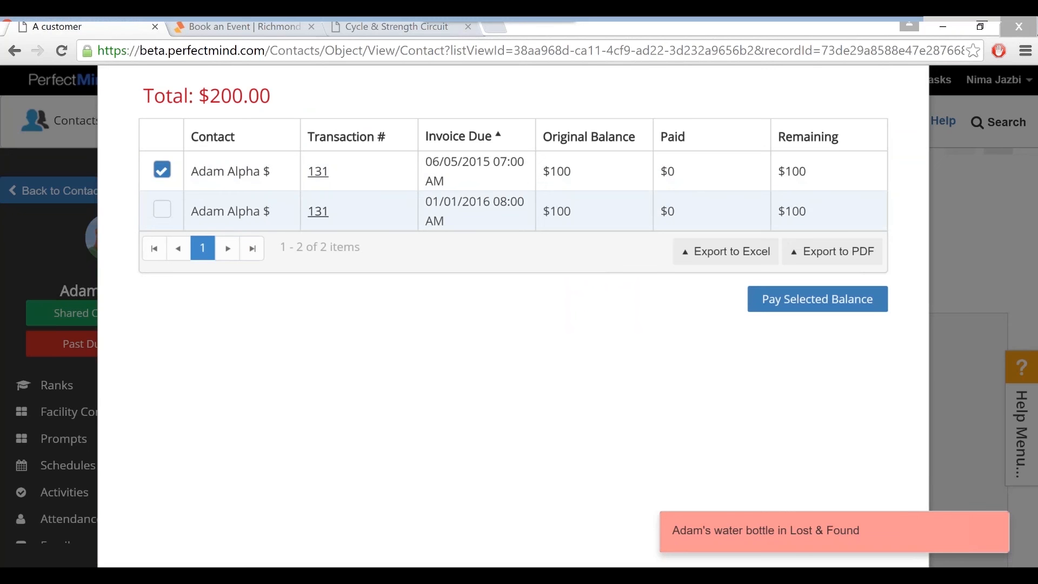
click(163, 209)
click(162, 169)
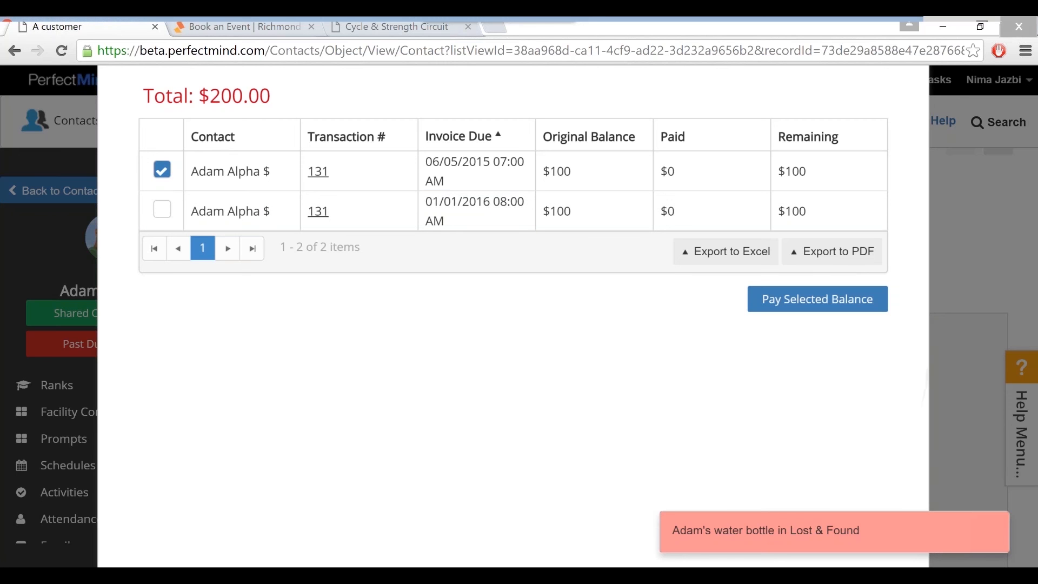
- Leave the past due invoices, reopen the same contact's record and review its general information
click(13, 51)
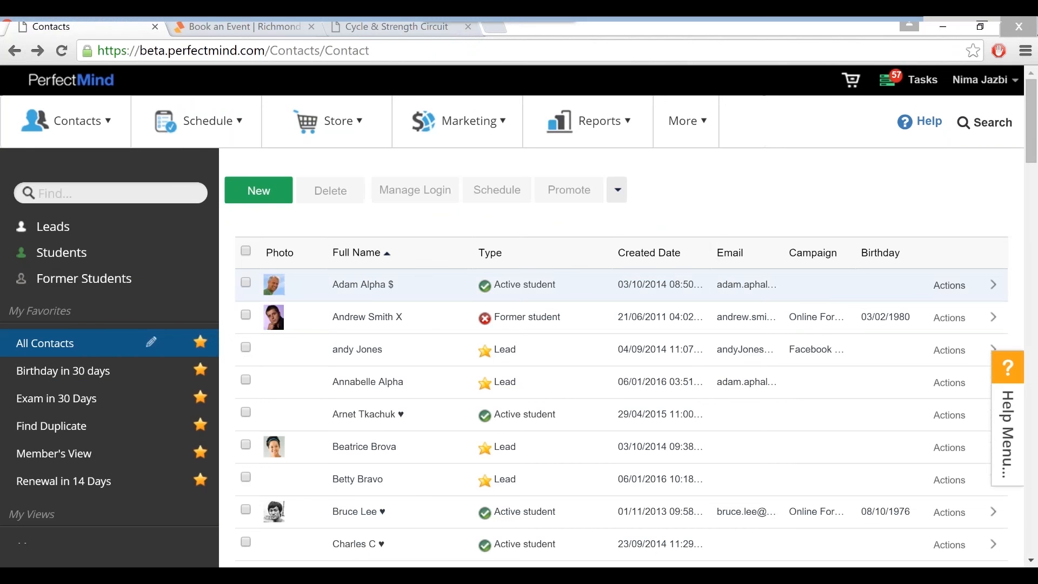
click(682, 285)
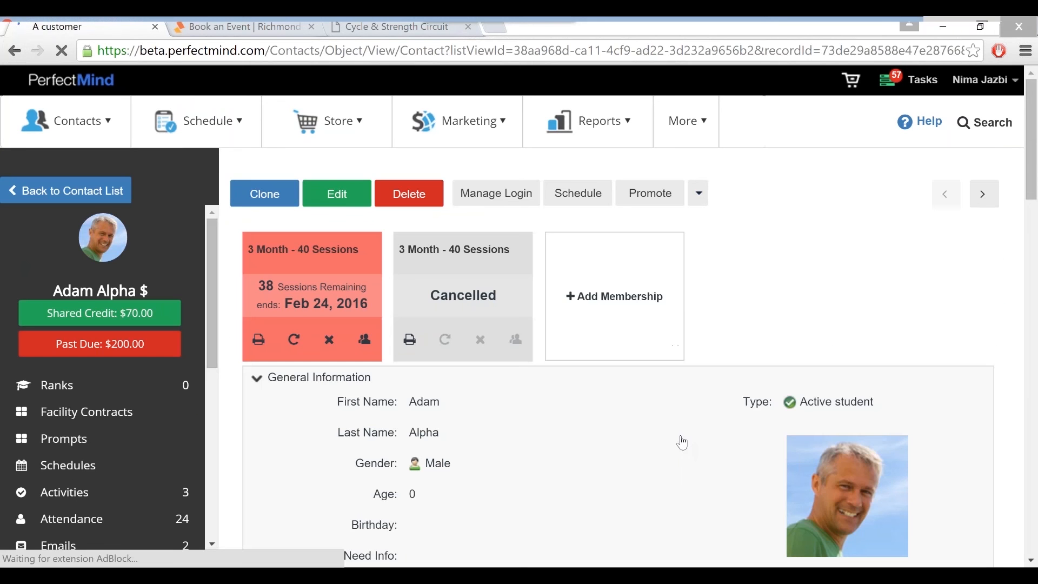
scroll(738, 520, down, 2)
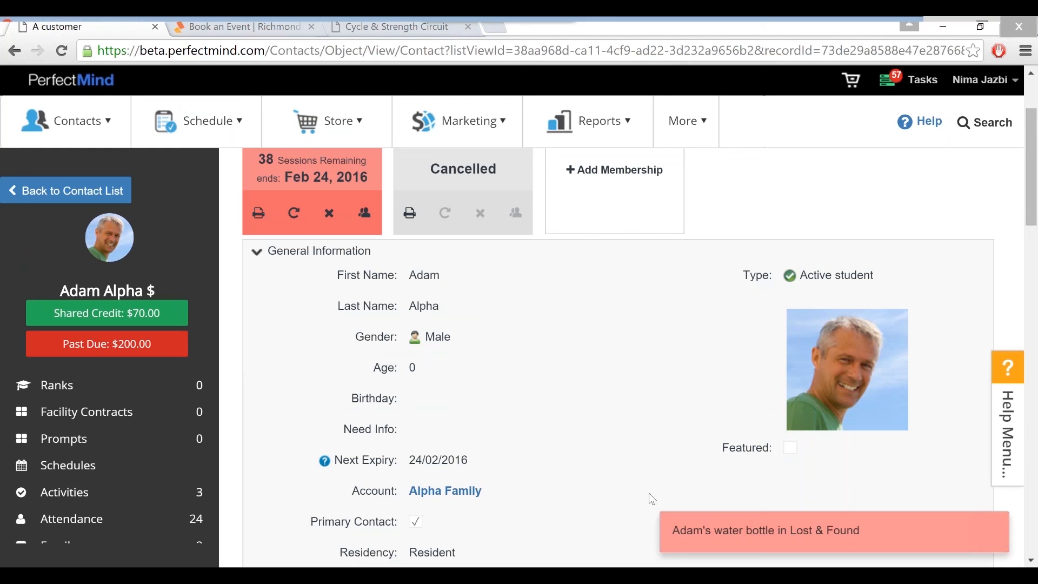
- Review the contact's general information and open the shared credit balance with its transaction history
scroll(652, 498, down, 1)
scroll(653, 499, down, 1)
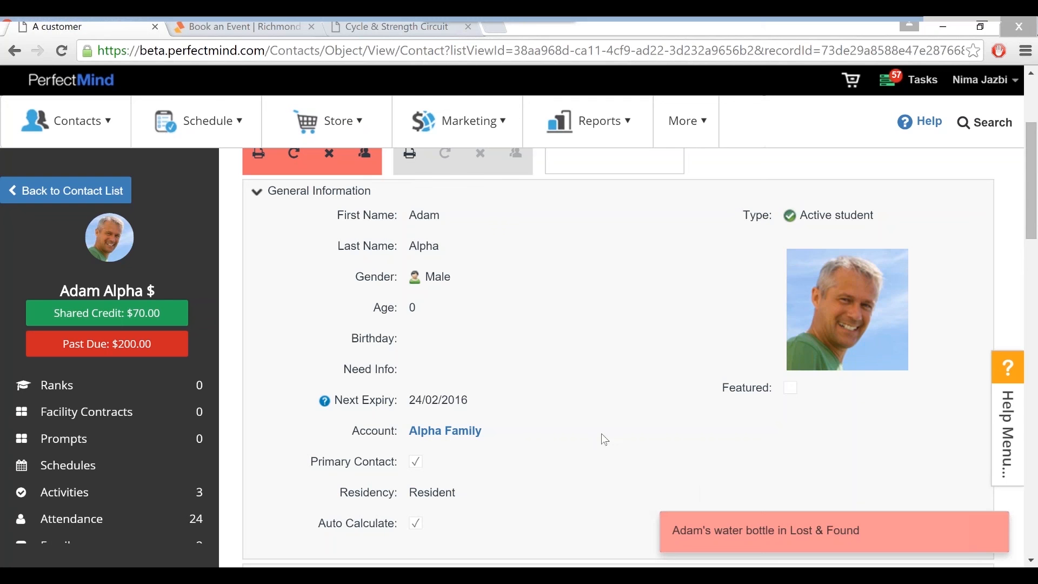
click(107, 313)
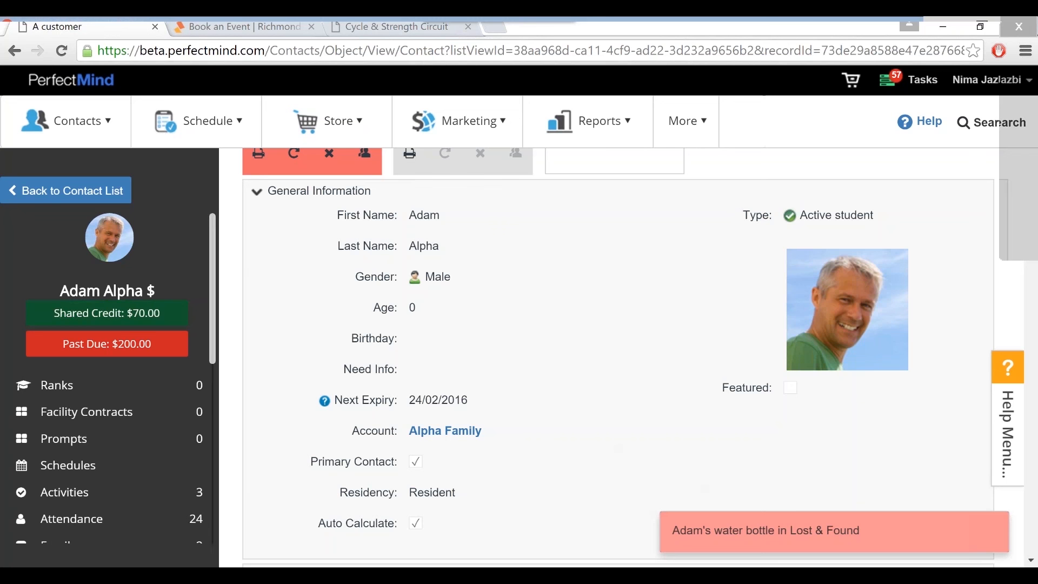
scroll(513, 319, down, 1)
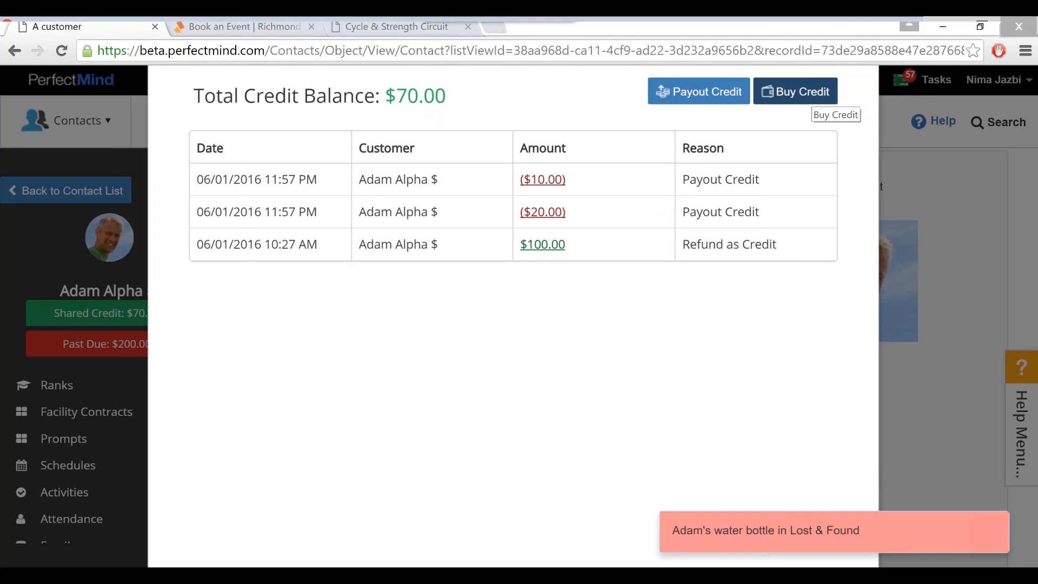
key(super+p)
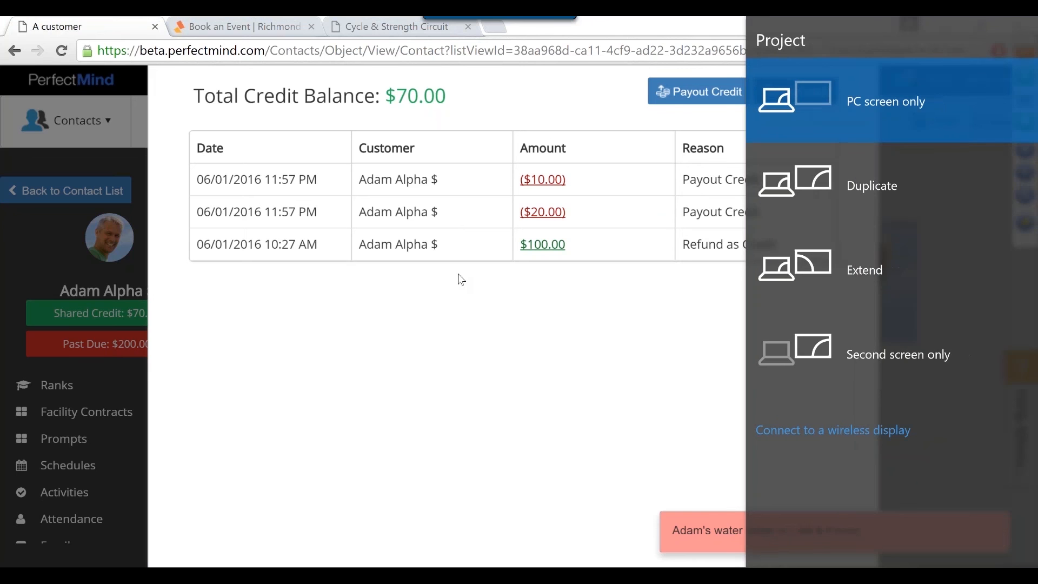
click(463, 309)
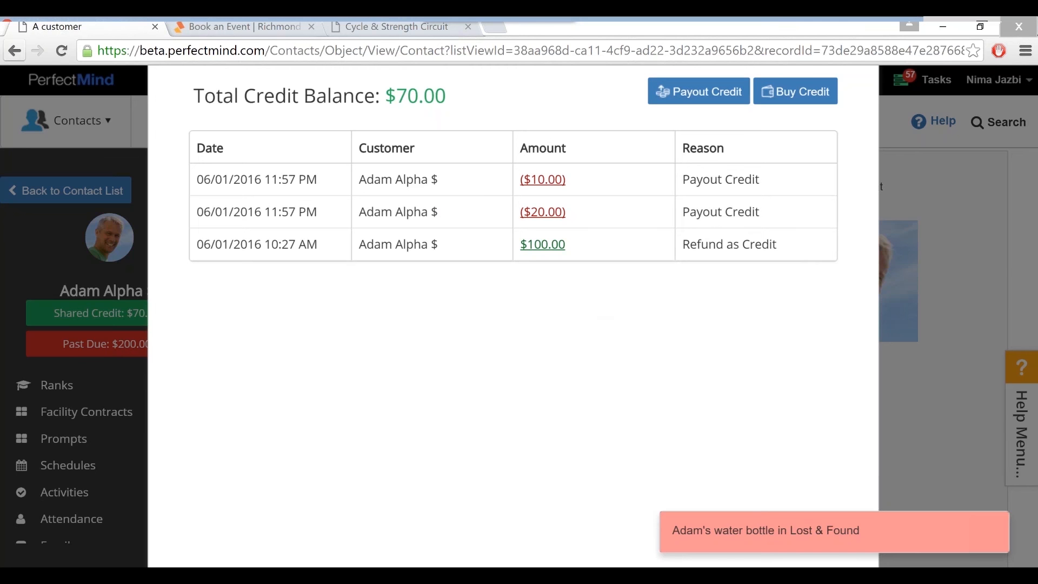
- Leave the contact's record and open the Account Credit Settings in the organization's billing setup
click(14, 50)
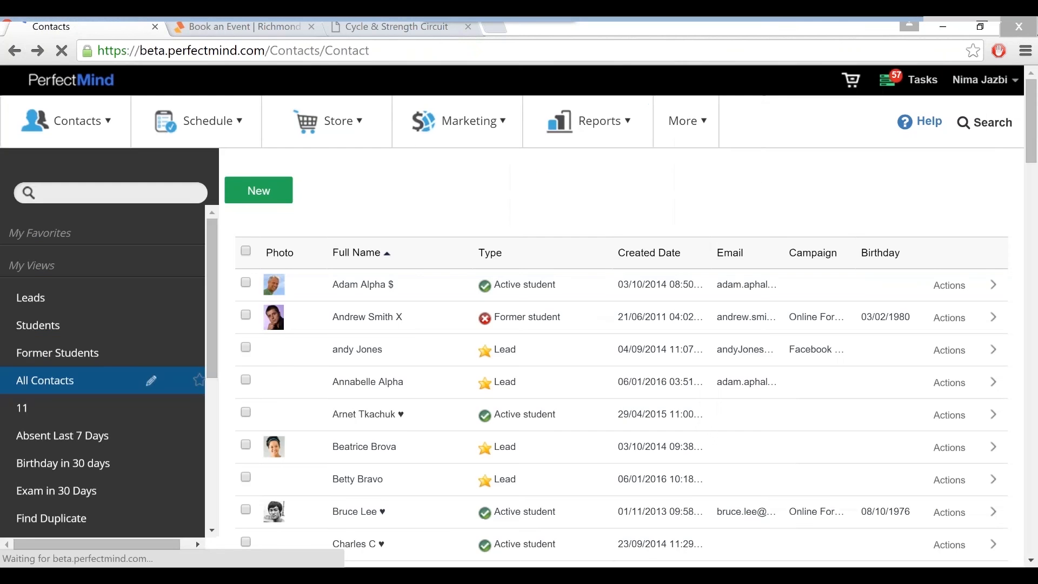
mouse_move(987, 95)
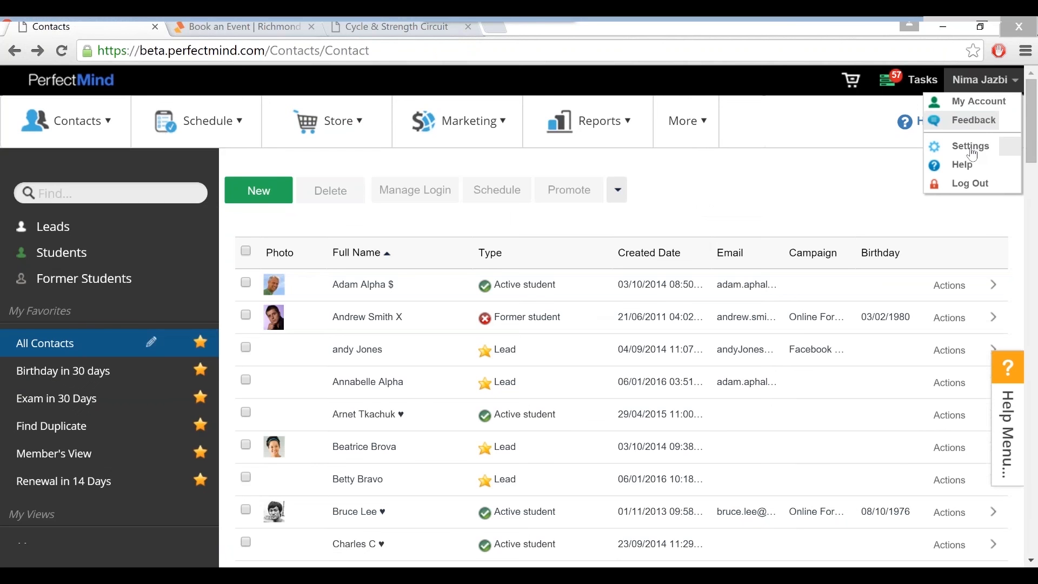
click(972, 153)
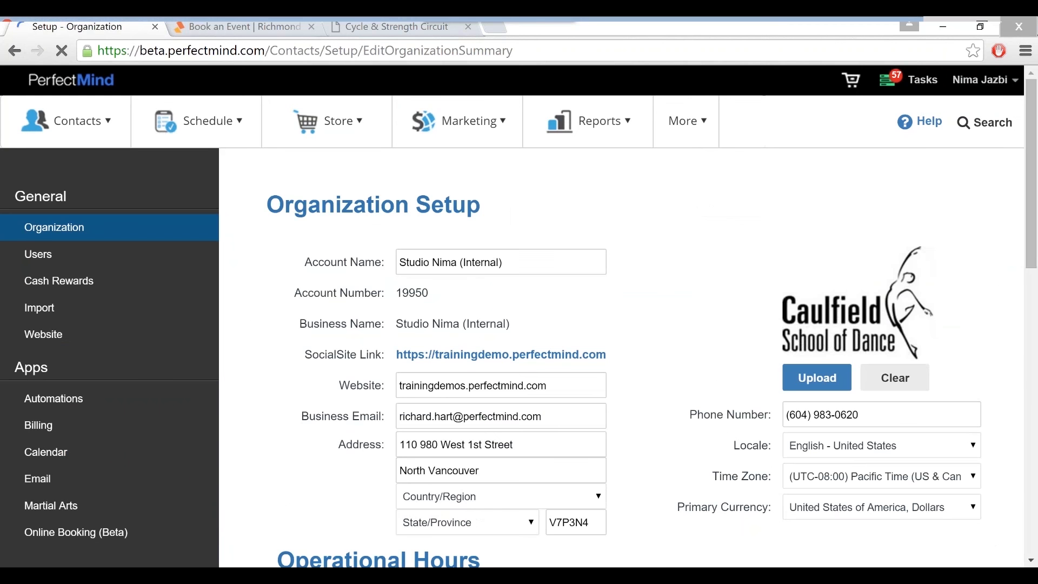
click(38, 425)
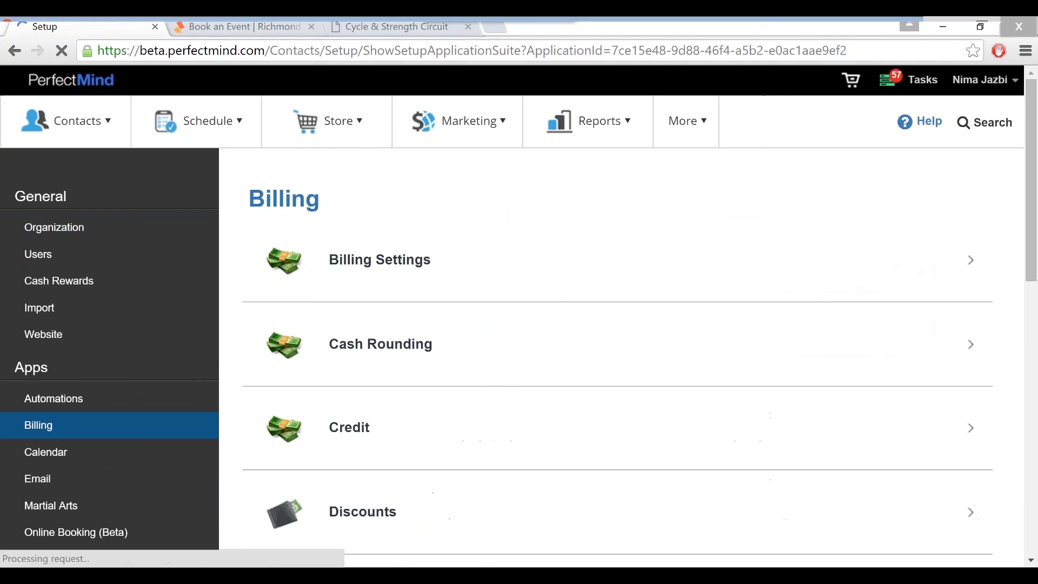
click(349, 428)
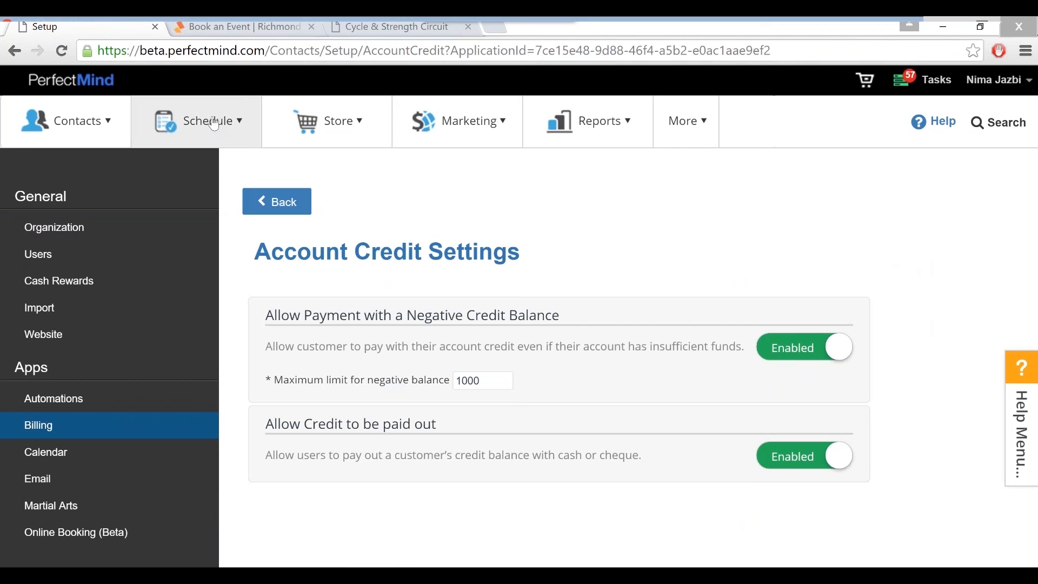
- Return to the contact list, reopen the first active student's record and show the shared credit balance
mouse_move(70, 123)
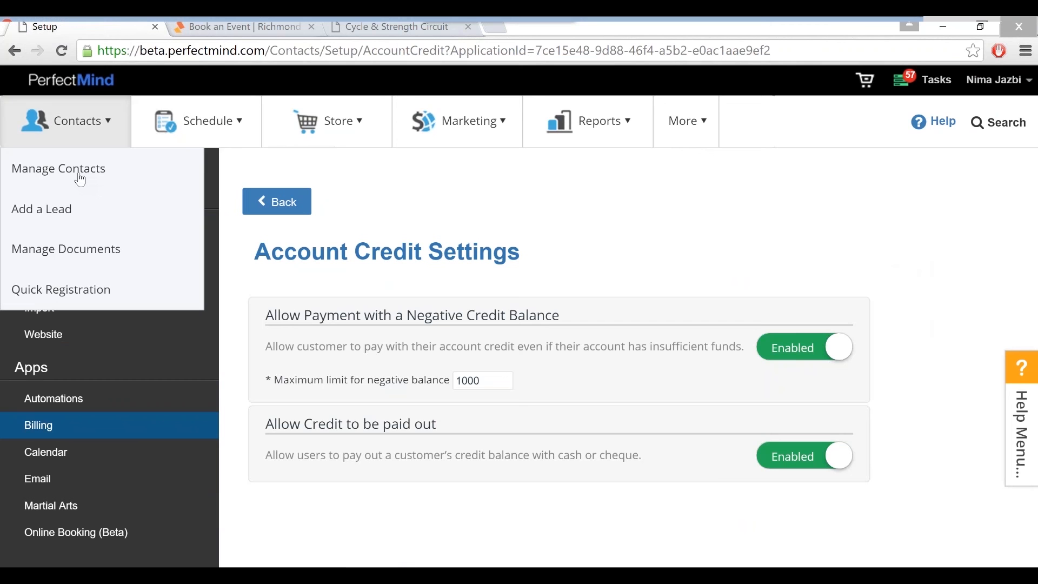
click(58, 168)
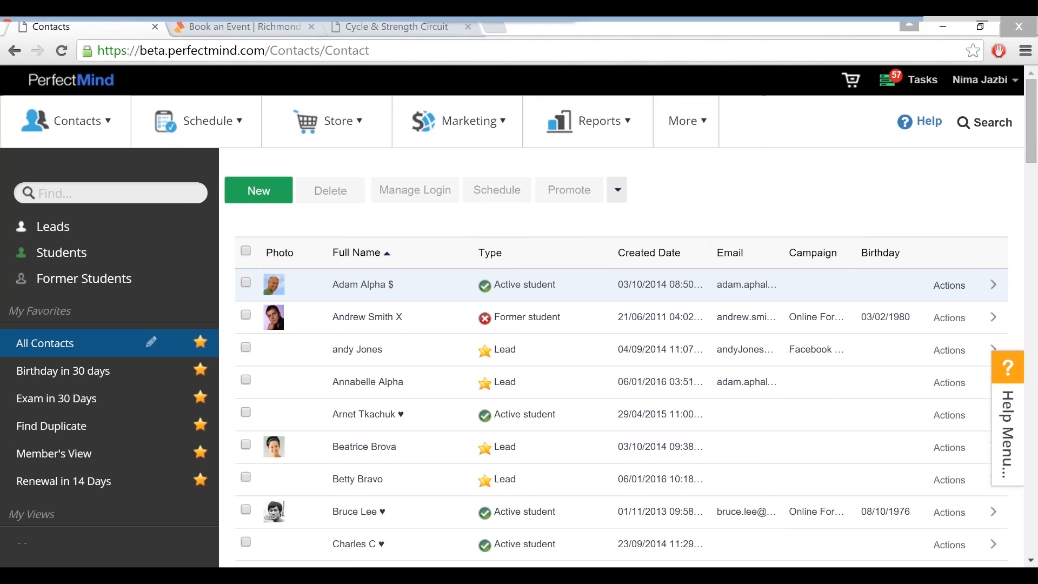
click(362, 284)
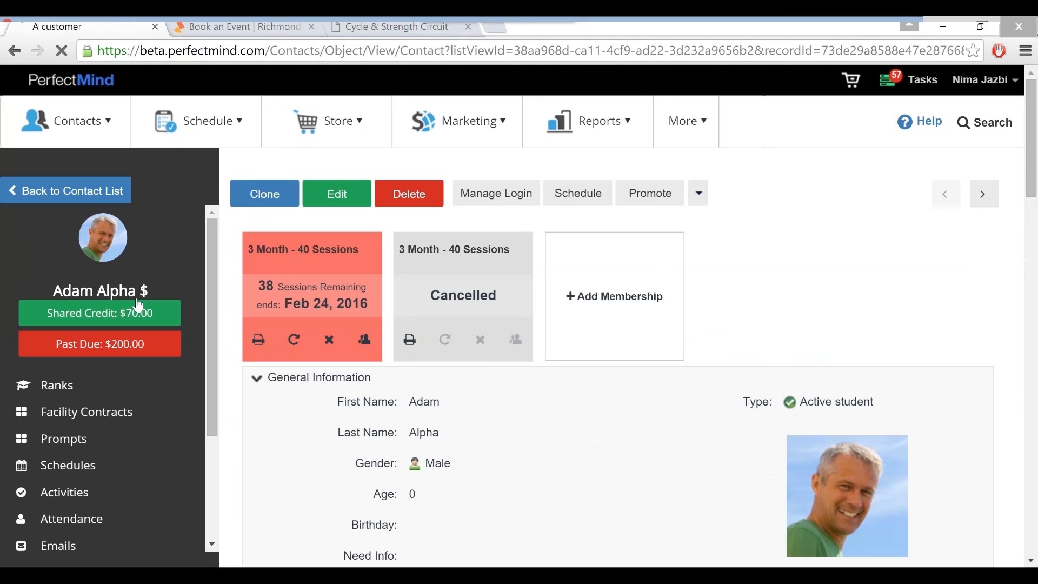
click(117, 325)
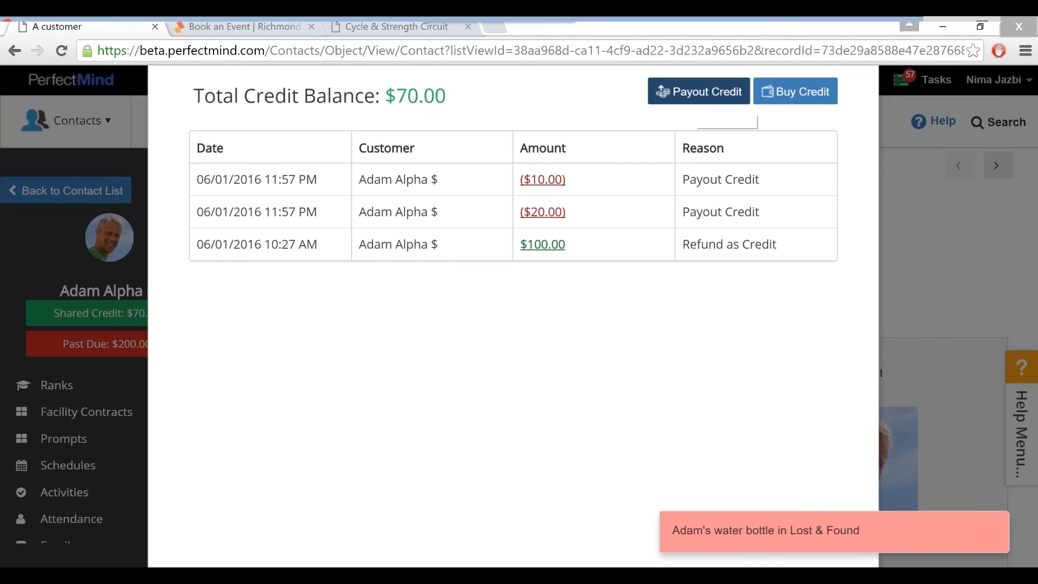
- Pay out $30.00 of the contact's credit by Cheque with the note "Customer requested cashout"
click(699, 91)
click(514, 319)
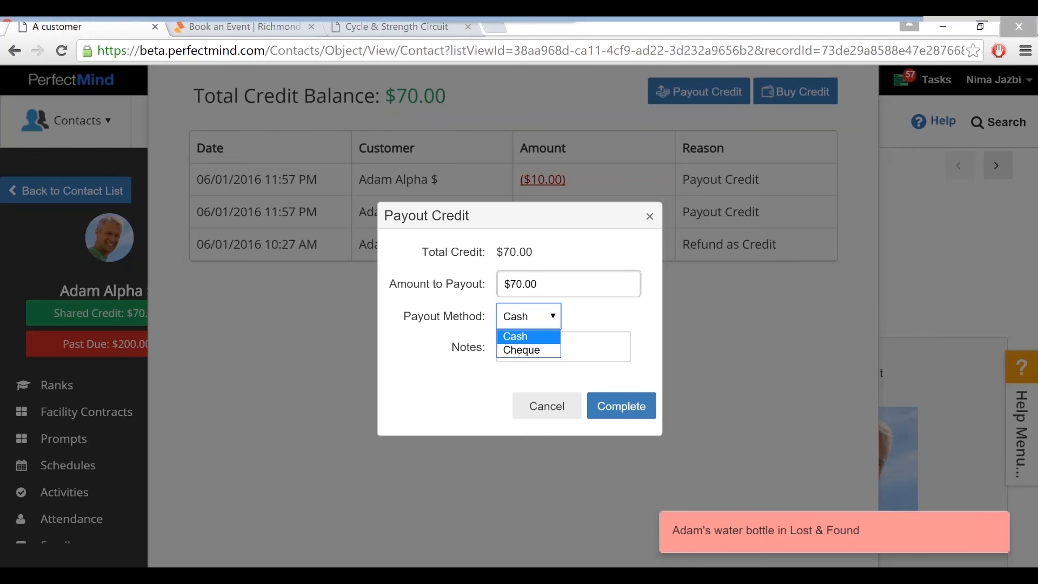
click(515, 336)
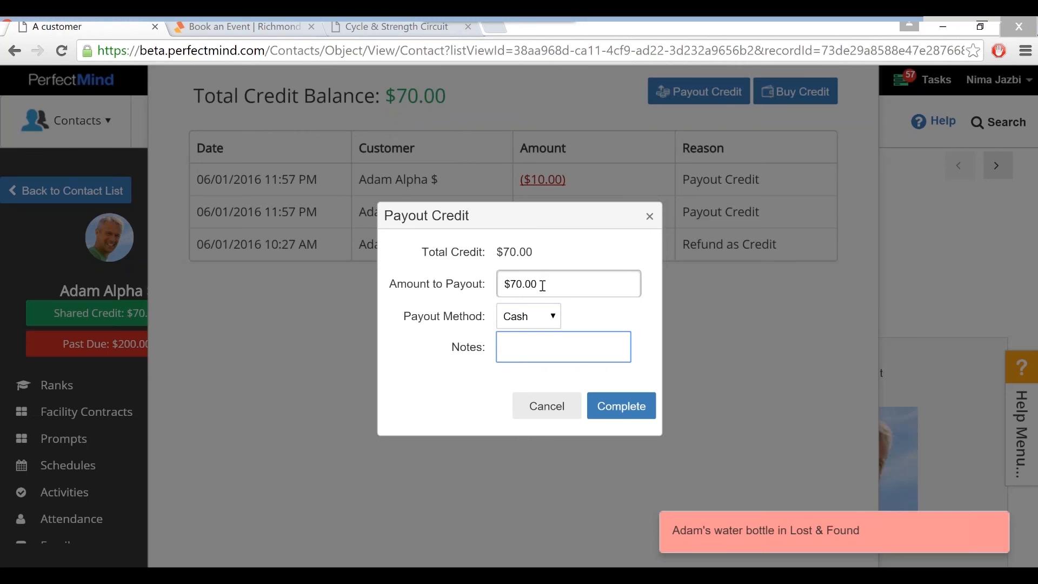
click(543, 285)
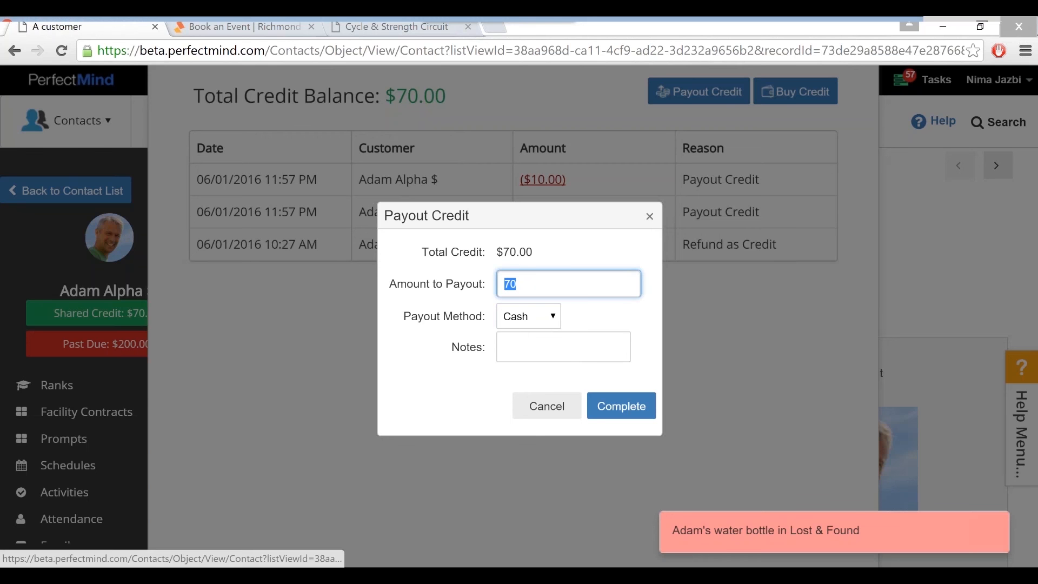
text(3)
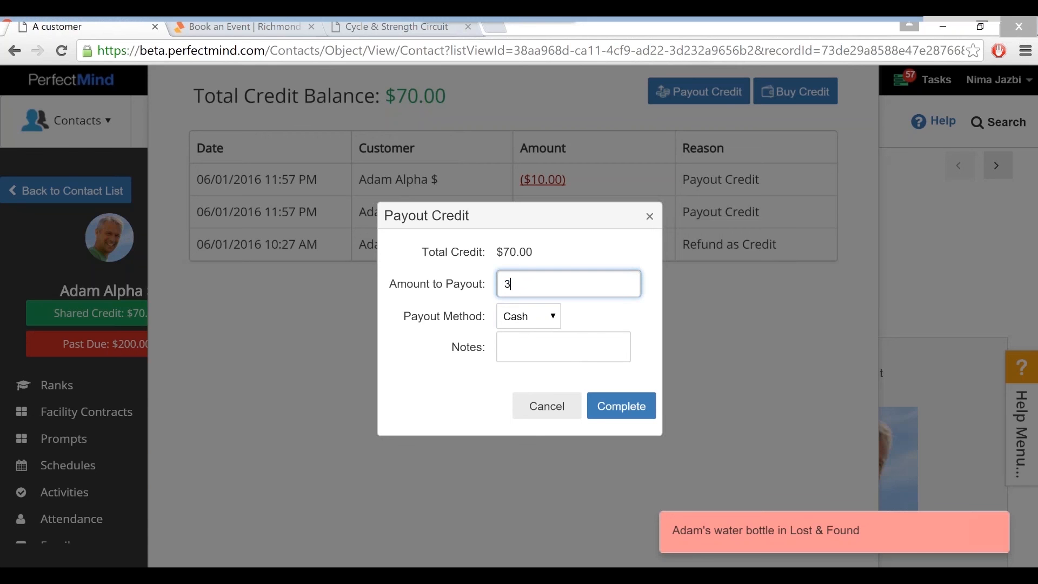
text(0)
click(528, 316)
click(521, 350)
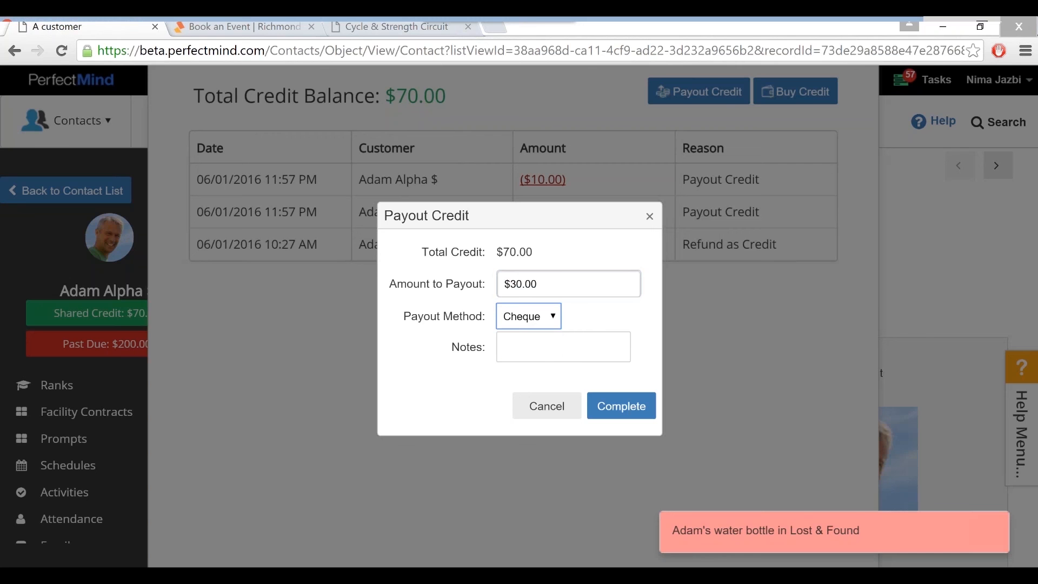
click(564, 347)
text(Customer)
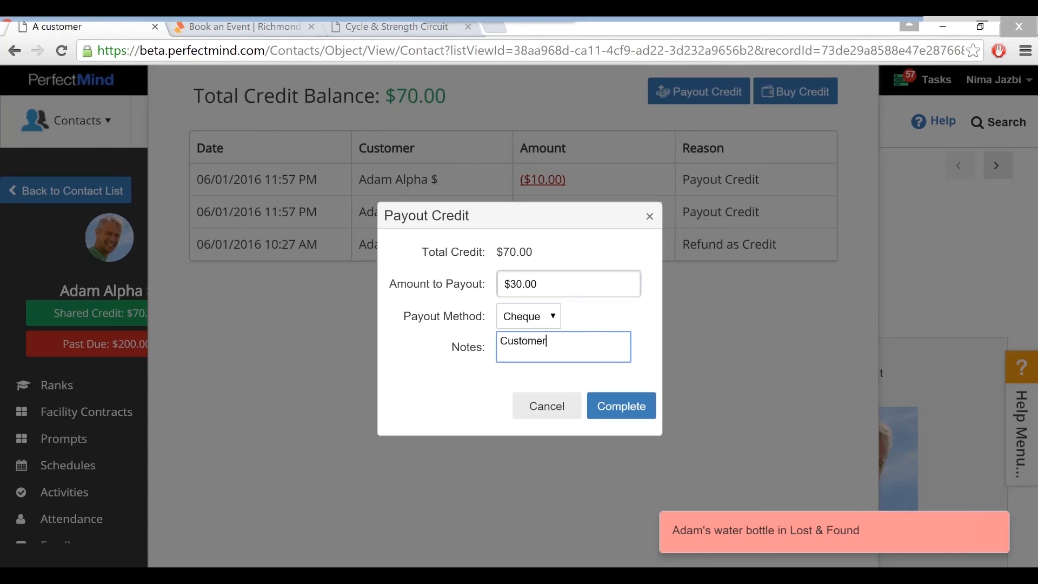
text( requested cashout)
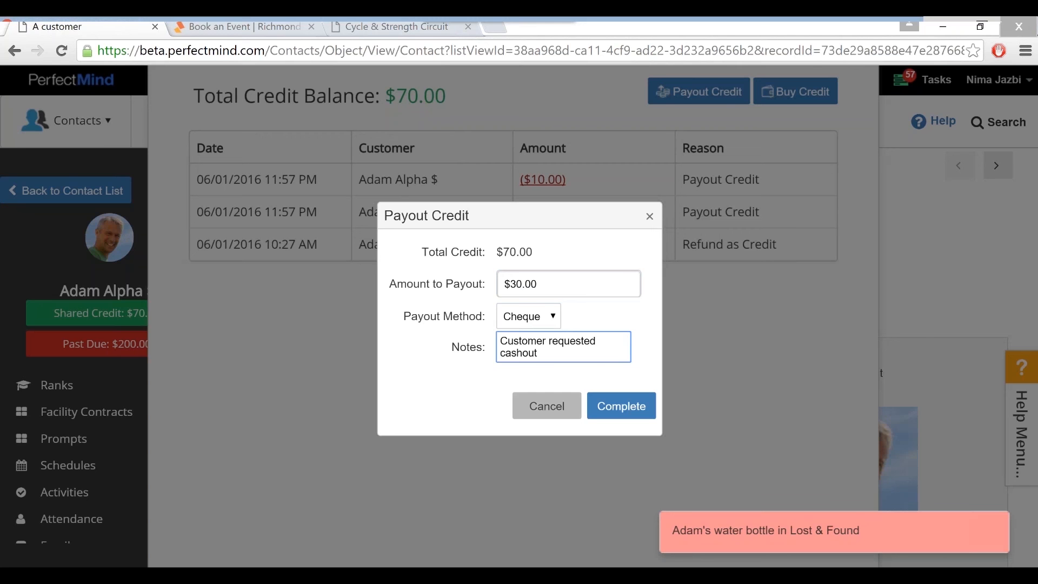
click(621, 406)
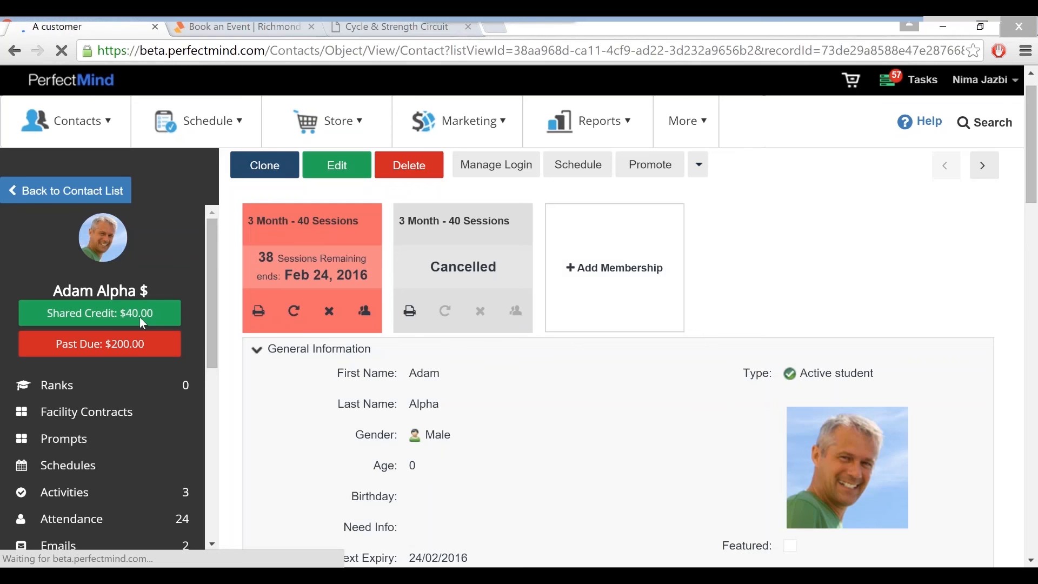
- Review the contact's credit history with the payout entries and reopen the same record from the contact list
click(139, 317)
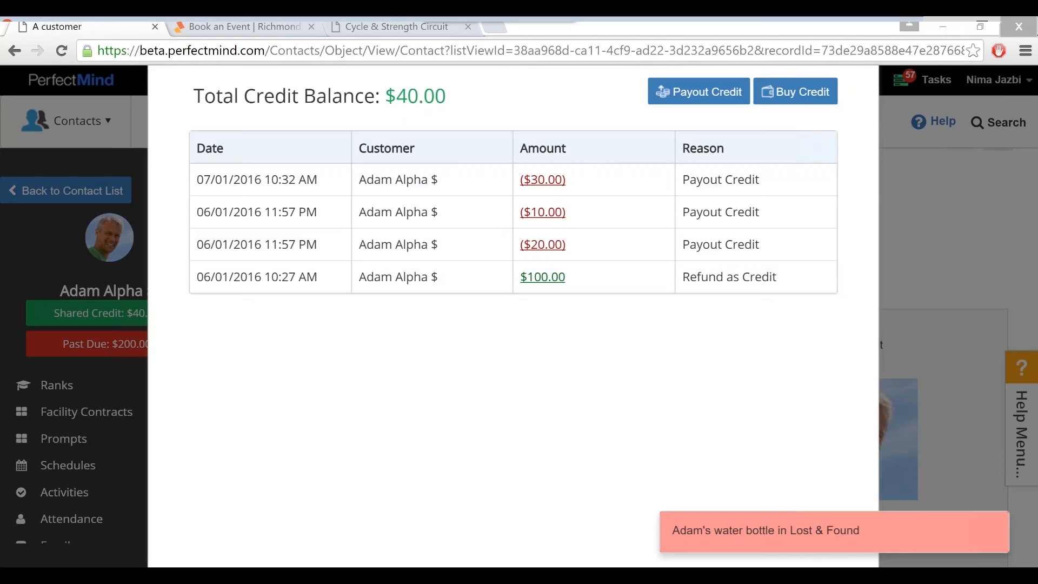
click(14, 50)
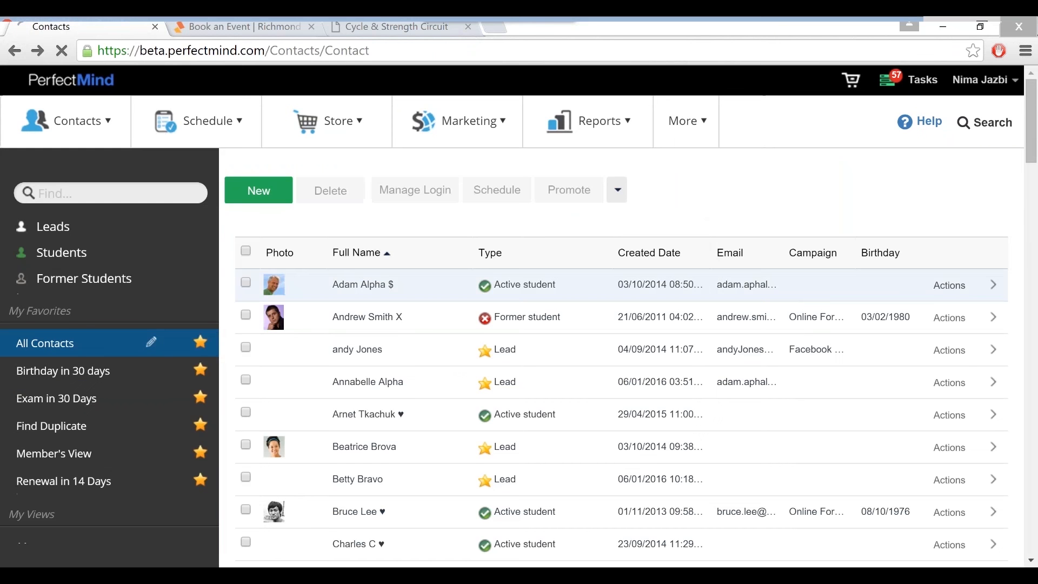
click(382, 287)
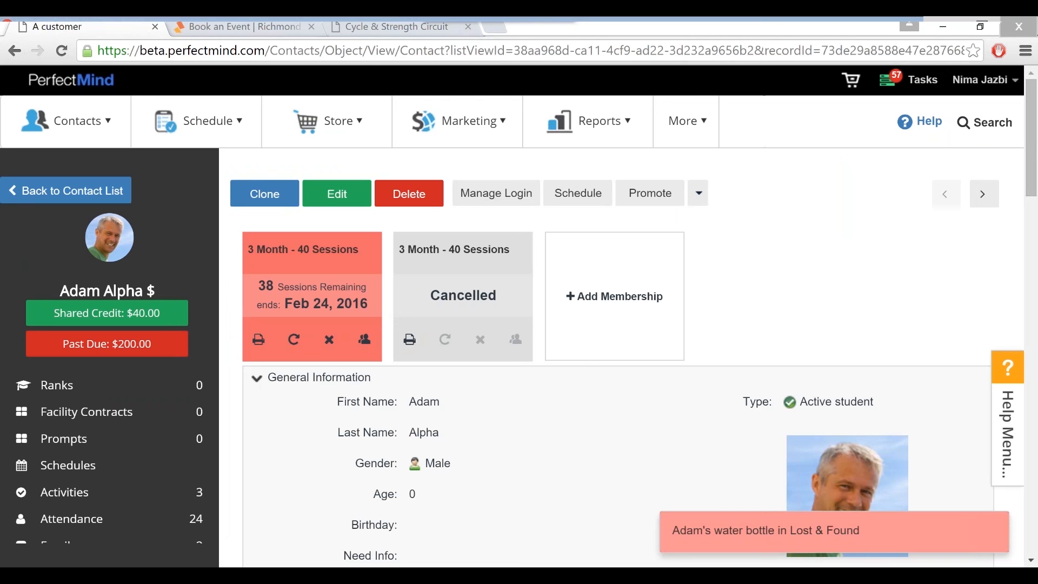
- Show the payment schedule of the active 3 Month - 40 Sessions membership and try to process the overdue 06/05/2015 payment
mouse_move(320, 298)
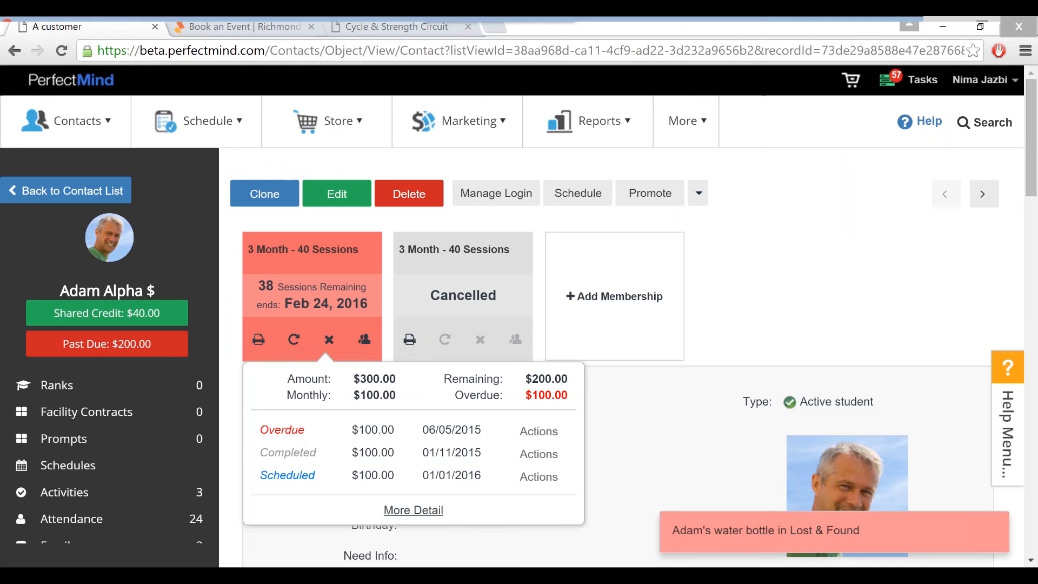
click(539, 432)
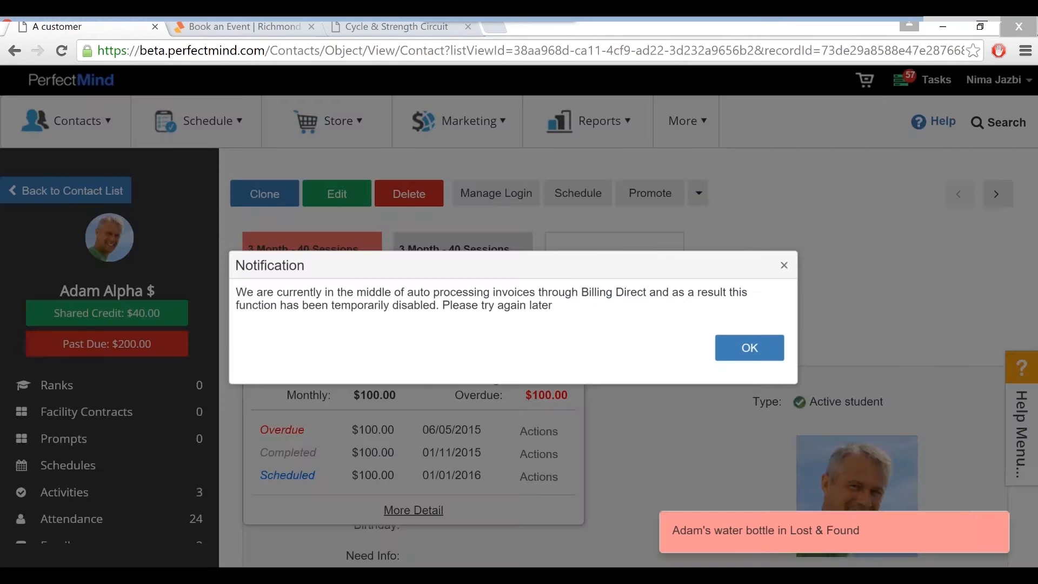
key(Return)
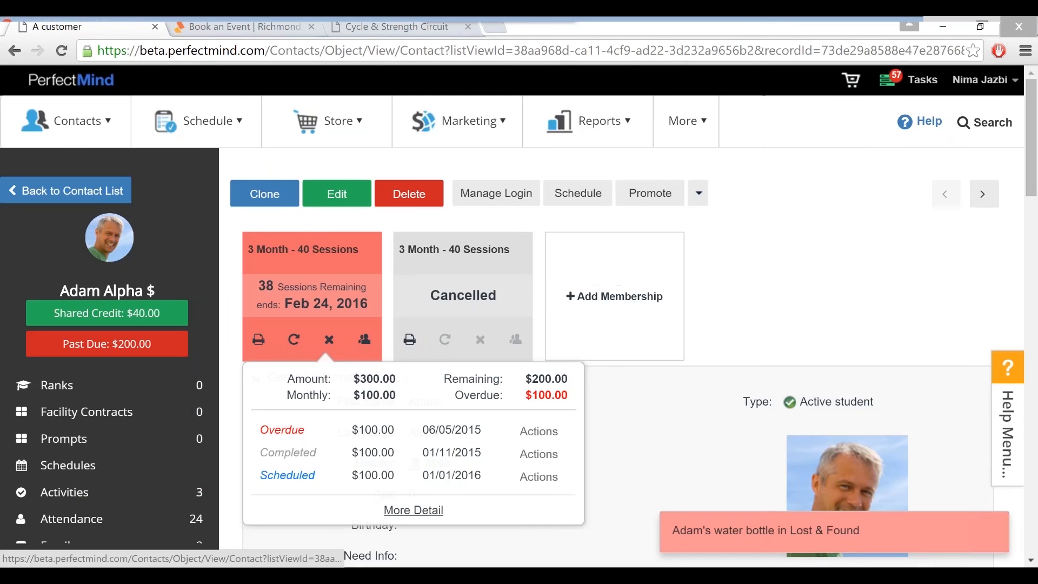
- Open the Ongoing - Adult Karate member's record, check the Process Now payment methods for the 29/07/2015 payment and close the dialog
click(66, 191)
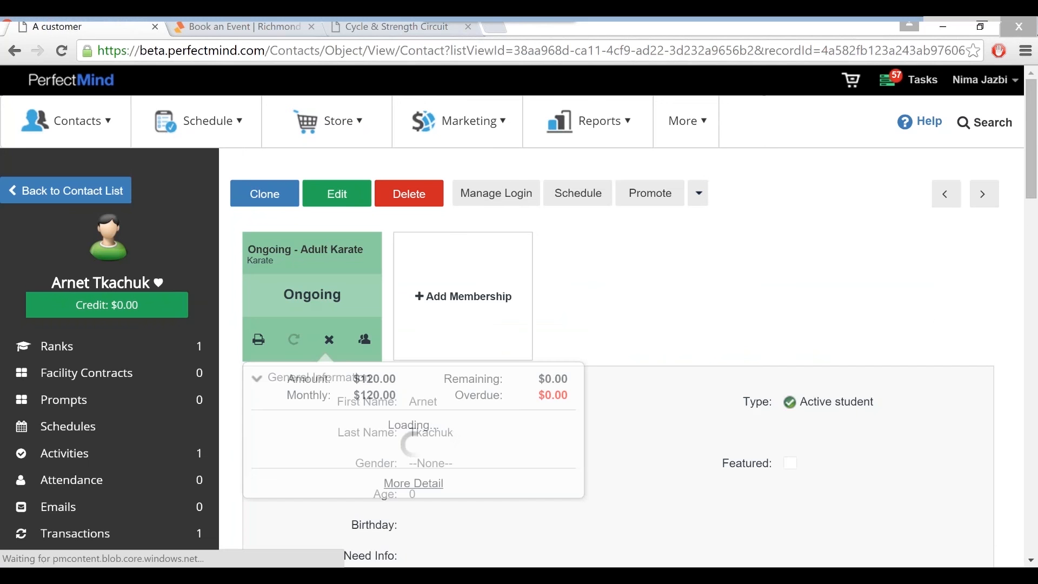
click(538, 431)
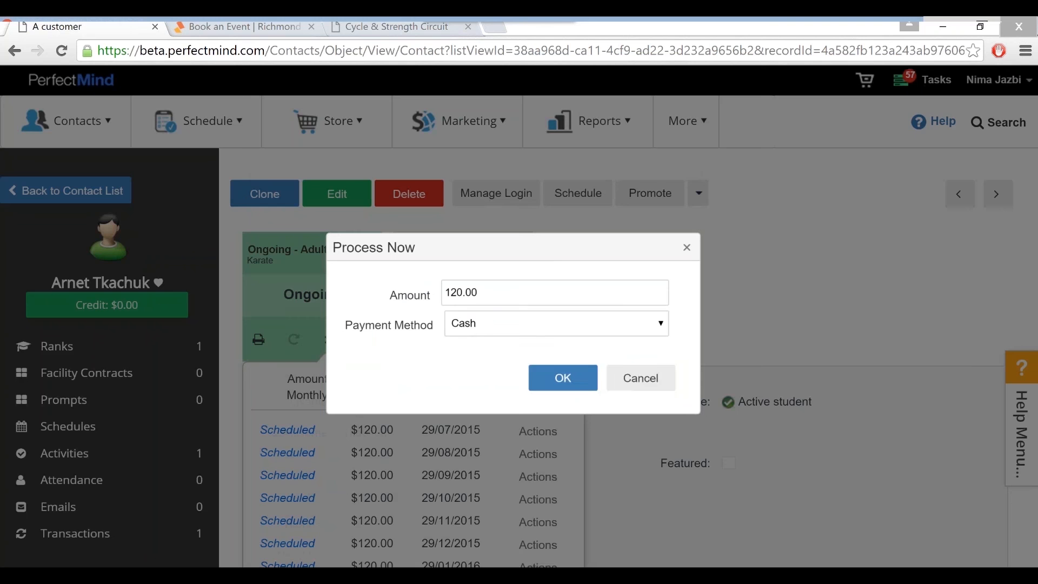
click(557, 324)
click(614, 398)
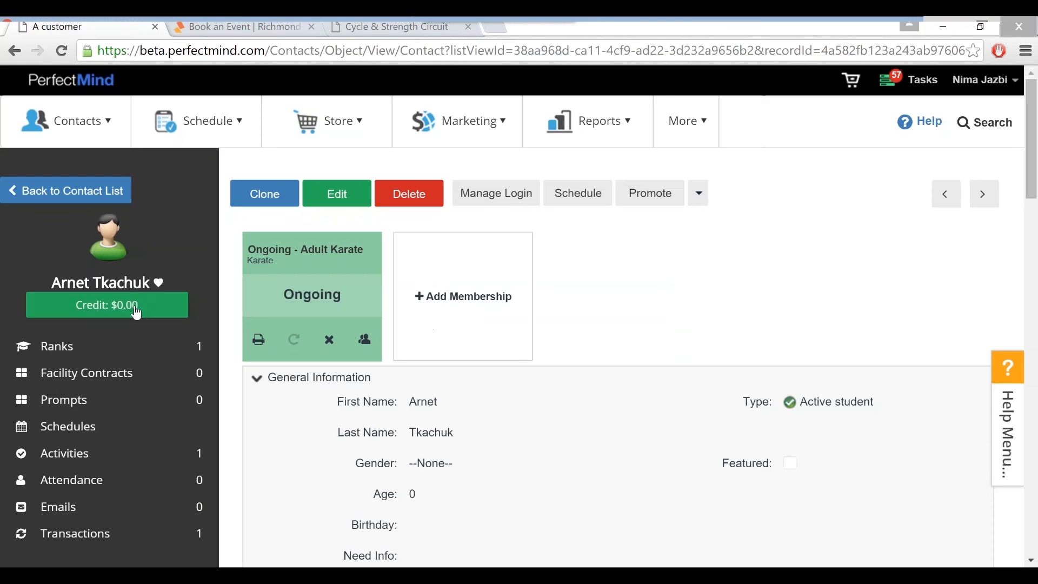
- Buy $50.00 of account credit for the Adult Karate member and complete the sale at checkout
click(137, 313)
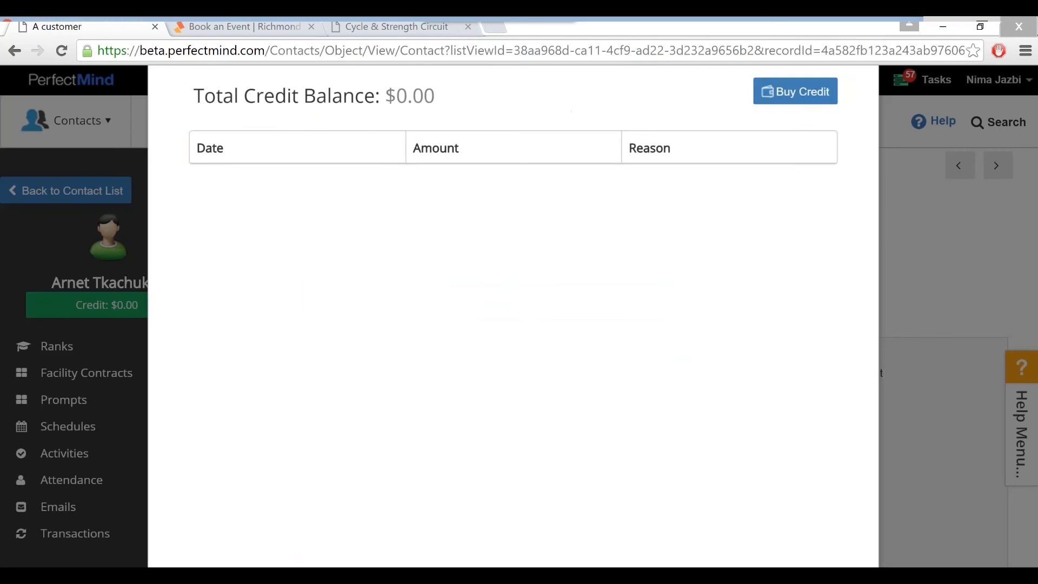
click(795, 91)
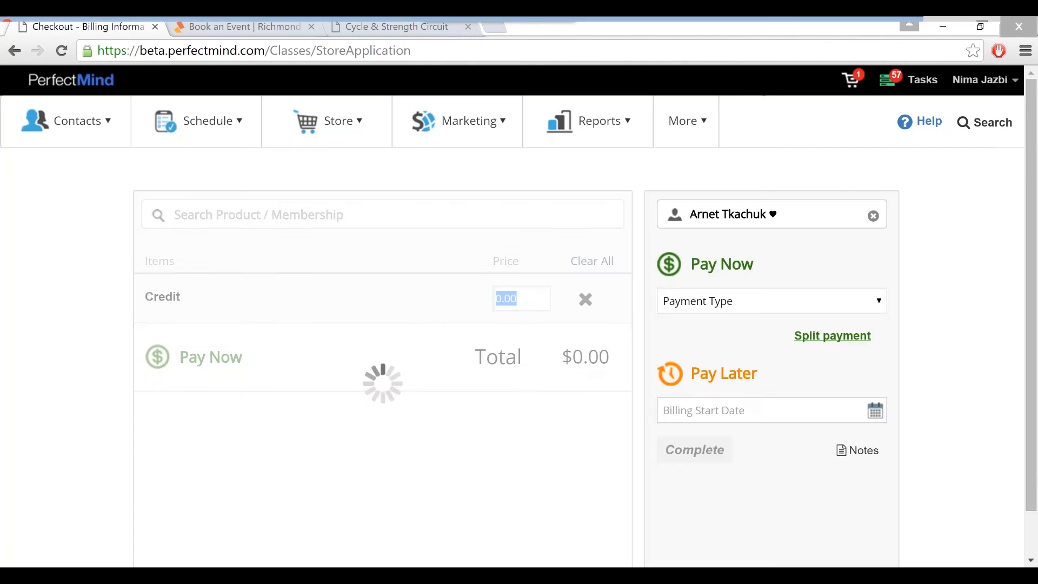
text(50)
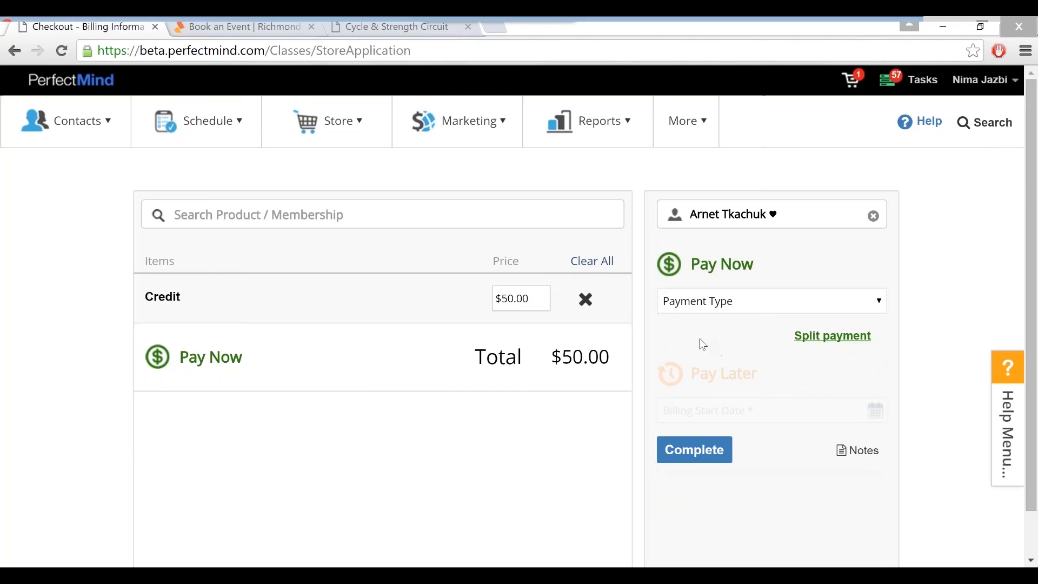
key(alt+Down)
key(Return)
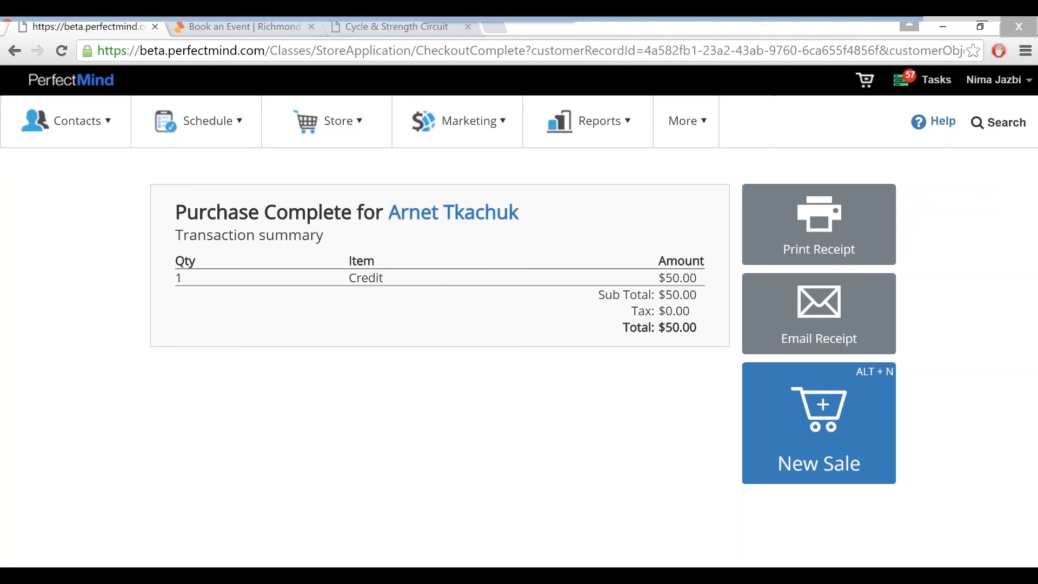
- Return to the Adult Karate member's record and open Process Now for the scheduled 29/07/2015 payment
click(455, 212)
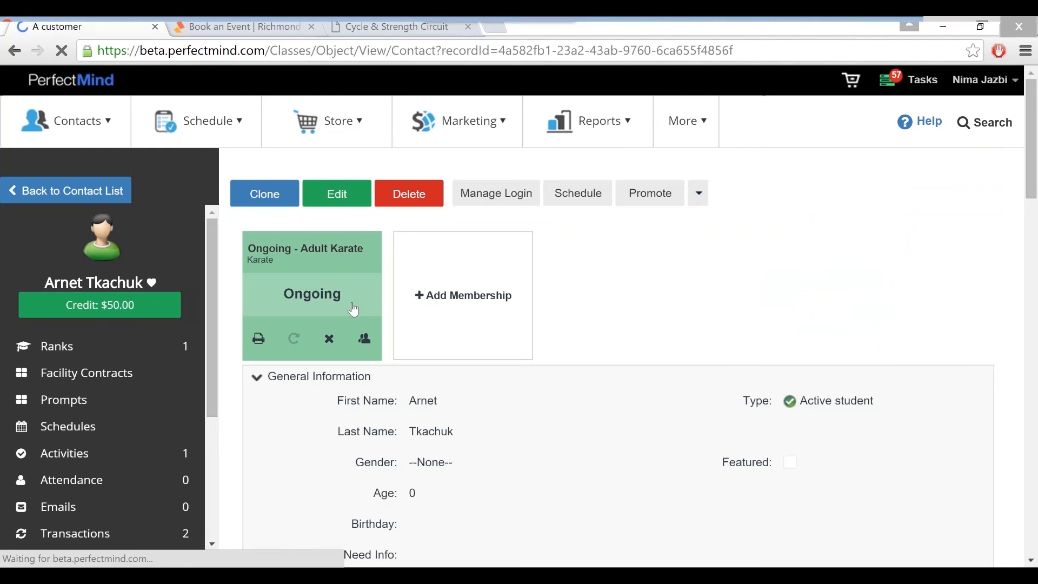
mouse_move(326, 346)
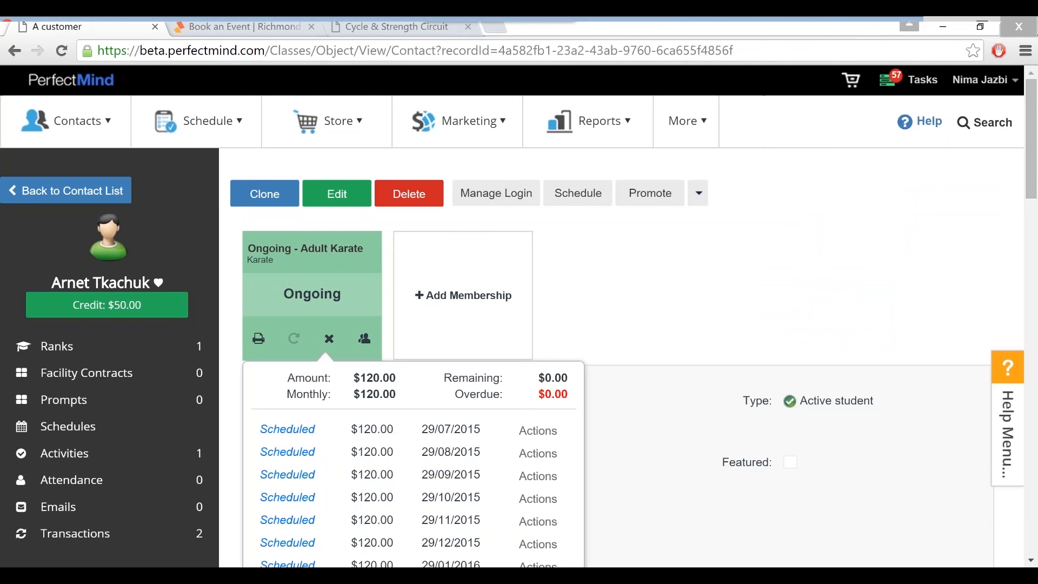
click(538, 430)
click(557, 449)
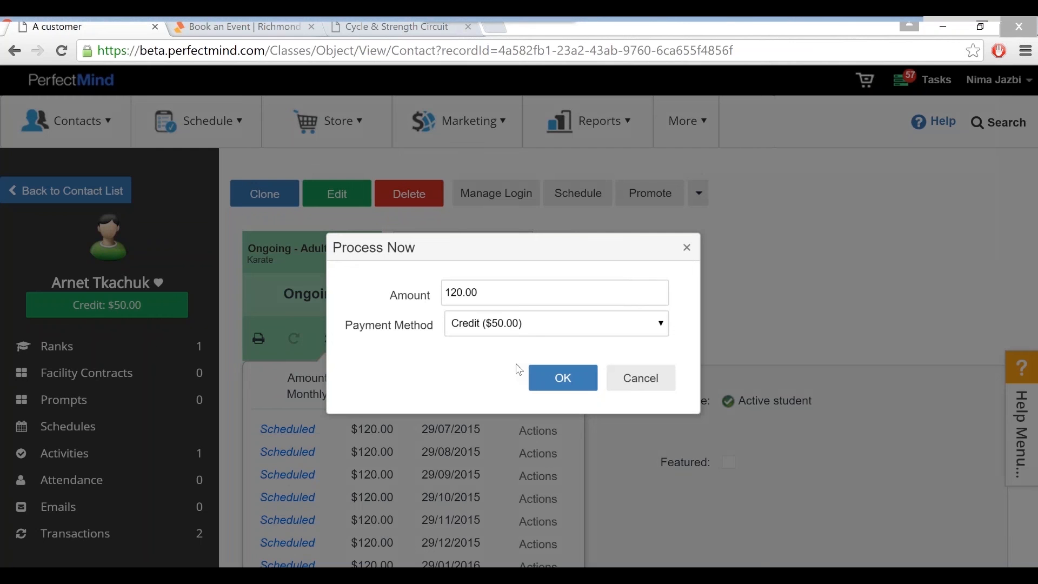
- Try to process the full 120.00 payment with Credit as the payment method
click(556, 323)
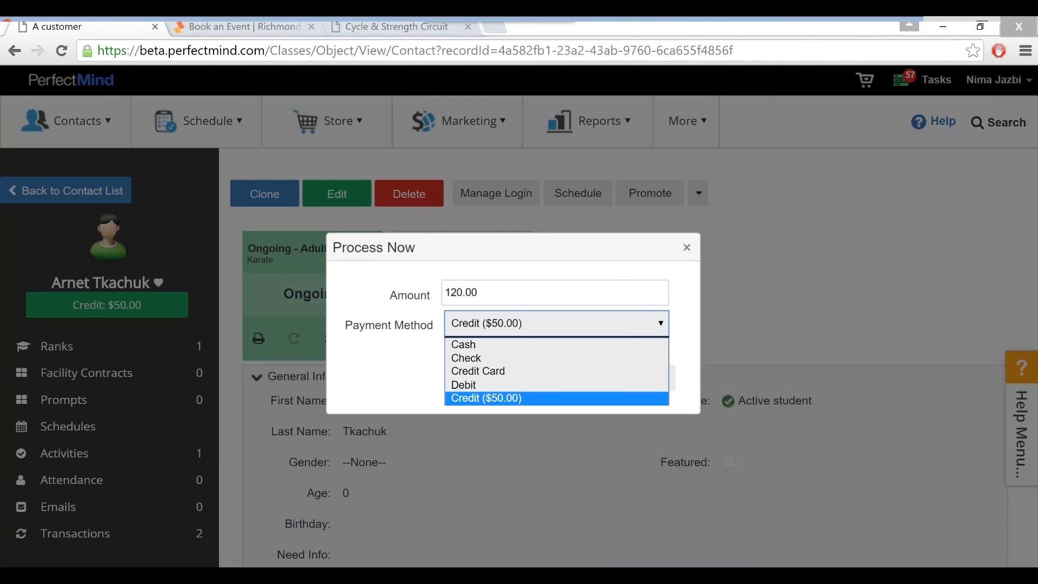
click(491, 316)
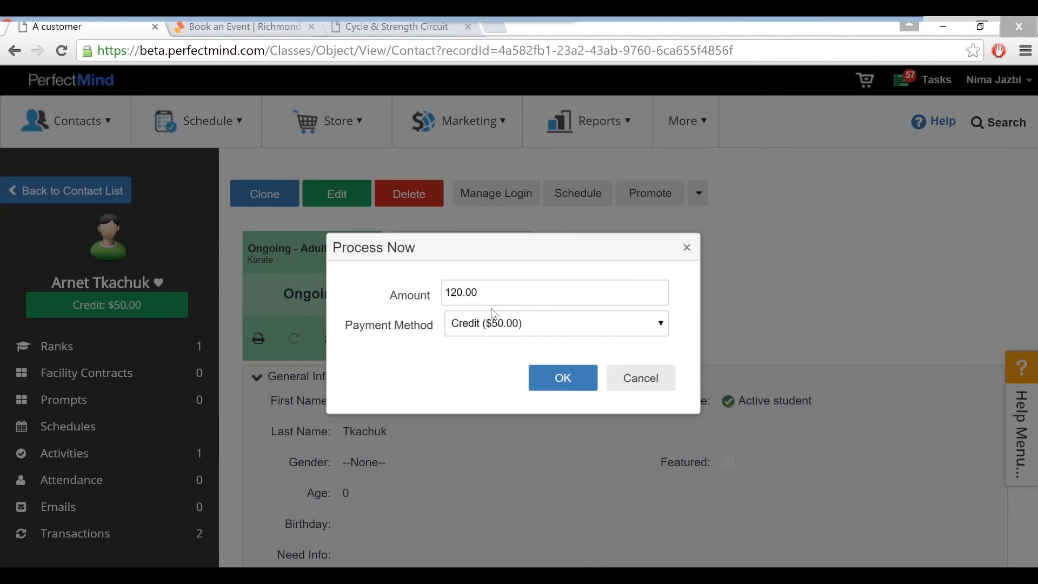
click(577, 391)
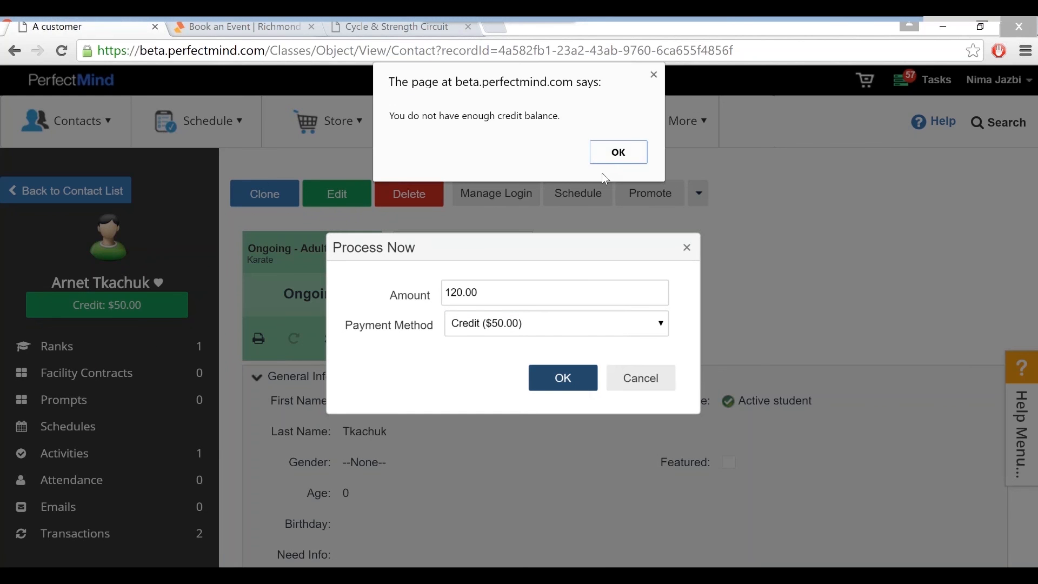
click(611, 157)
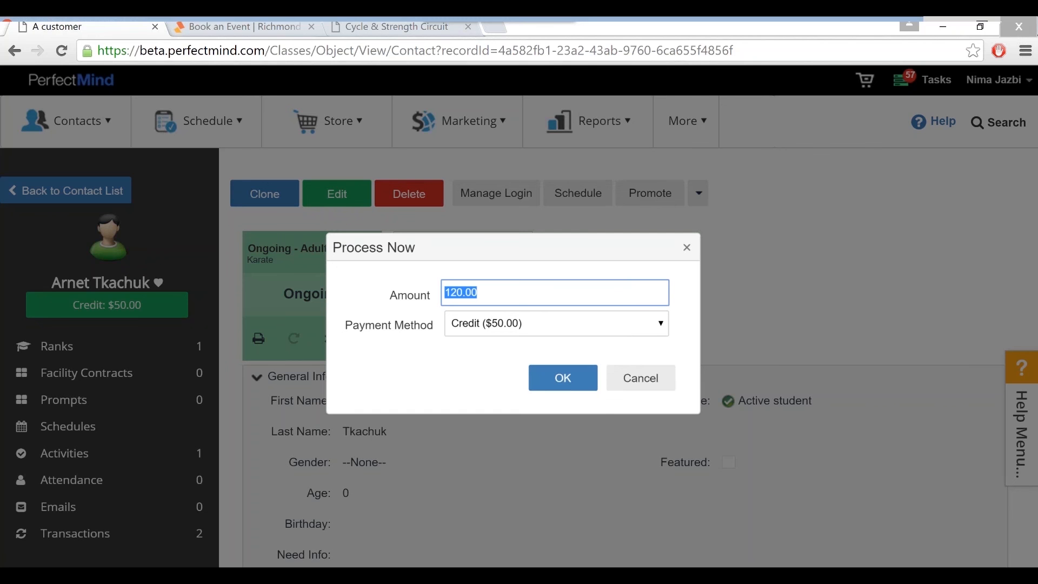
- Set the payment amount to 50 and process it from the member's account credit
text(50)
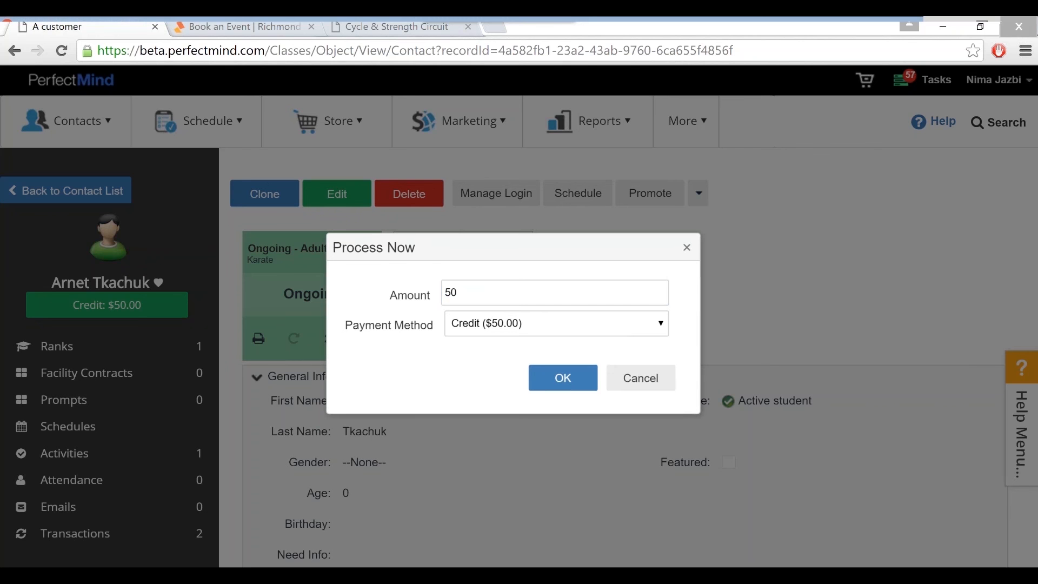
key(Return)
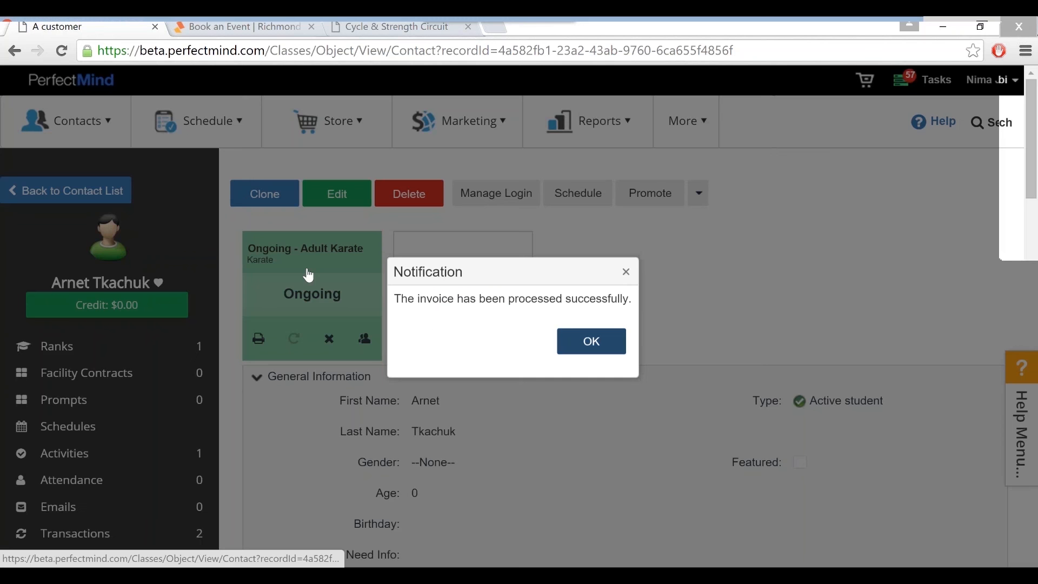
key(Return)
mouse_move(327, 351)
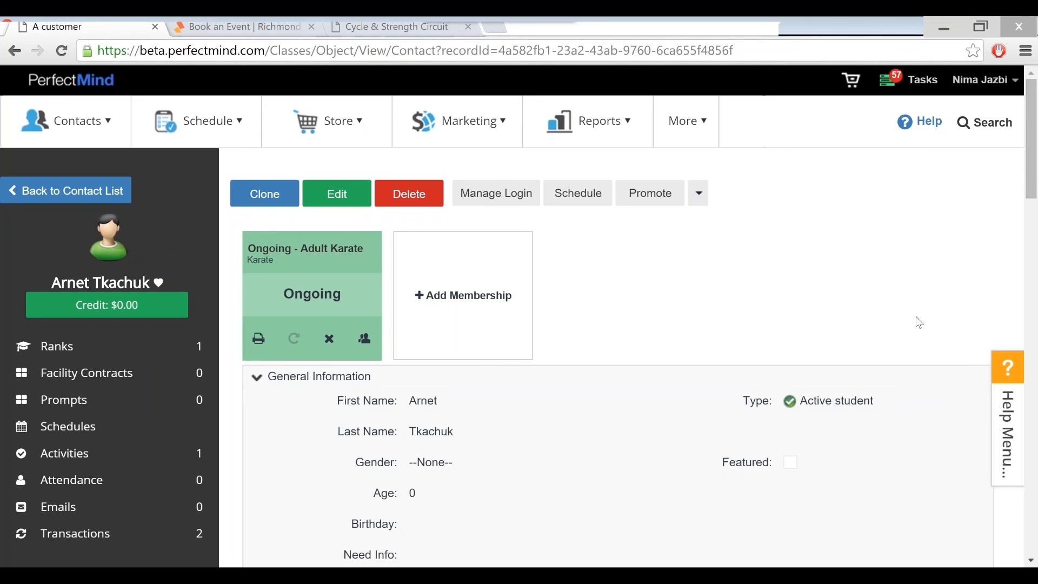
- Show the Alerts section of the member's record, open a new alert form and cancel it
drag(920, 322, 794, 248)
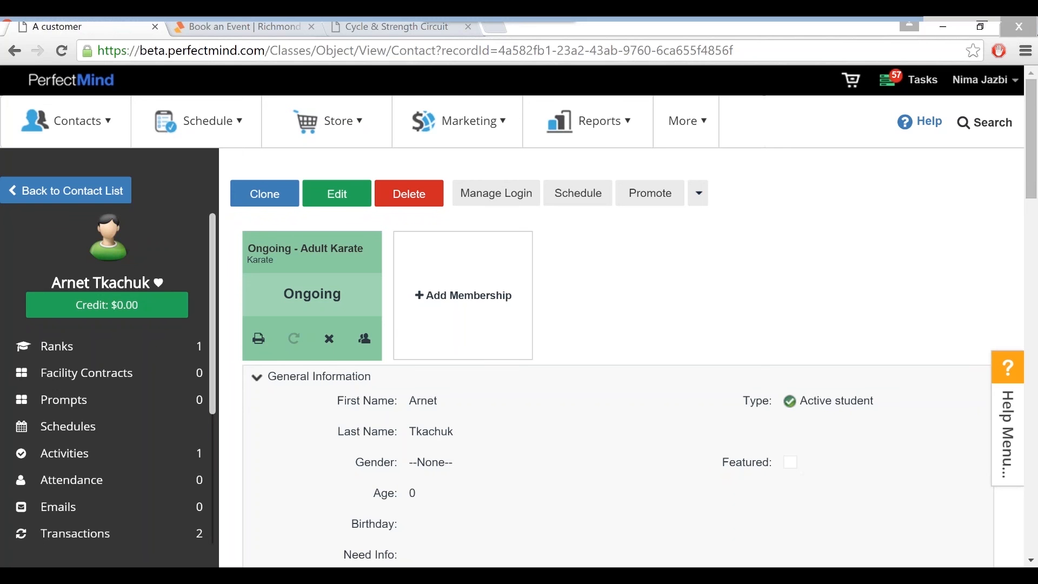
scroll(215, 313, down, 1)
scroll(217, 335, down, 1)
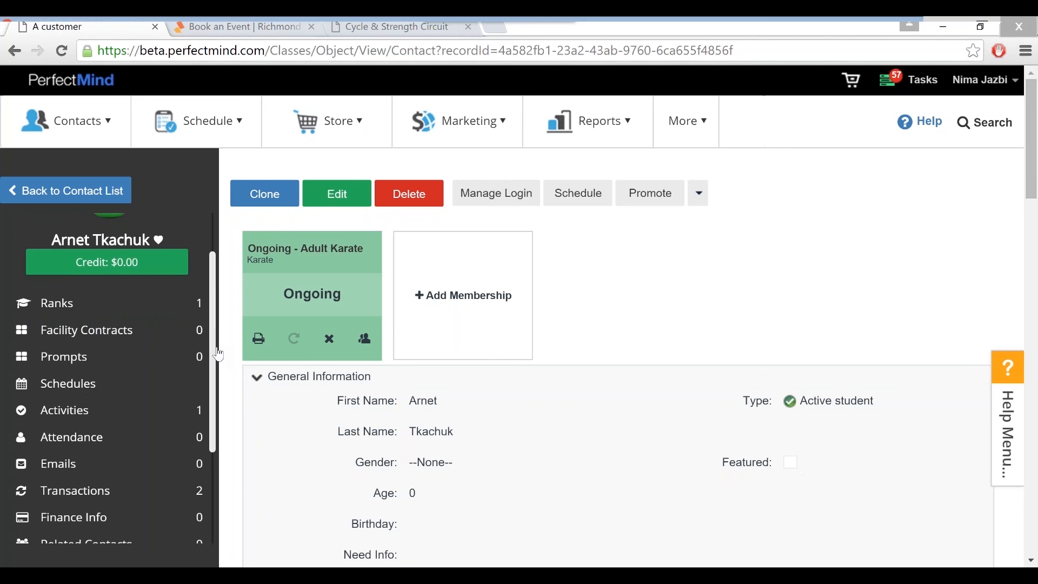
scroll(218, 354, down, 1)
scroll(108, 351, down, 2)
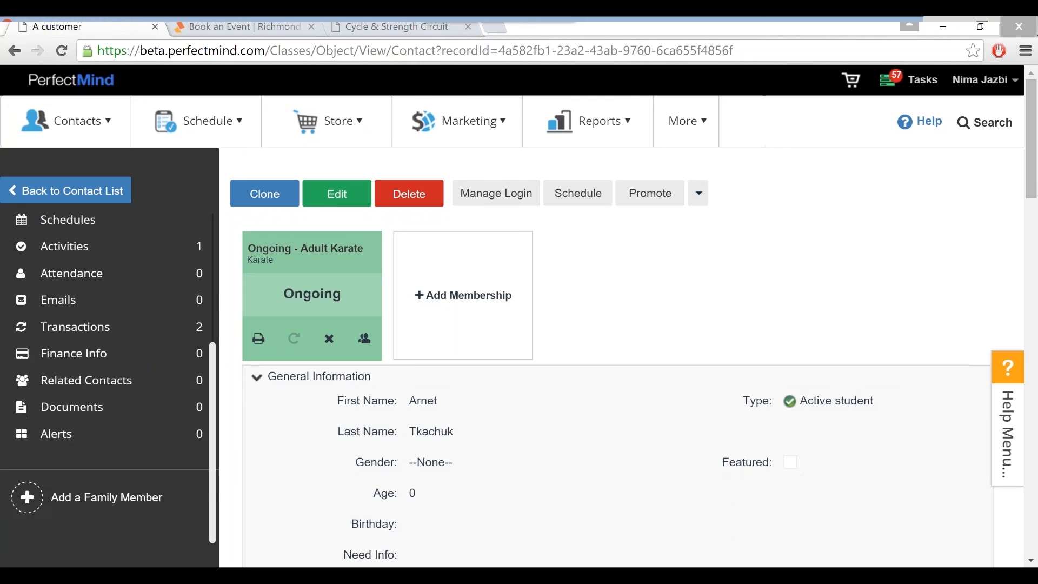
scroll(81, 508, up, 1)
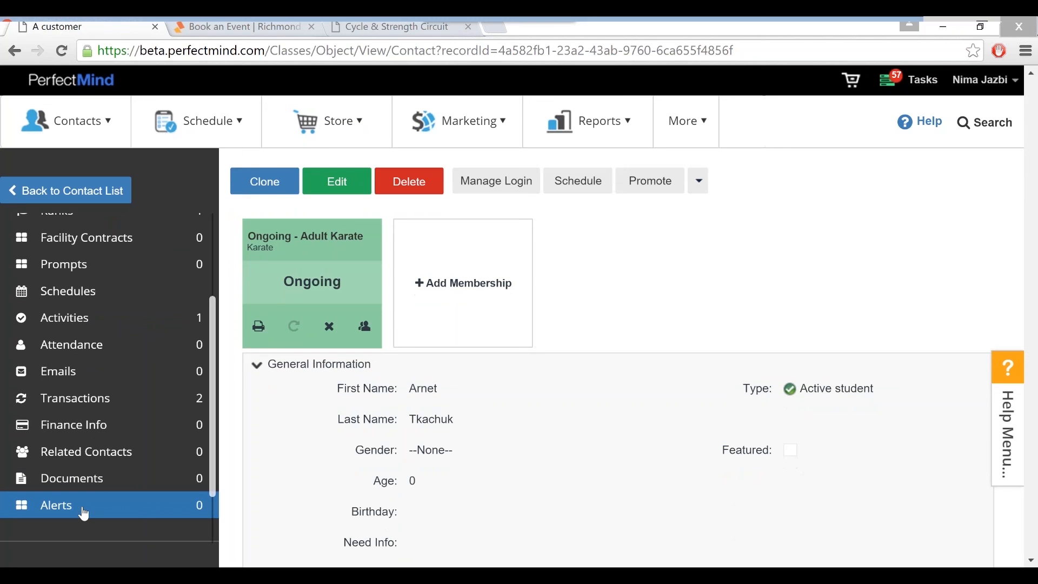
click(84, 513)
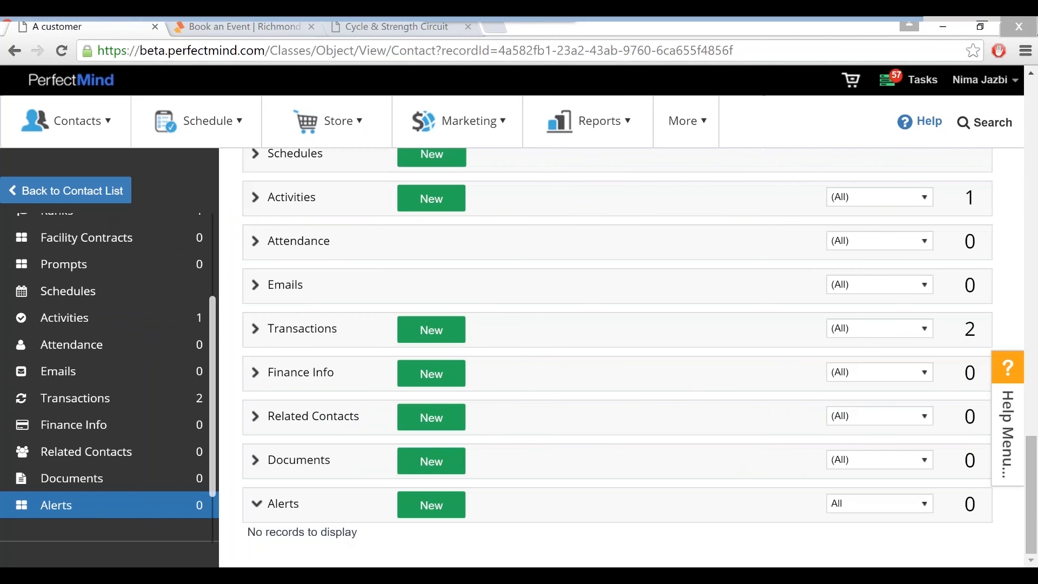
click(441, 503)
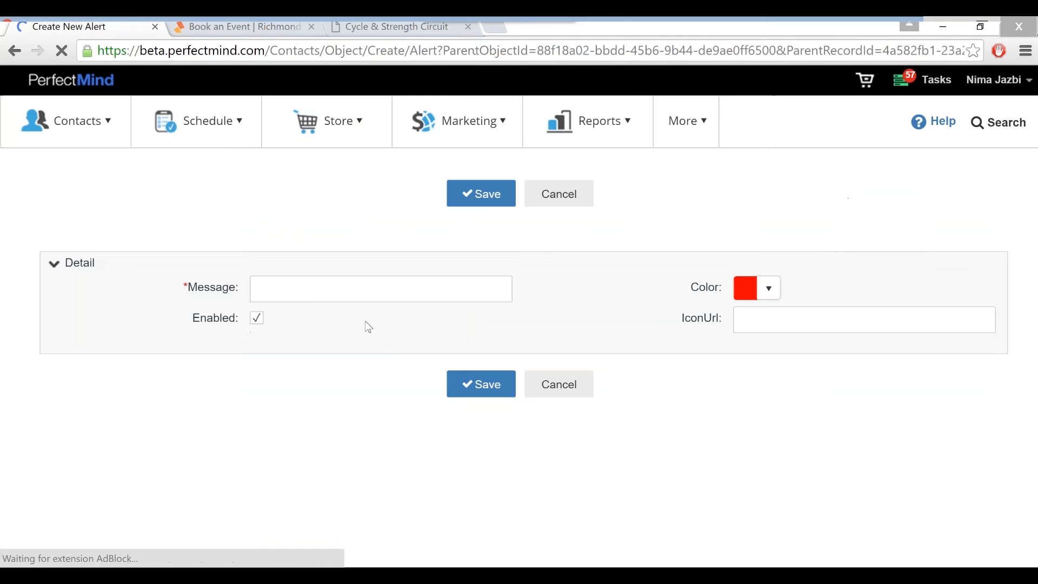
click(585, 206)
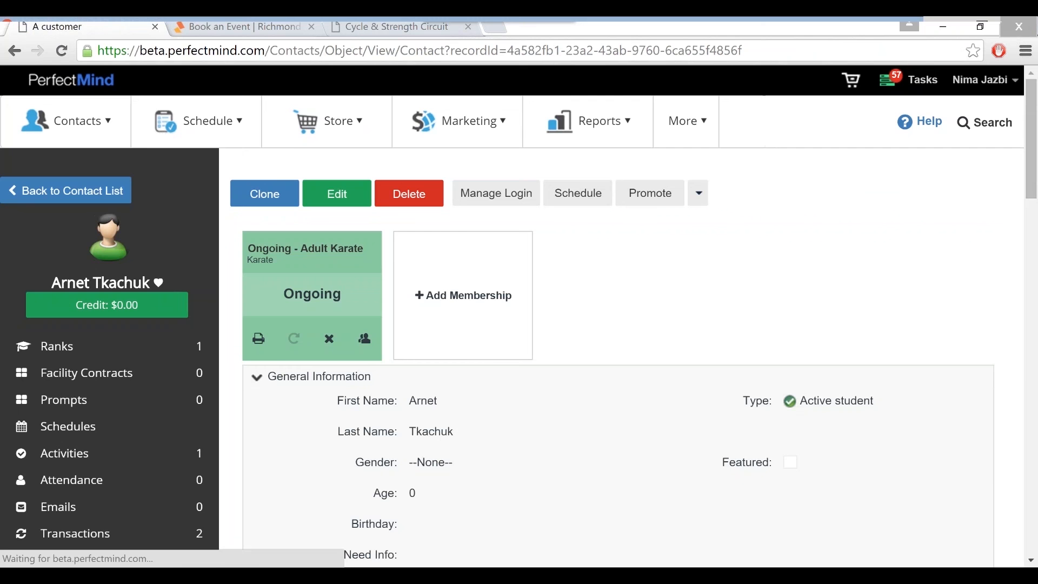
- Open the T-Shirt - Sunrise product from product management and review its Alerts section
click(366, 139)
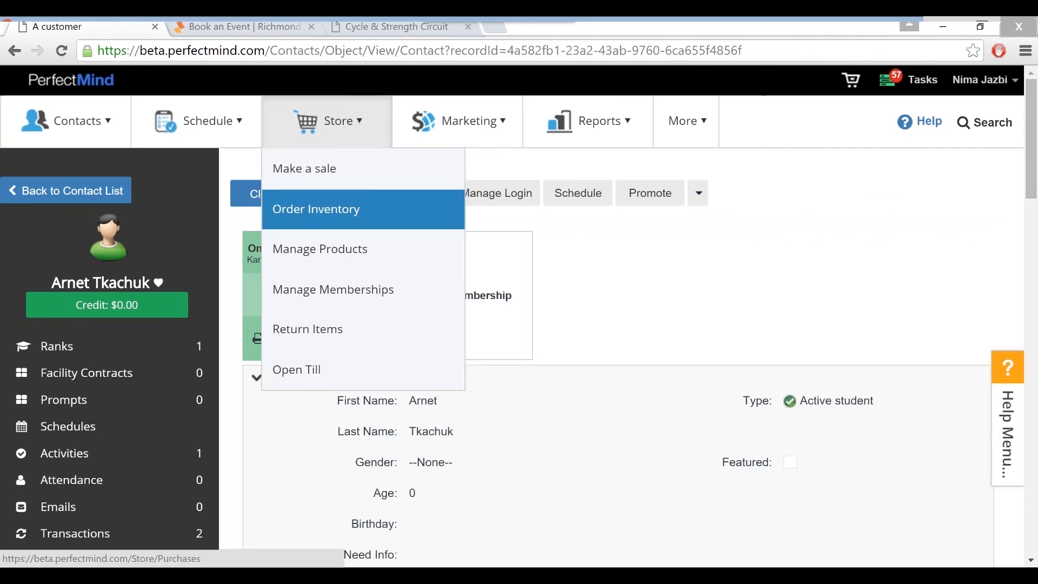
click(320, 249)
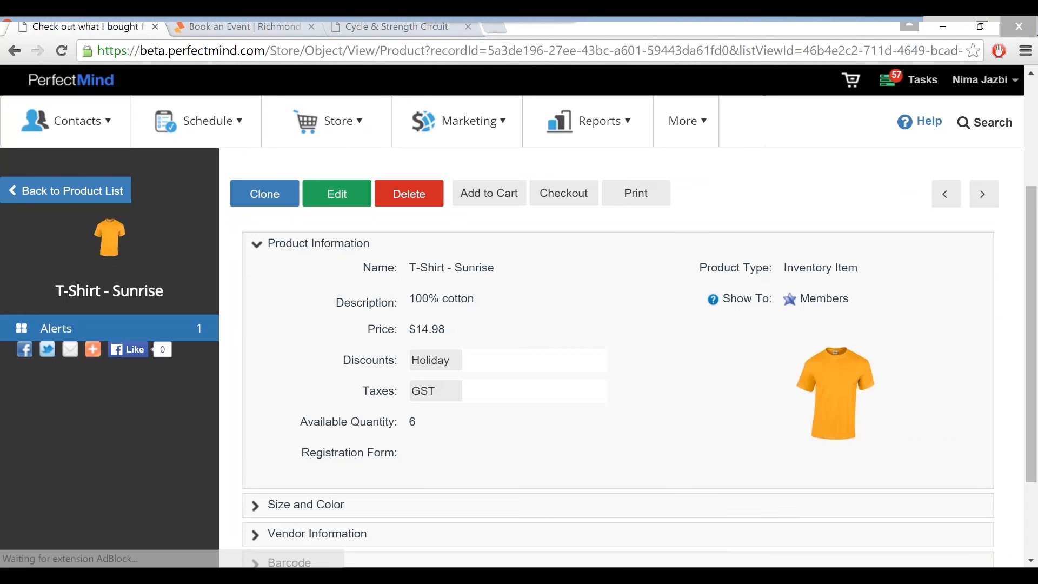
scroll(617, 356, down, 3)
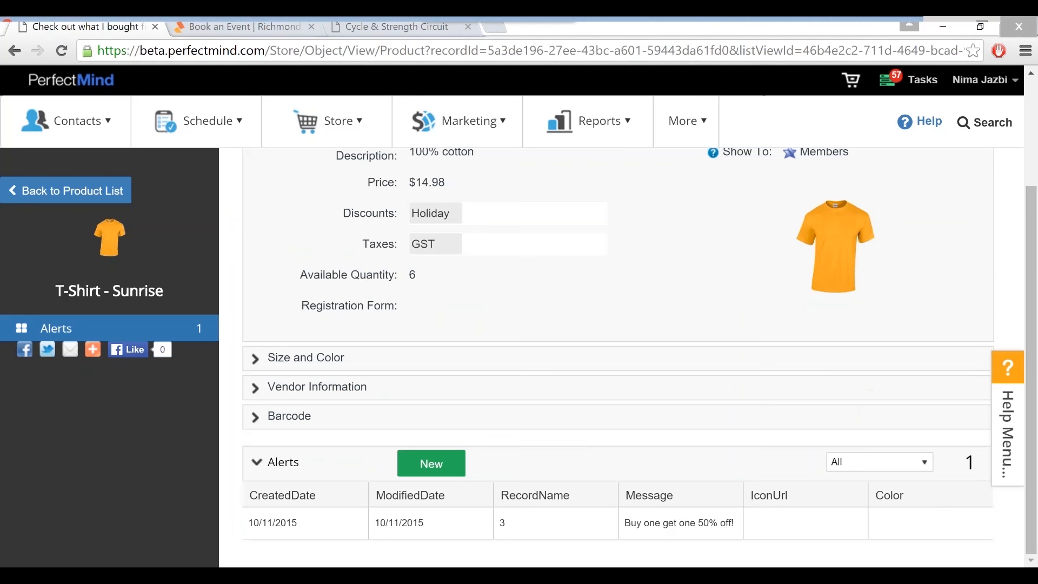
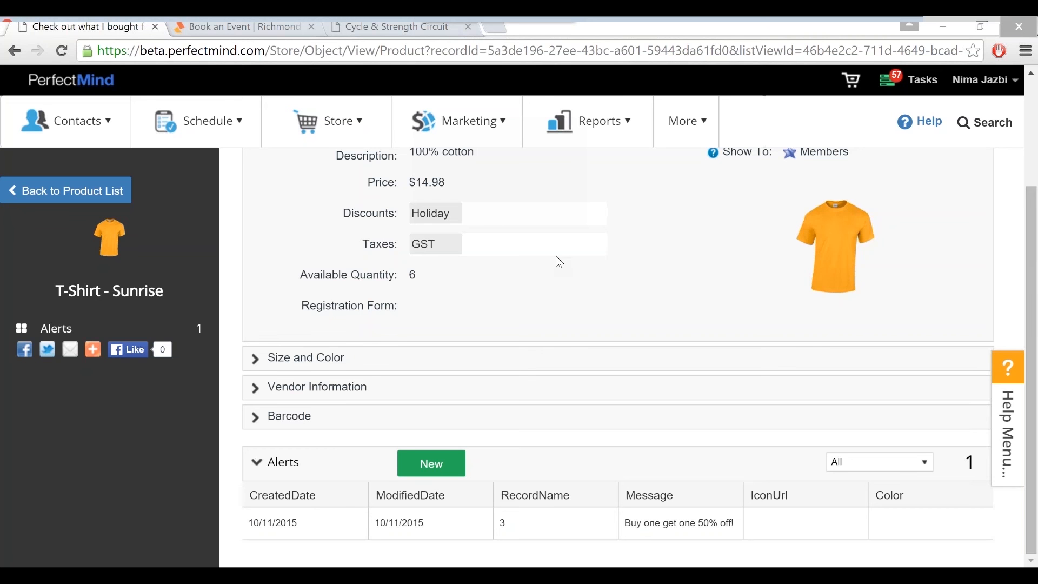
click(221, 100)
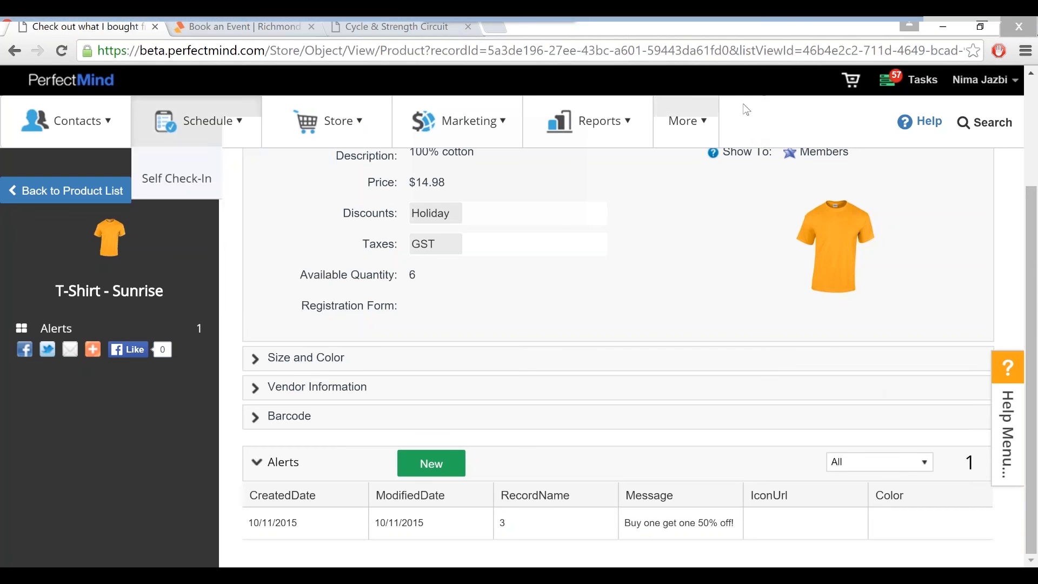
click(327, 127)
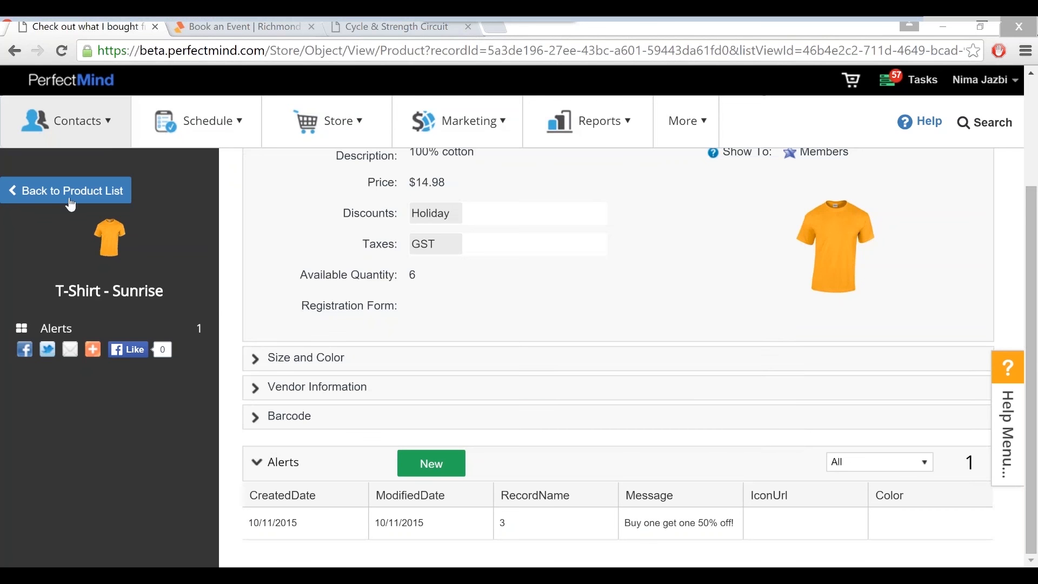
- Open the contact list, view the record of the lead created 06/01/2016 03:51, and return to the list
mouse_move(65, 121)
click(73, 181)
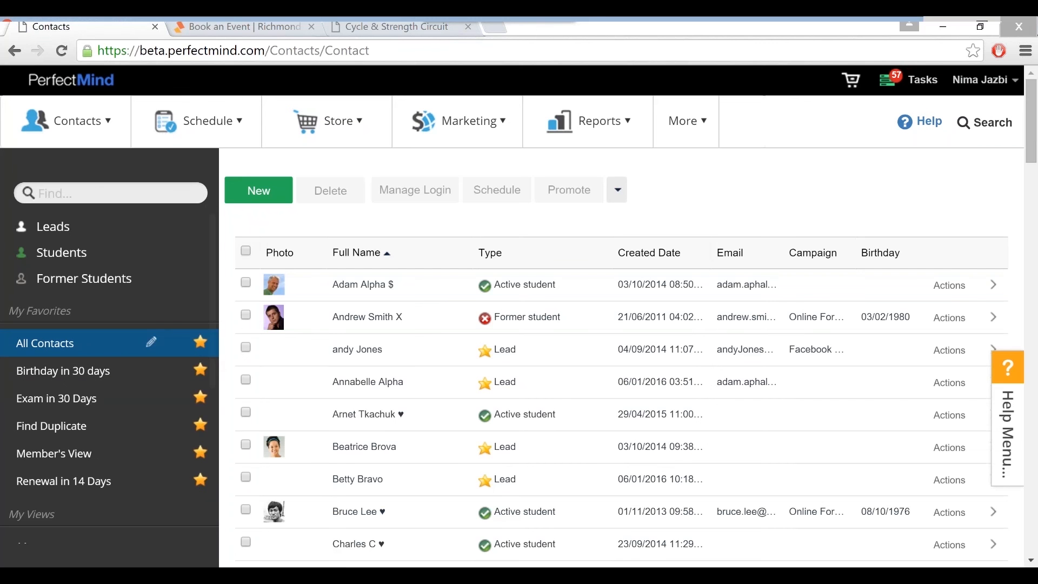
click(371, 398)
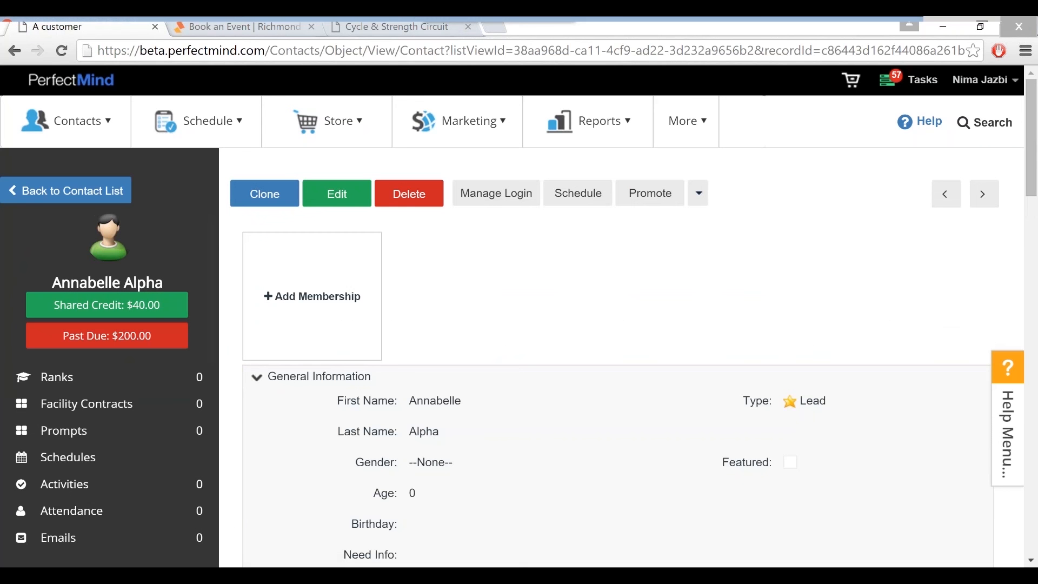
click(108, 190)
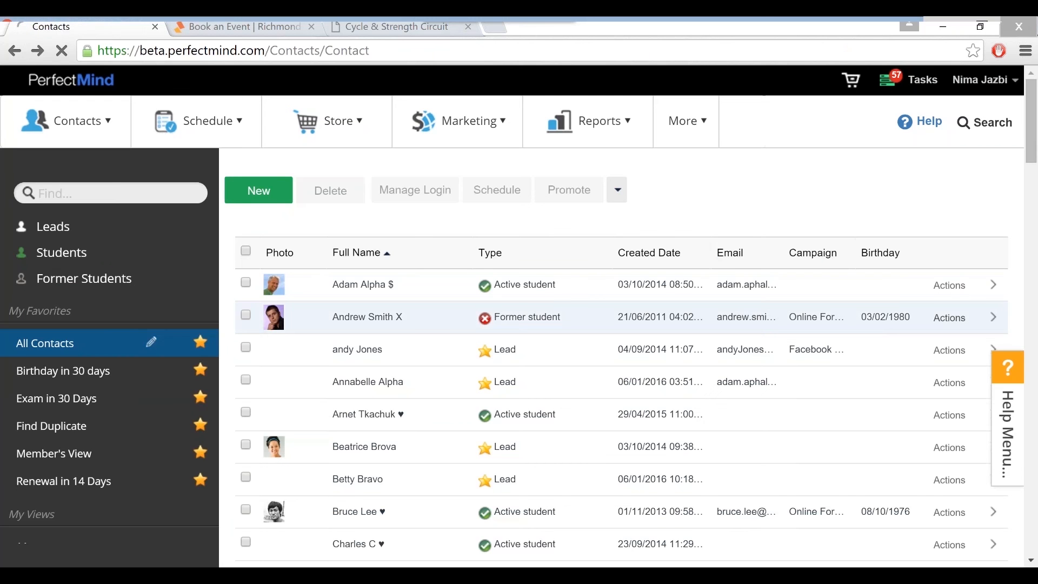
- Check the former student's credit history, and open the first active student's record from the contact list
key(alt+Right)
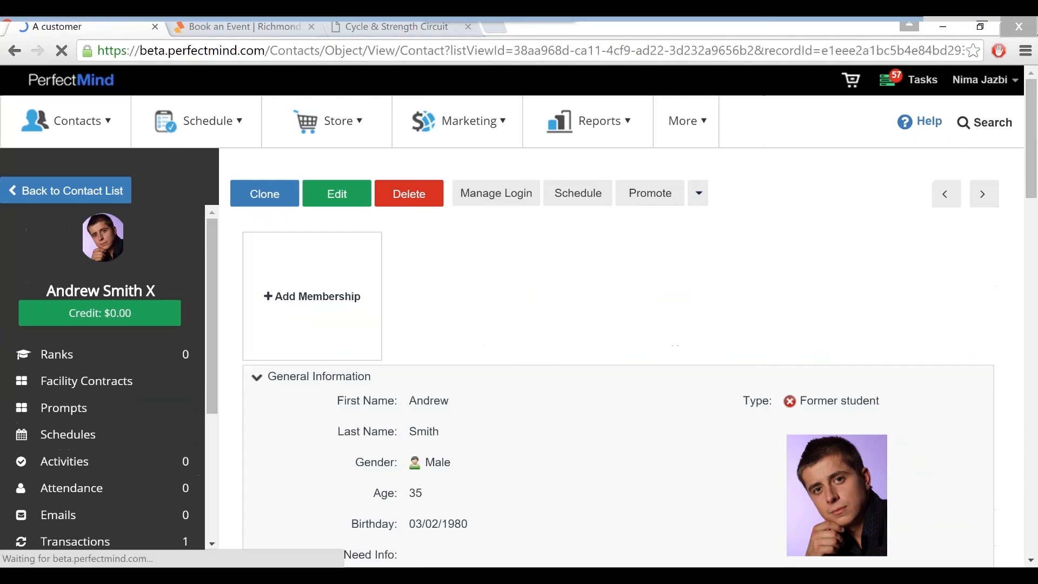
click(100, 313)
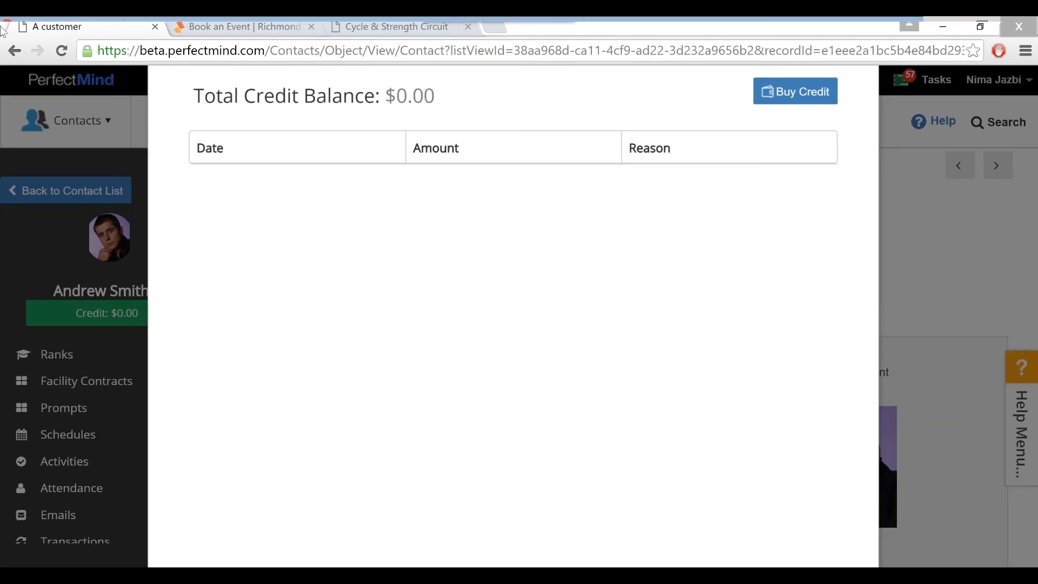
click(14, 50)
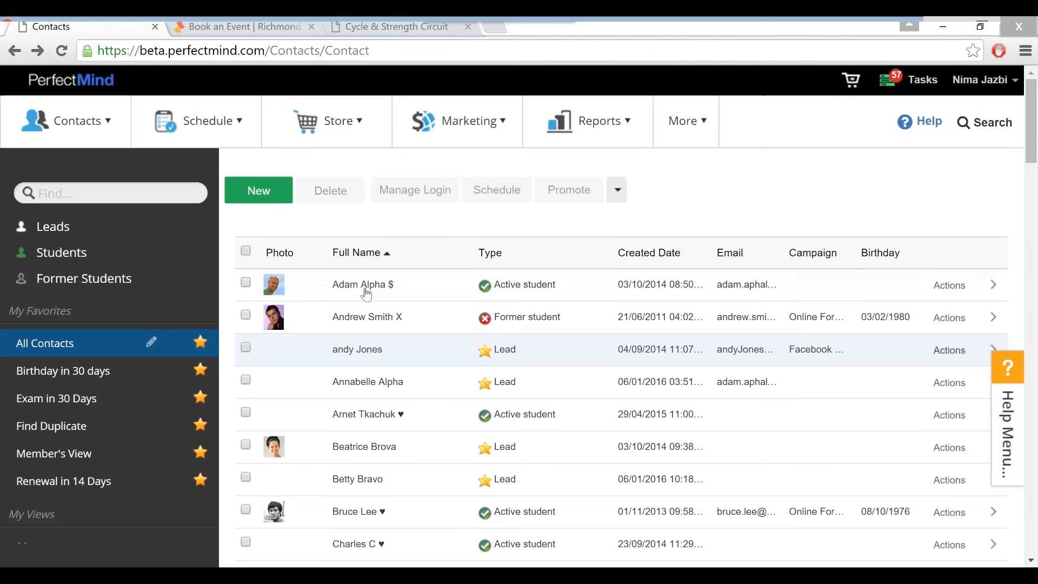
click(367, 294)
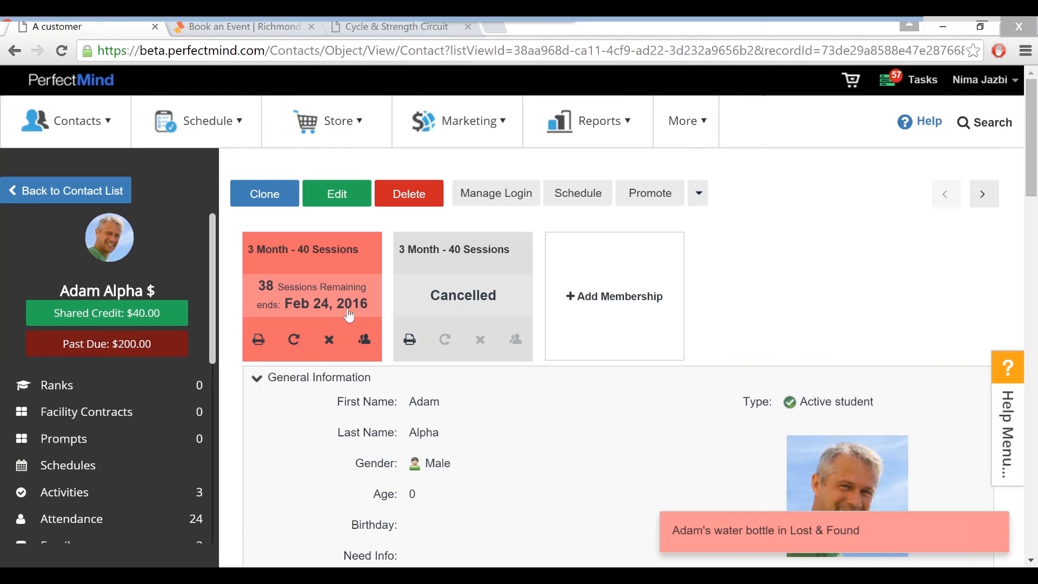
mouse_move(319, 303)
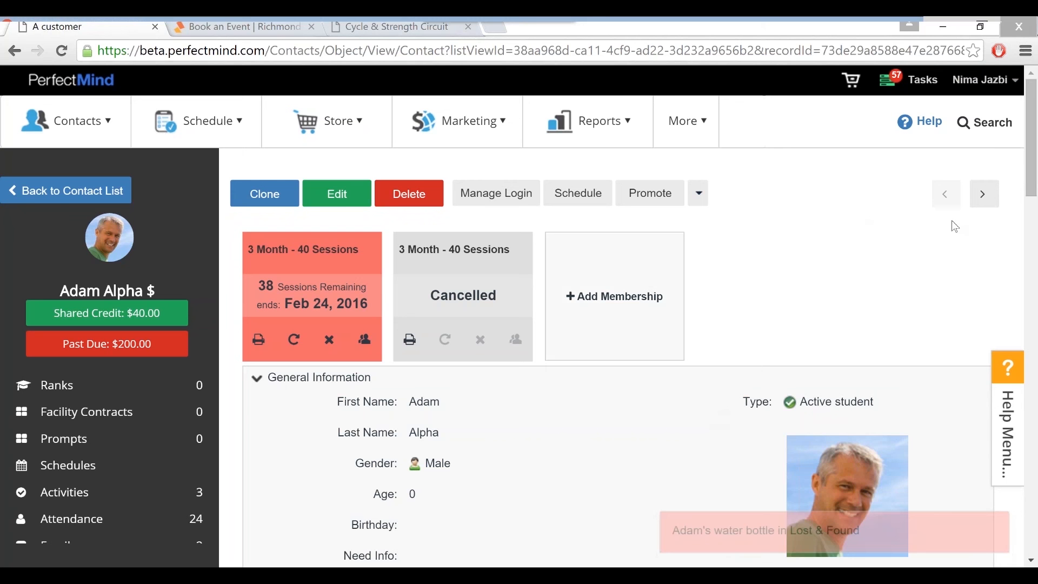
click(984, 194)
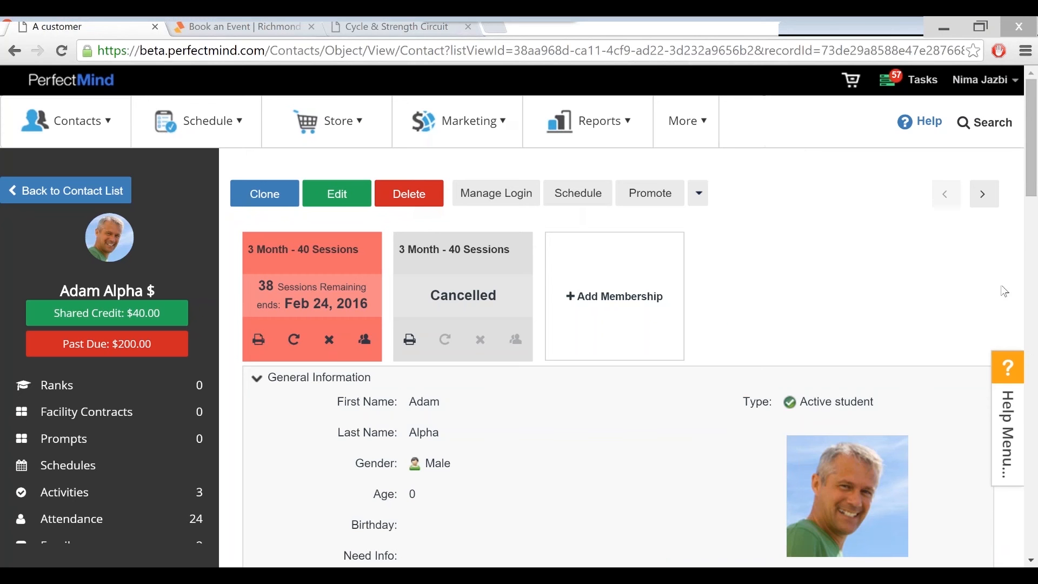
click(1033, 31)
click(511, 320)
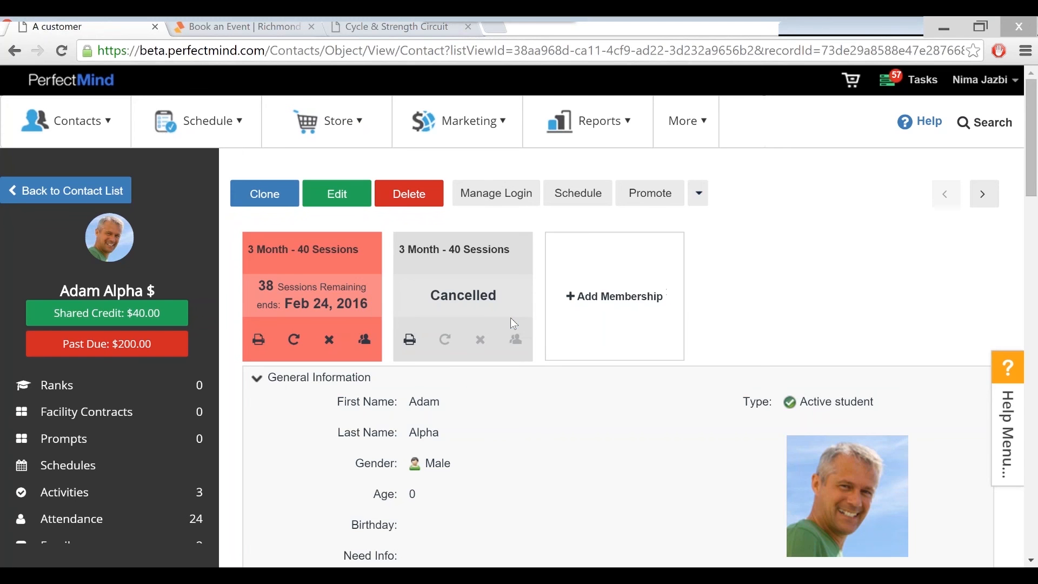